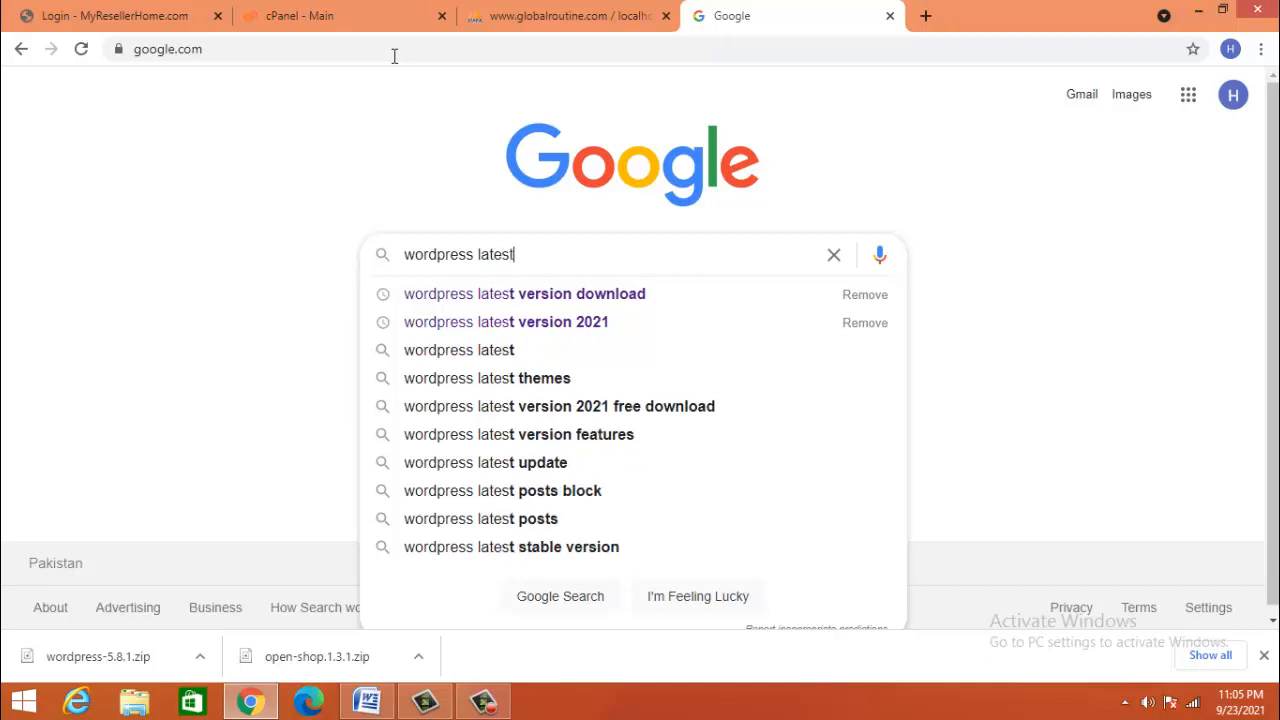
- Search Google for 'wordpress latest version download'
{"action": "type", "text": "version donw"}
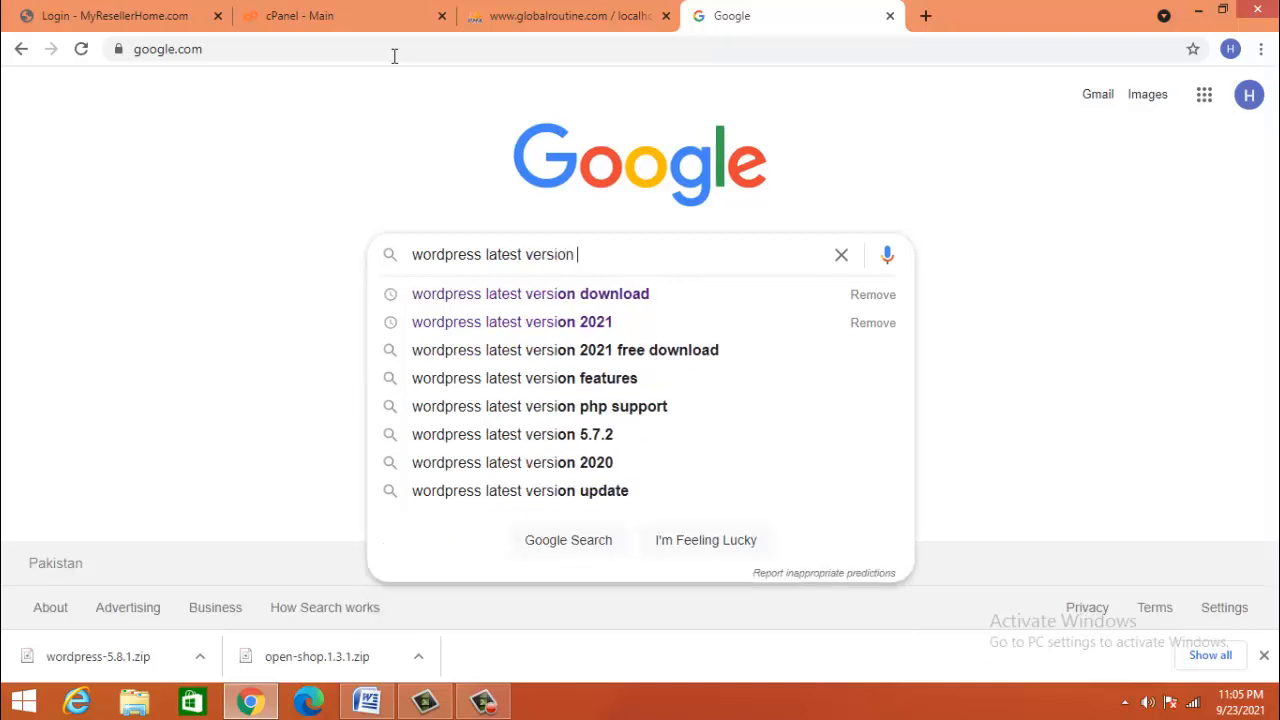
{"action": "type", "text": "laod"}
{"action": "key", "text": "Return"}
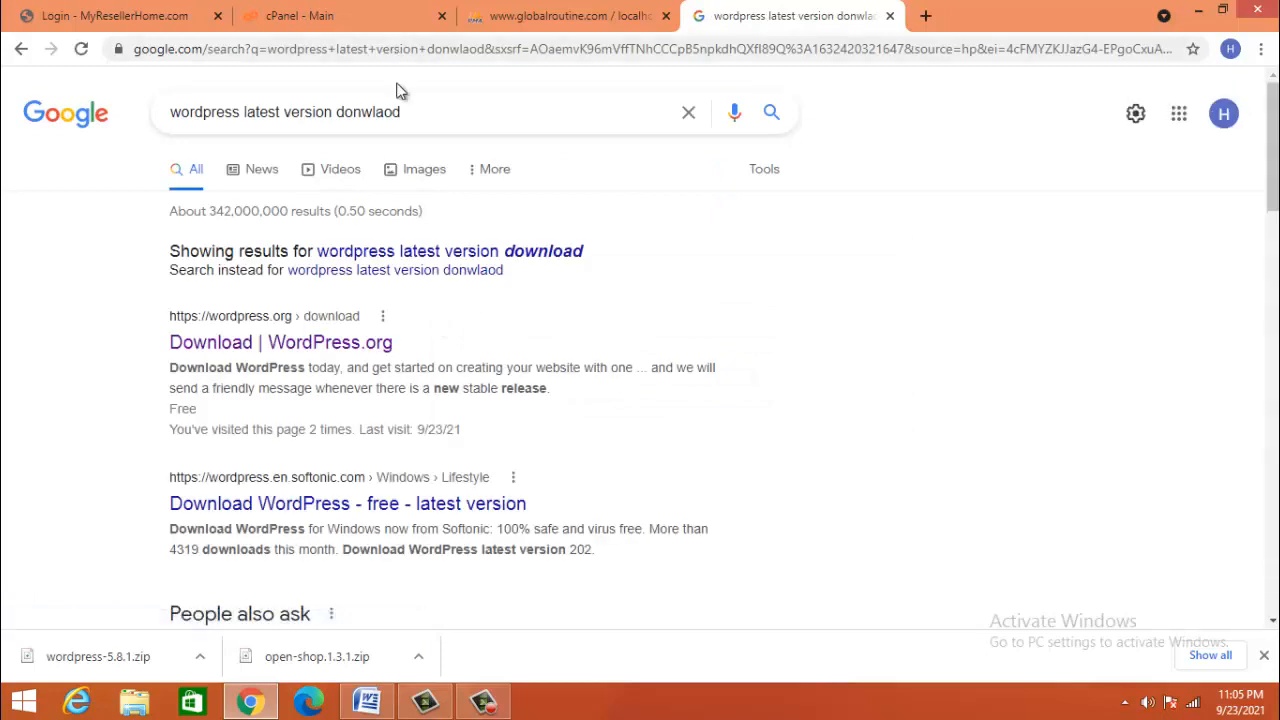
- Open the Download | WordPress.org result and review the WordPress 5.8.1 download page
{"action": "left_click", "coordinate": [362, 358]}
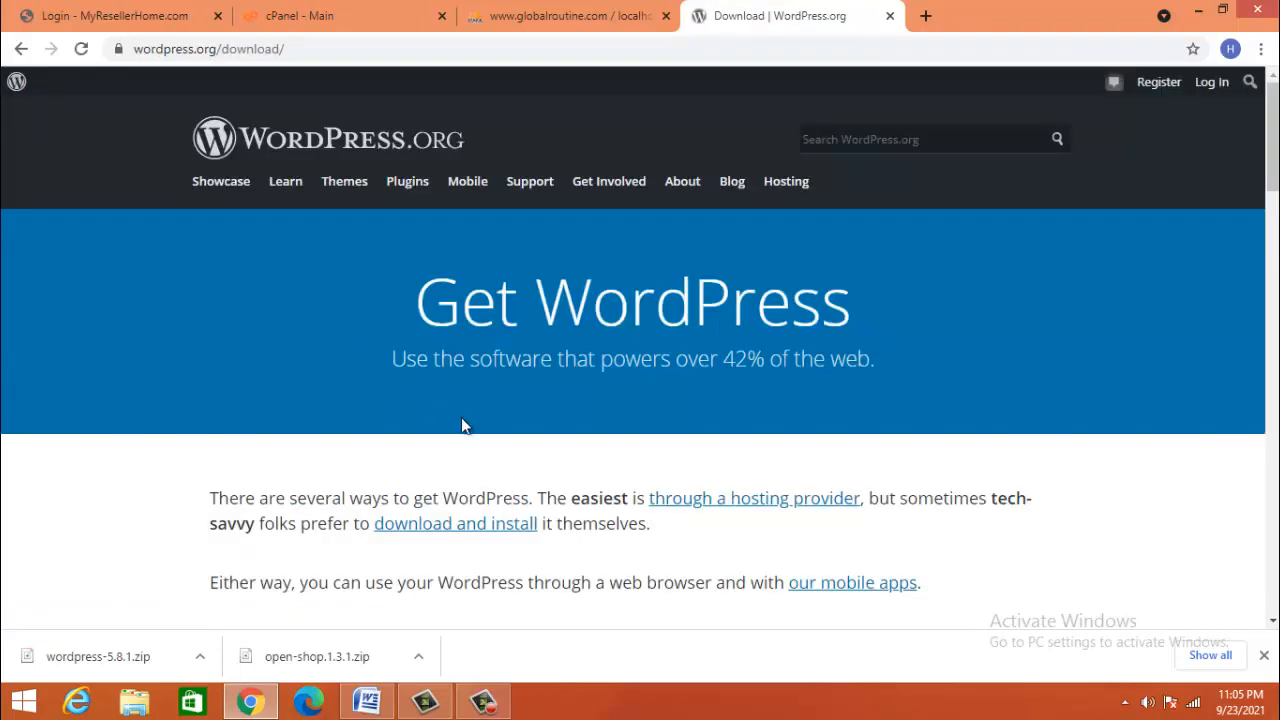
{"action": "scroll", "coordinate": [470, 420], "scroll_direction": "down", "scroll_amount": 10}
{"action": "scroll", "coordinate": [500, 415], "scroll_direction": "down", "scroll_amount": 1}
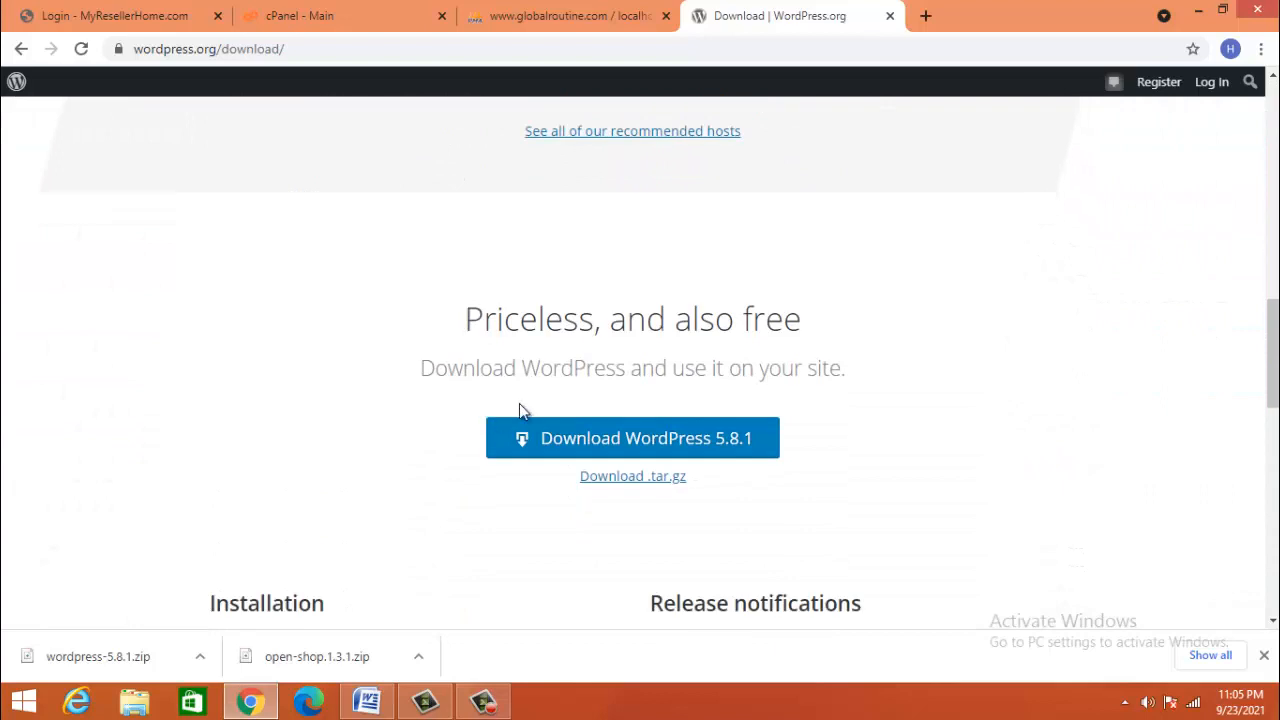
{"action": "scroll", "coordinate": [625, 360], "scroll_direction": "down", "scroll_amount": 3}
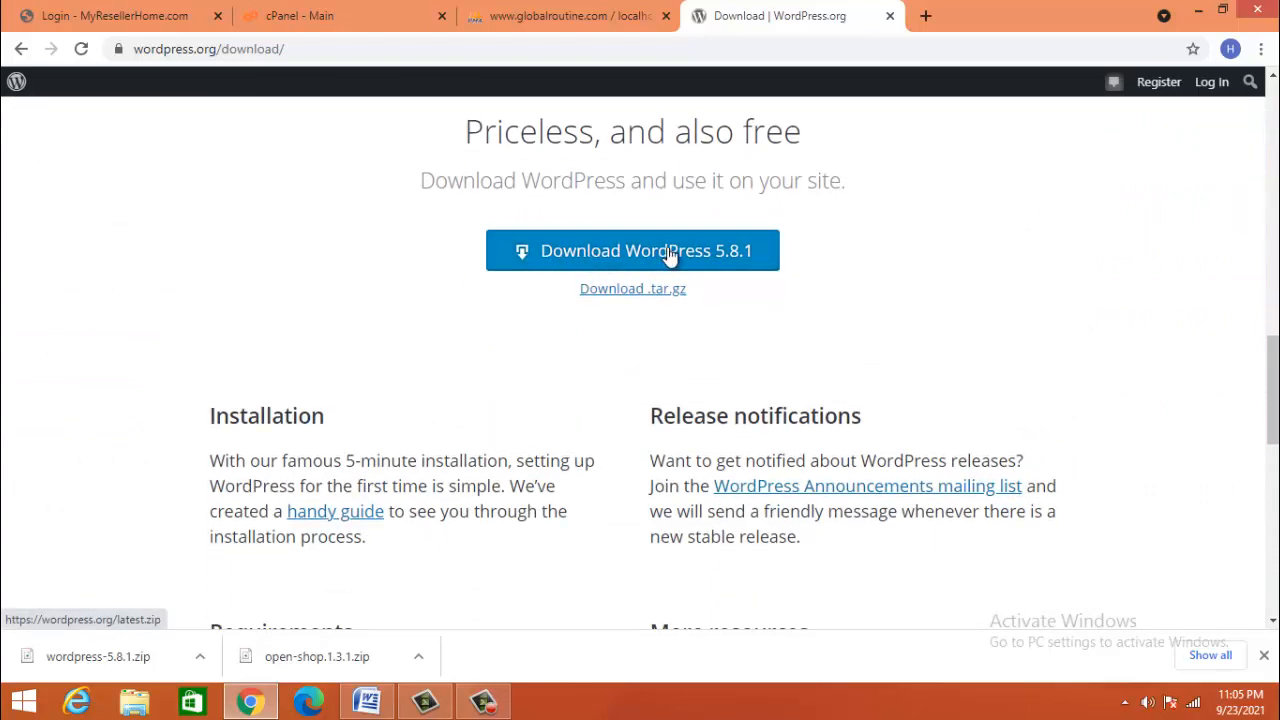
{"action": "scroll", "coordinate": [683, 300], "scroll_direction": "down", "scroll_amount": 8}
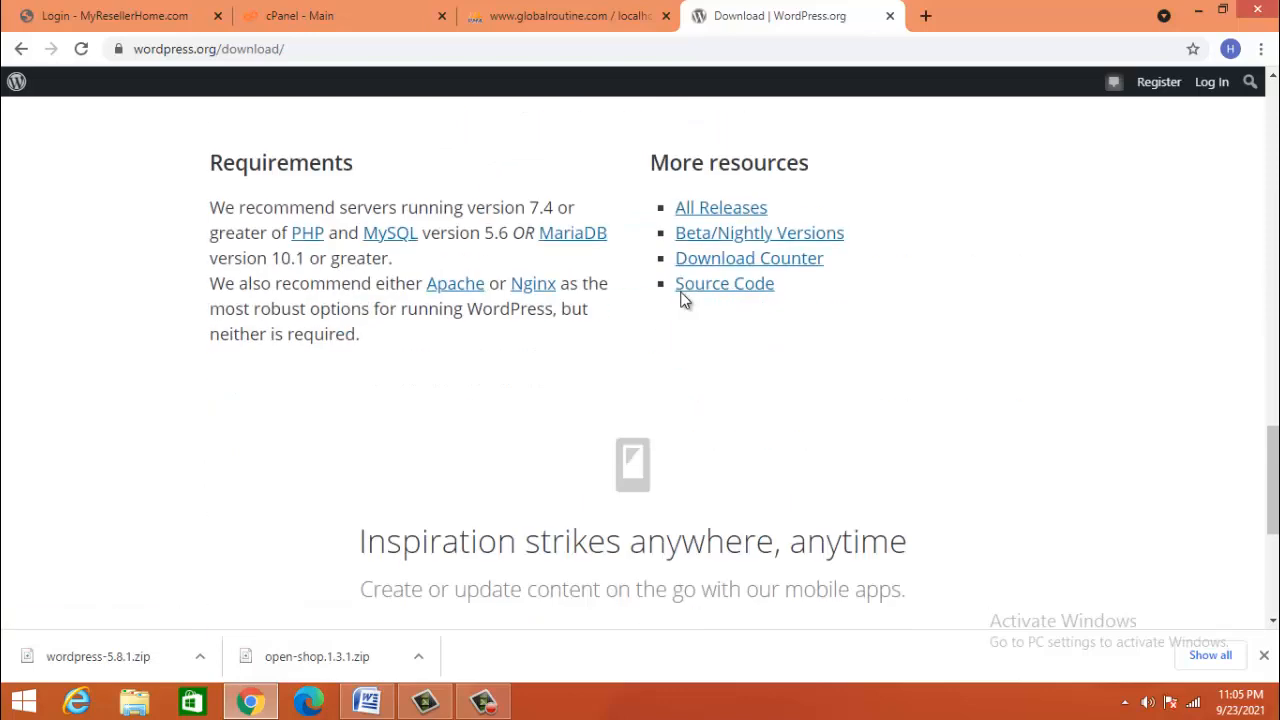
{"action": "scroll", "coordinate": [683, 300], "scroll_direction": "up", "scroll_amount": 11}
{"action": "scroll", "coordinate": [683, 300], "scroll_direction": "up", "scroll_amount": 5}
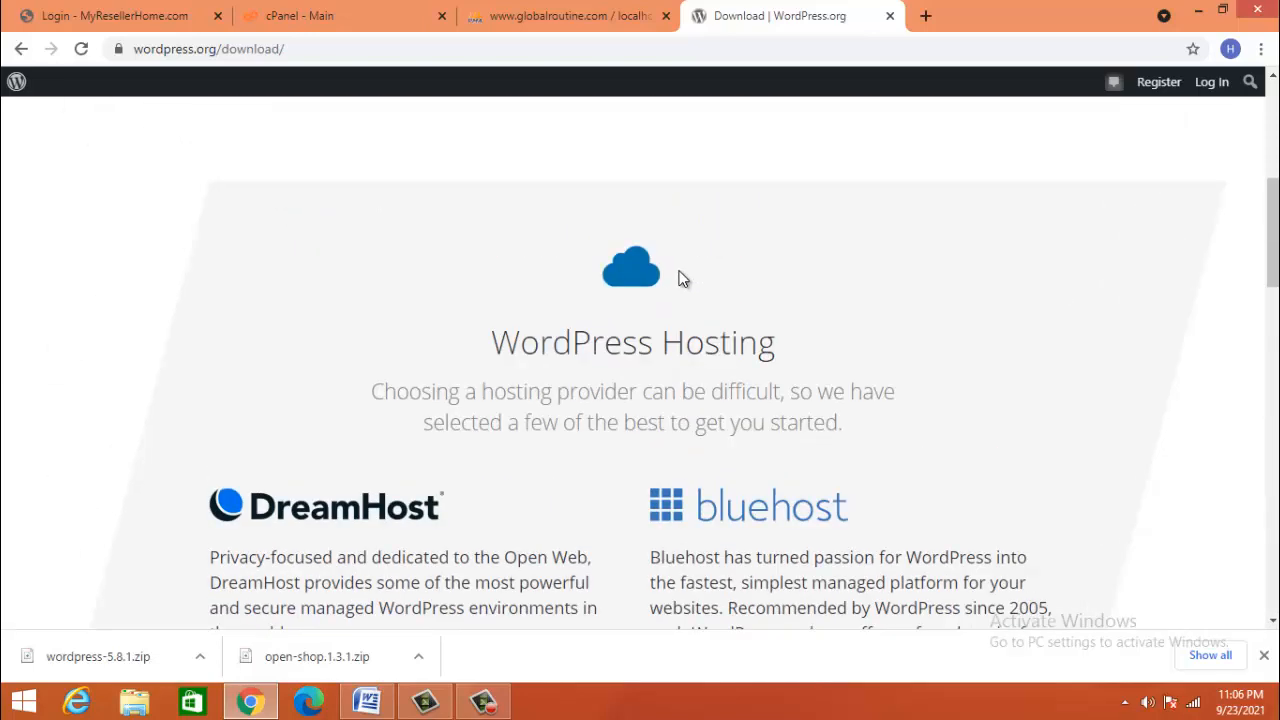
{"action": "scroll", "coordinate": [680, 277], "scroll_direction": "down", "scroll_amount": 9}
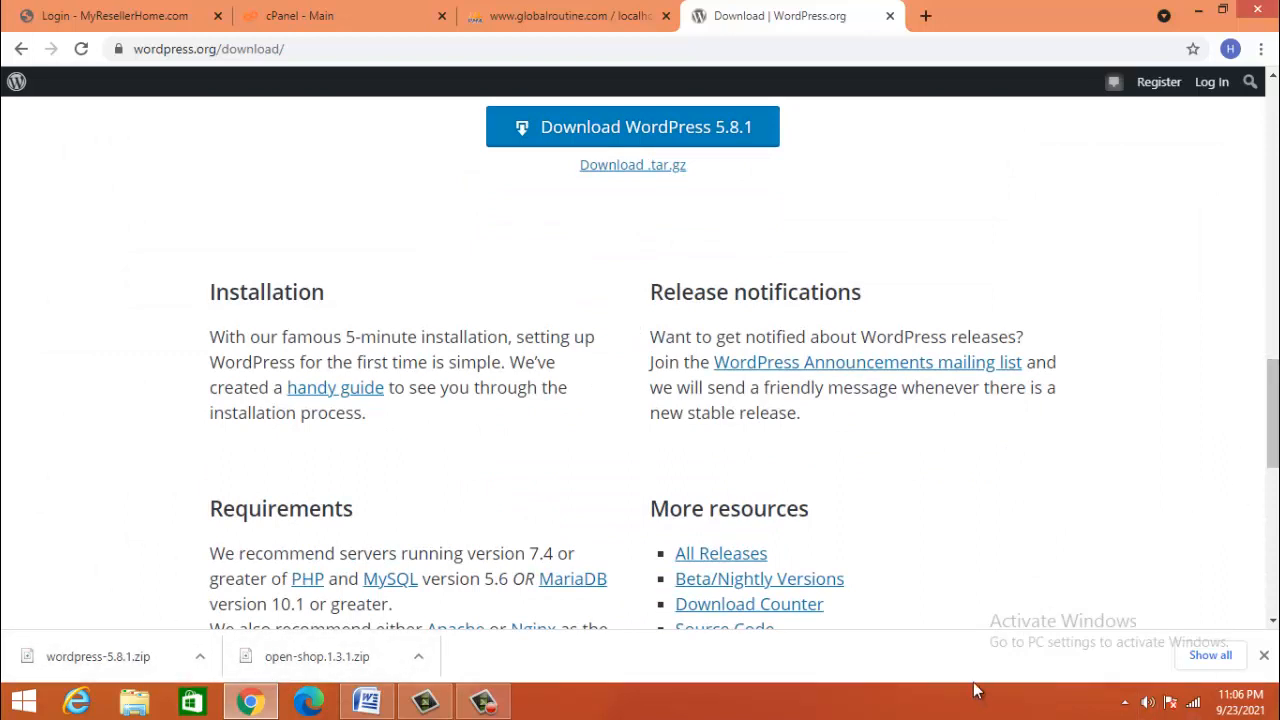
{"action": "left_click", "coordinate": [1262, 50]}
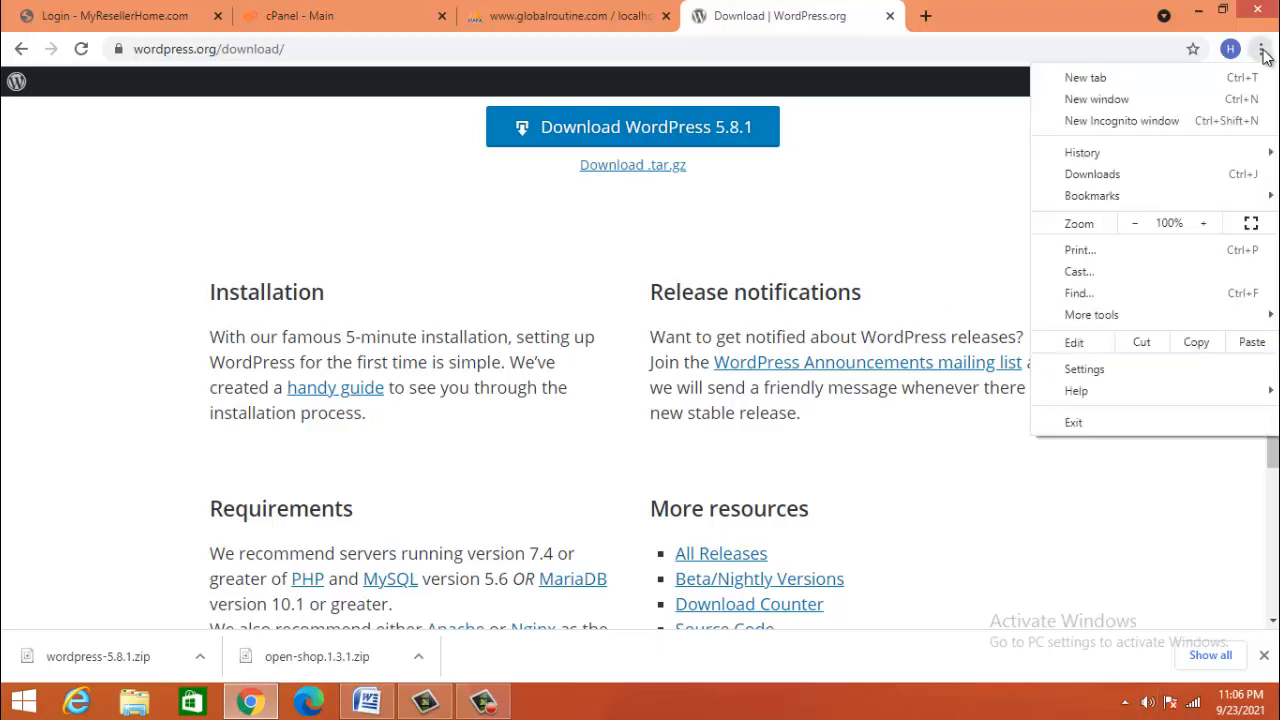
- Show wordpress-5.8.1.zip in its Downloads folder, then return to the cPanel - Main tab
{"action": "left_click", "coordinate": [1175, 178]}
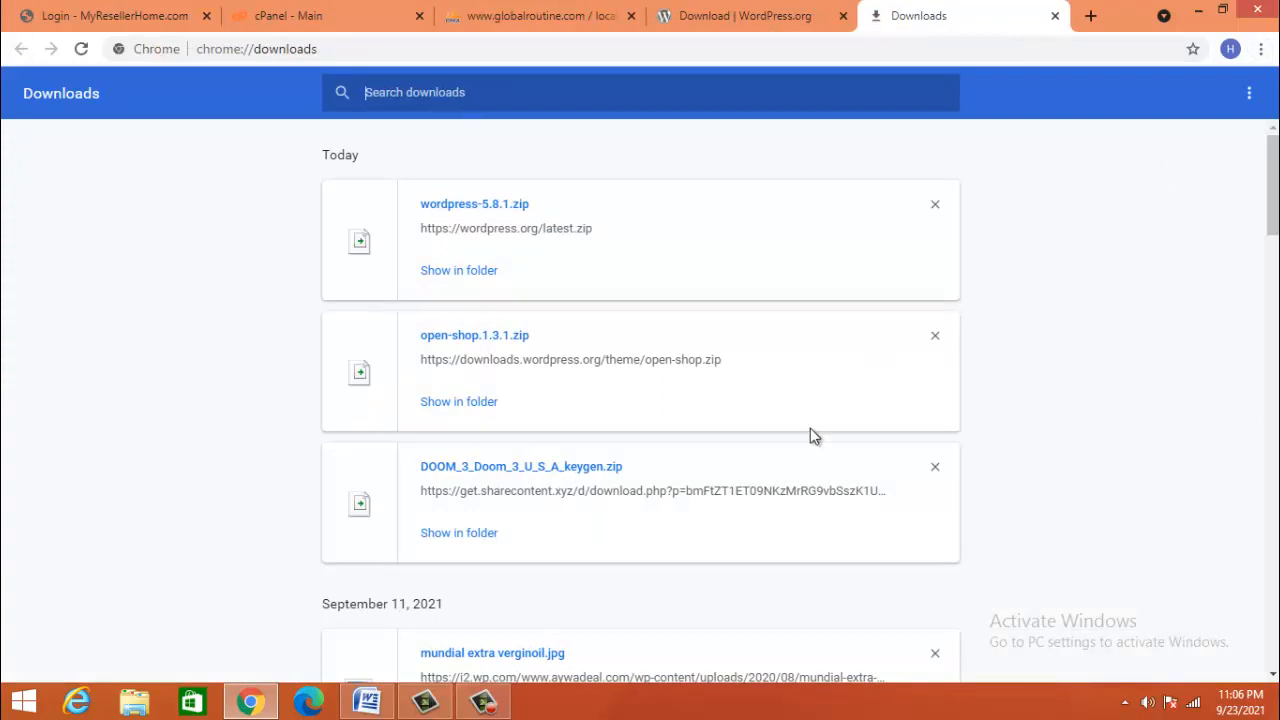
{"action": "left_click", "coordinate": [478, 279]}
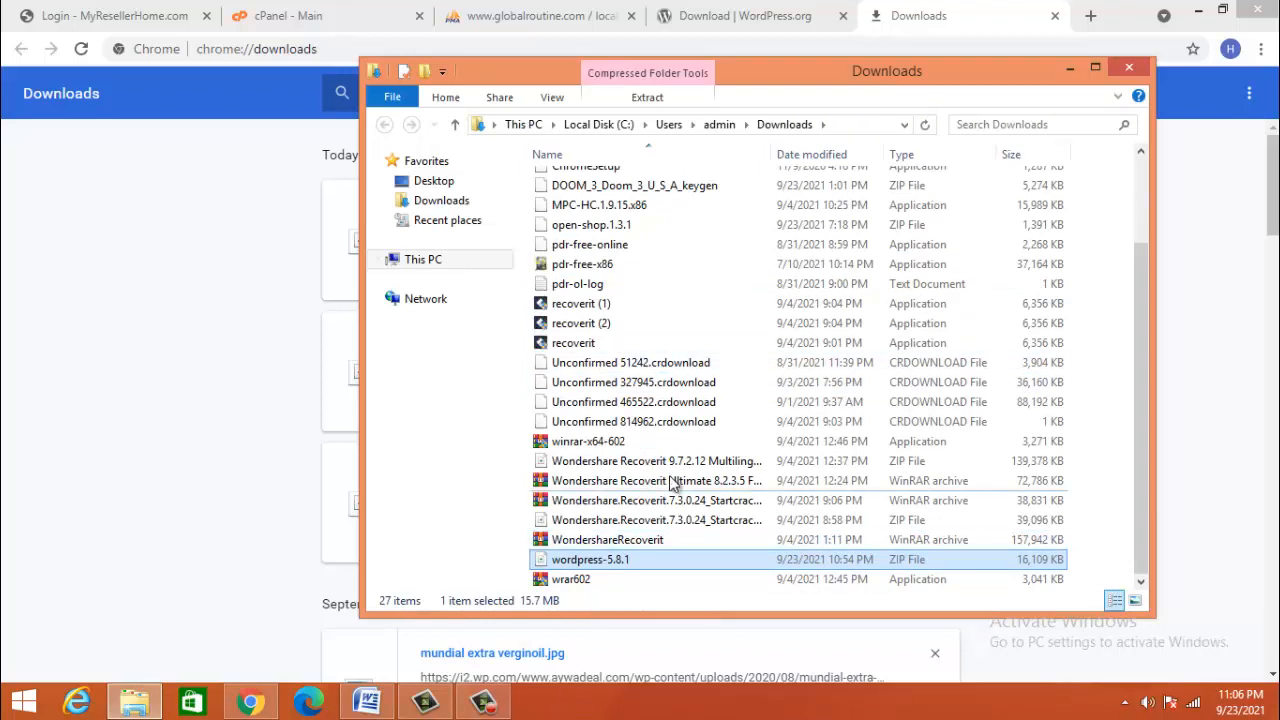
{"action": "mouse_move", "coordinate": [500, 708]}
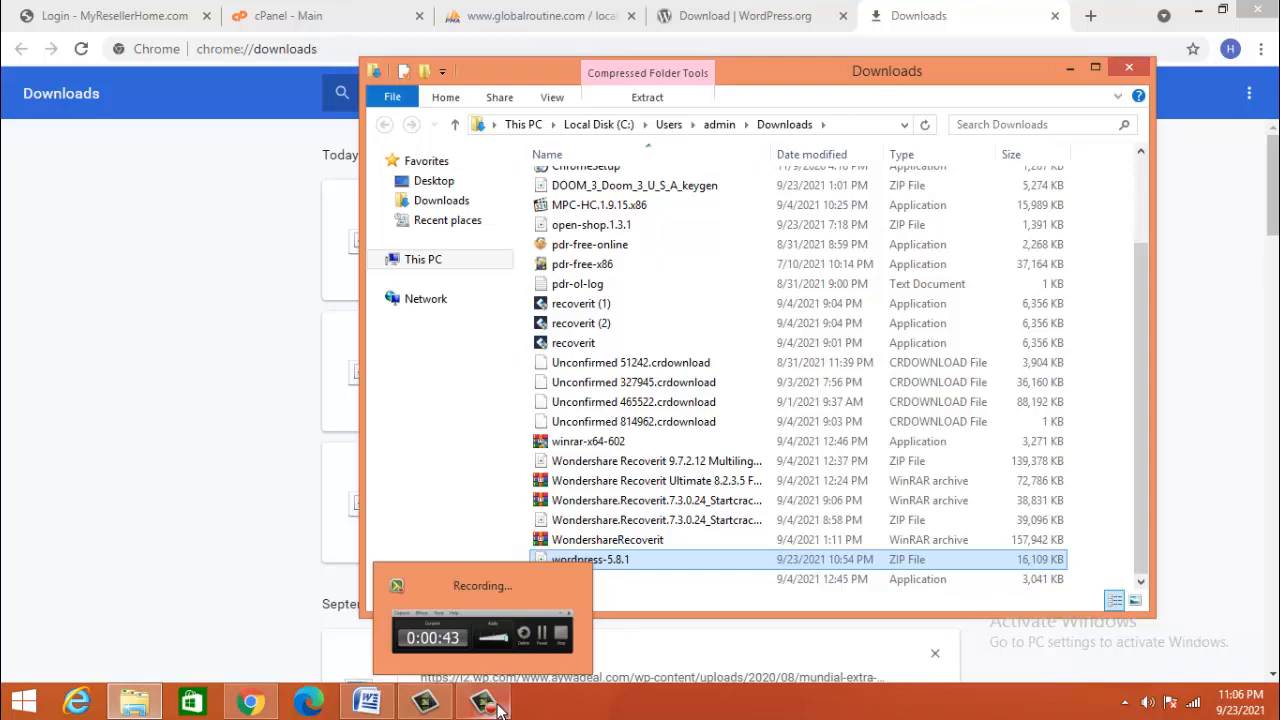
{"action": "left_click", "coordinate": [1071, 70]}
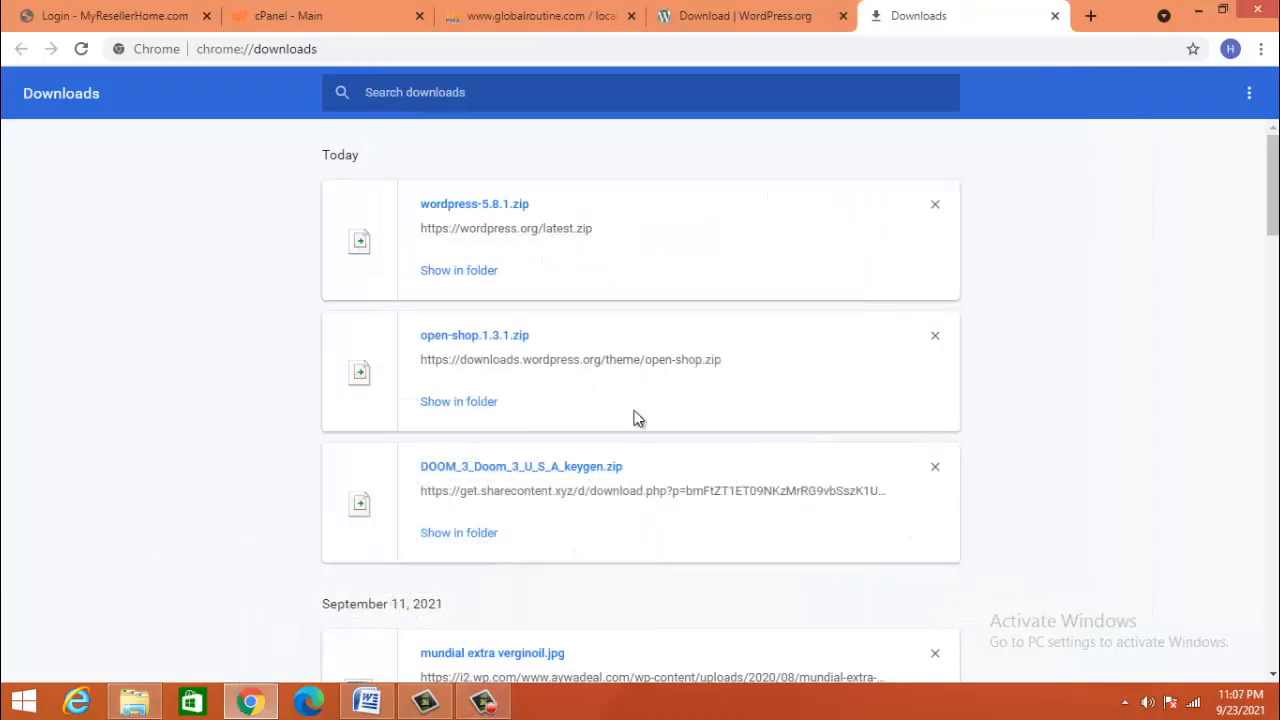
{"action": "left_click", "coordinate": [365, 14]}
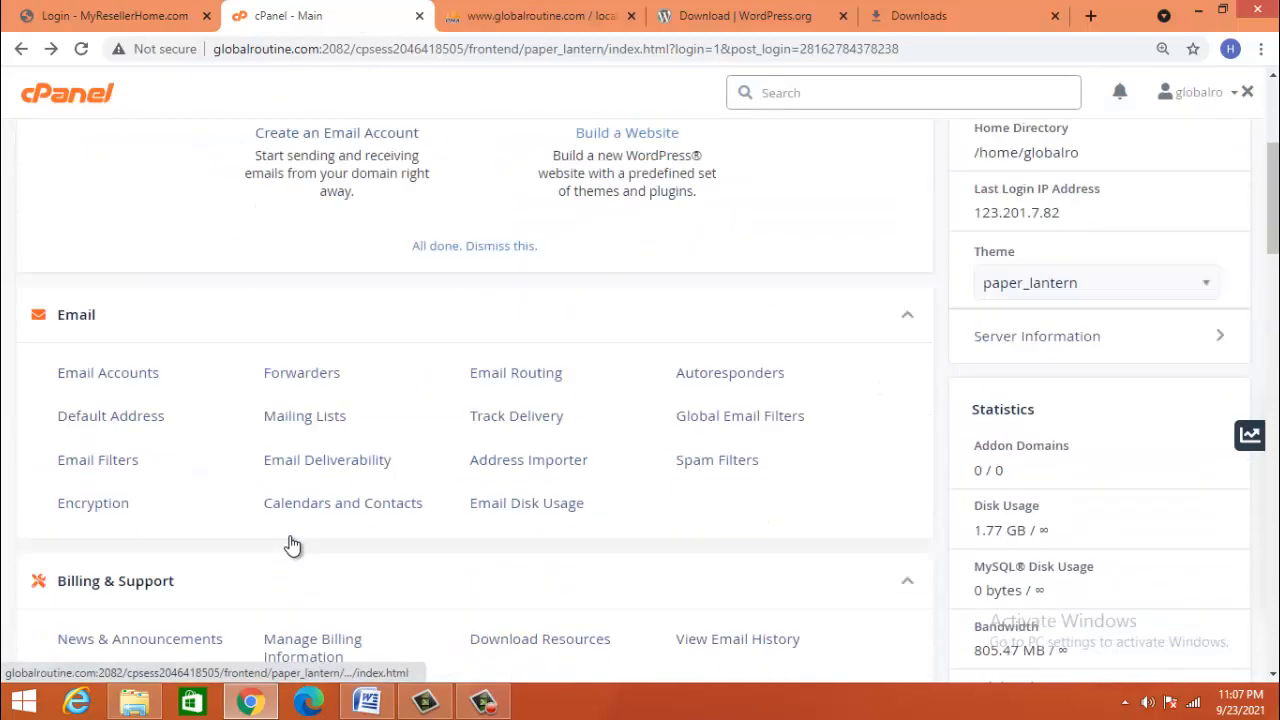
{"action": "scroll", "coordinate": [290, 537], "scroll_direction": "up", "scroll_amount": 4}
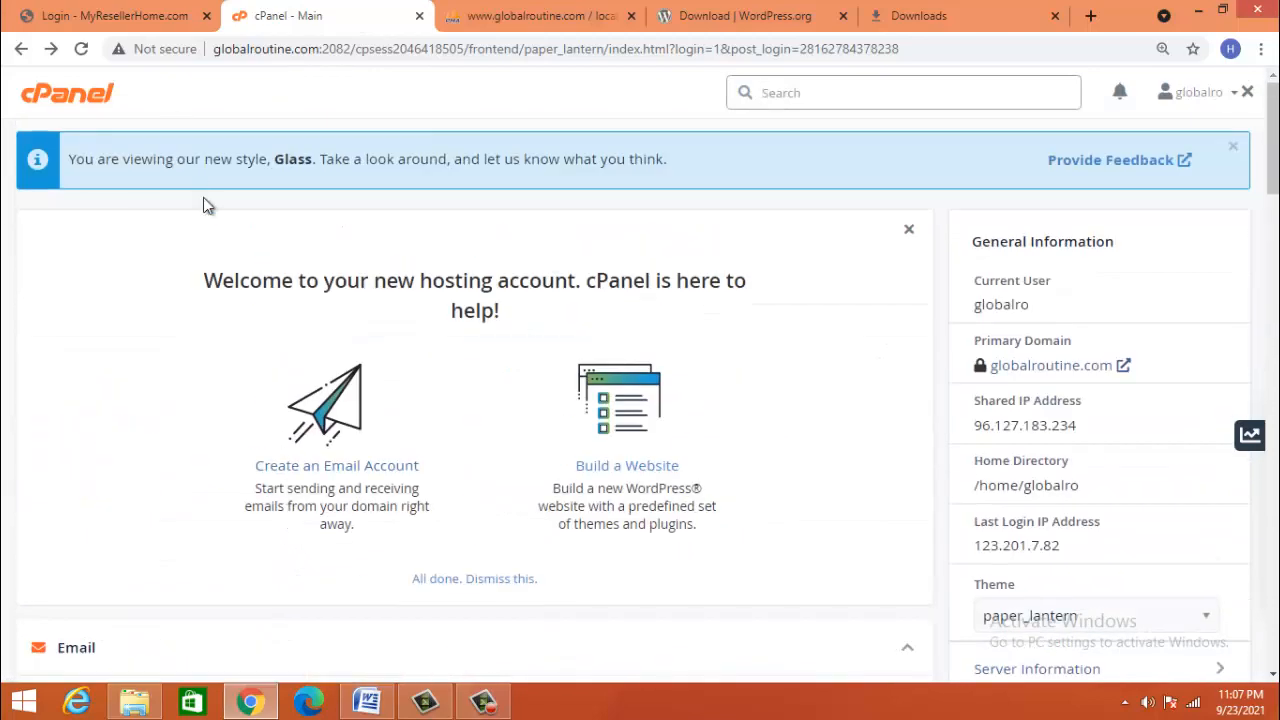
{"action": "scroll", "coordinate": [251, 296], "scroll_direction": "down", "scroll_amount": 6}
{"action": "scroll", "coordinate": [251, 296], "scroll_direction": "down", "scroll_amount": 5}
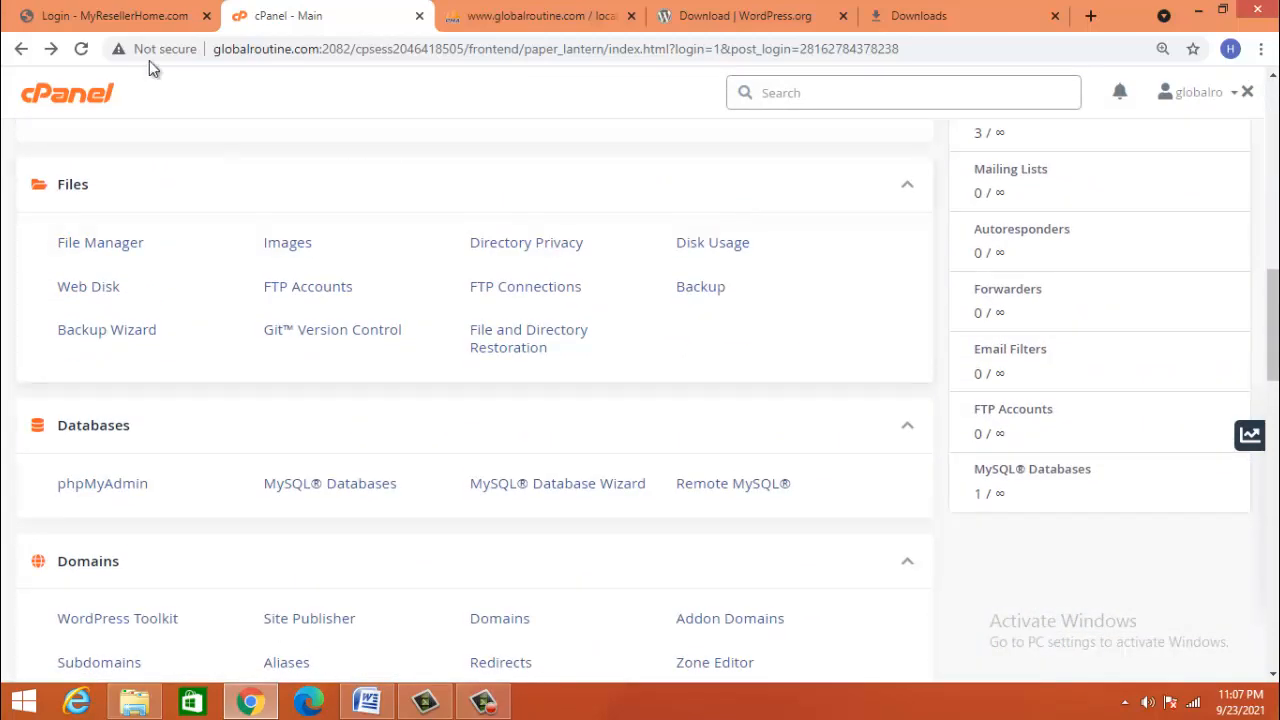
{"action": "left_click", "coordinate": [81, 48]}
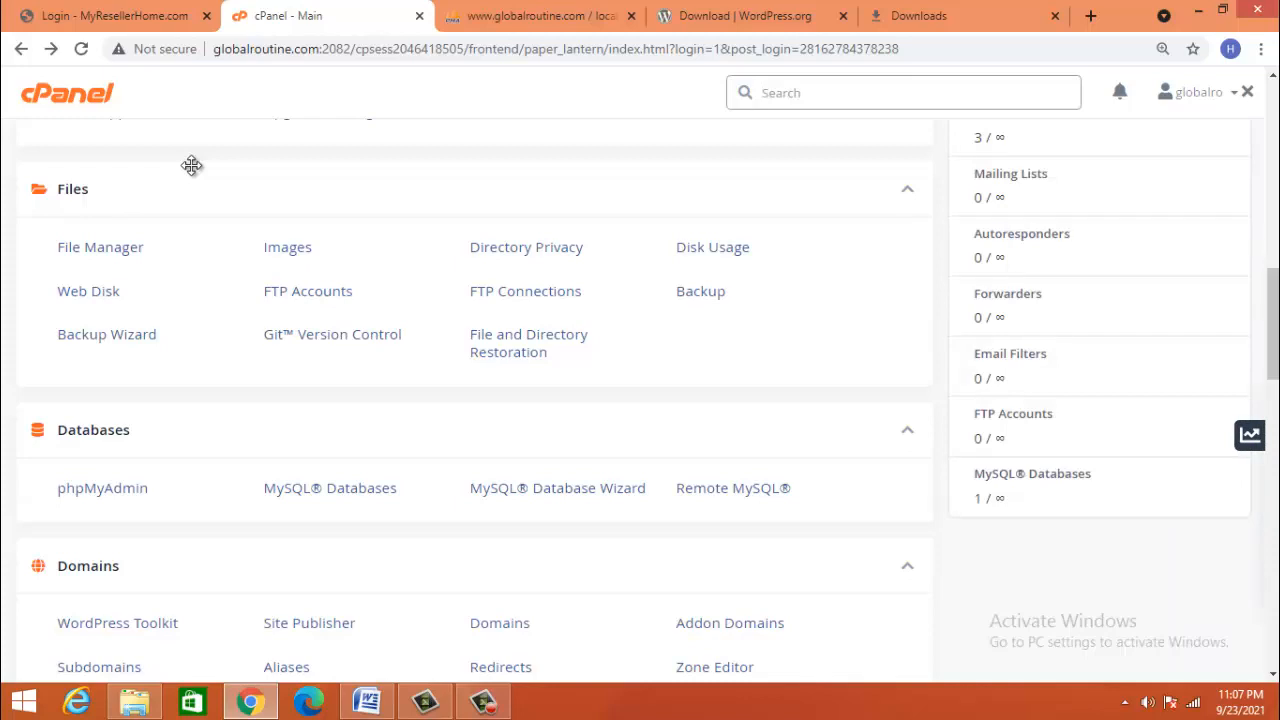
{"action": "scroll", "coordinate": [486, 378], "scroll_direction": "down", "scroll_amount": 2}
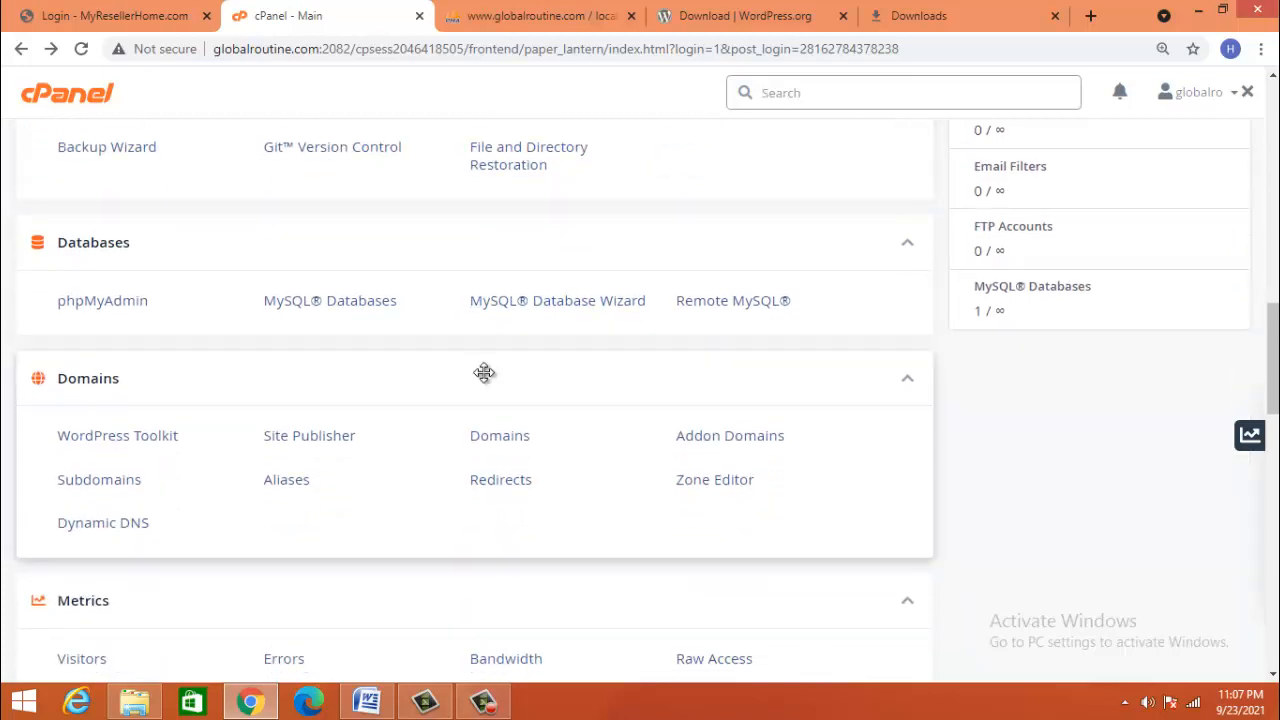
{"action": "scroll", "coordinate": [484, 373], "scroll_direction": "down", "scroll_amount": 3}
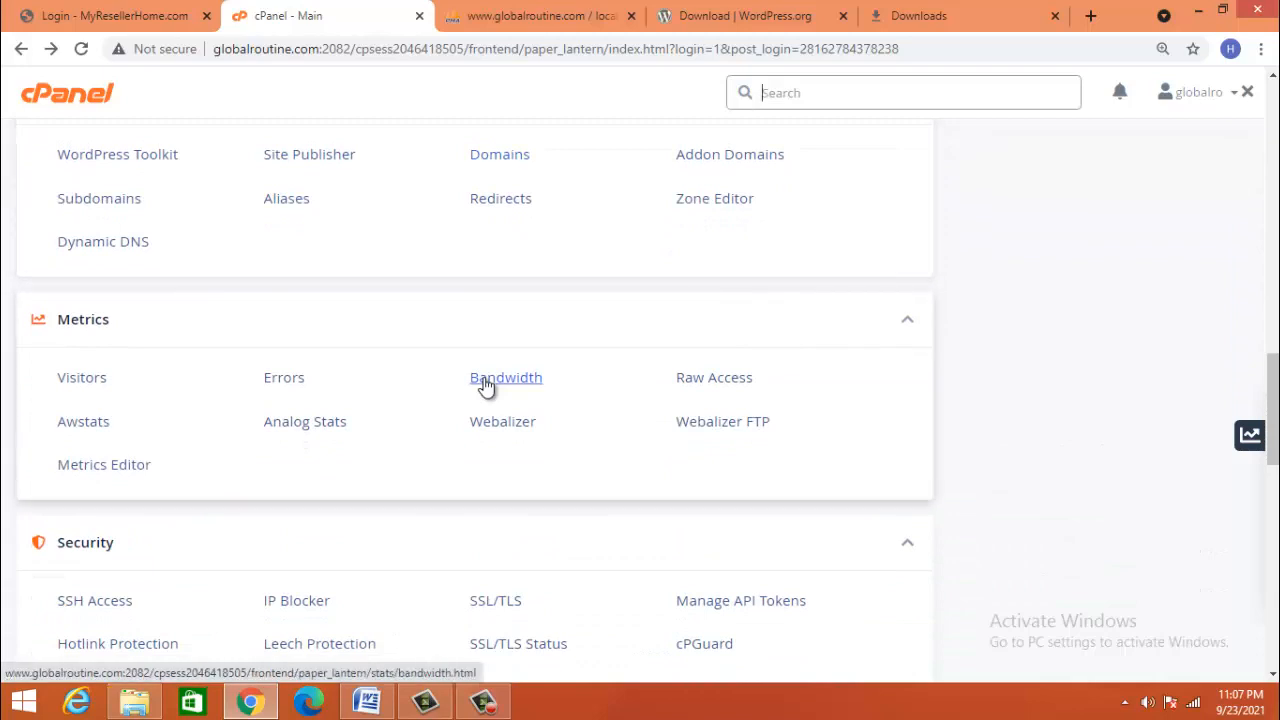
{"action": "scroll", "coordinate": [485, 385], "scroll_direction": "down", "scroll_amount": 1}
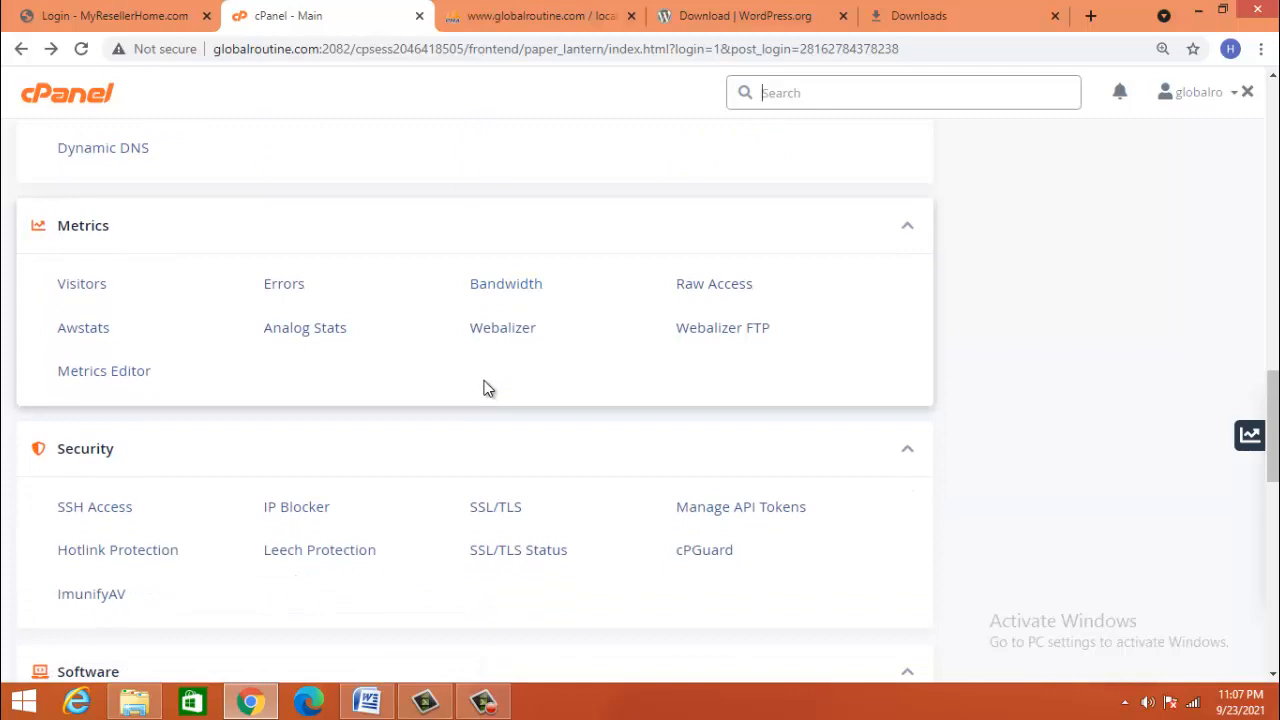
{"action": "scroll", "coordinate": [485, 386], "scroll_direction": "up", "scroll_amount": 4}
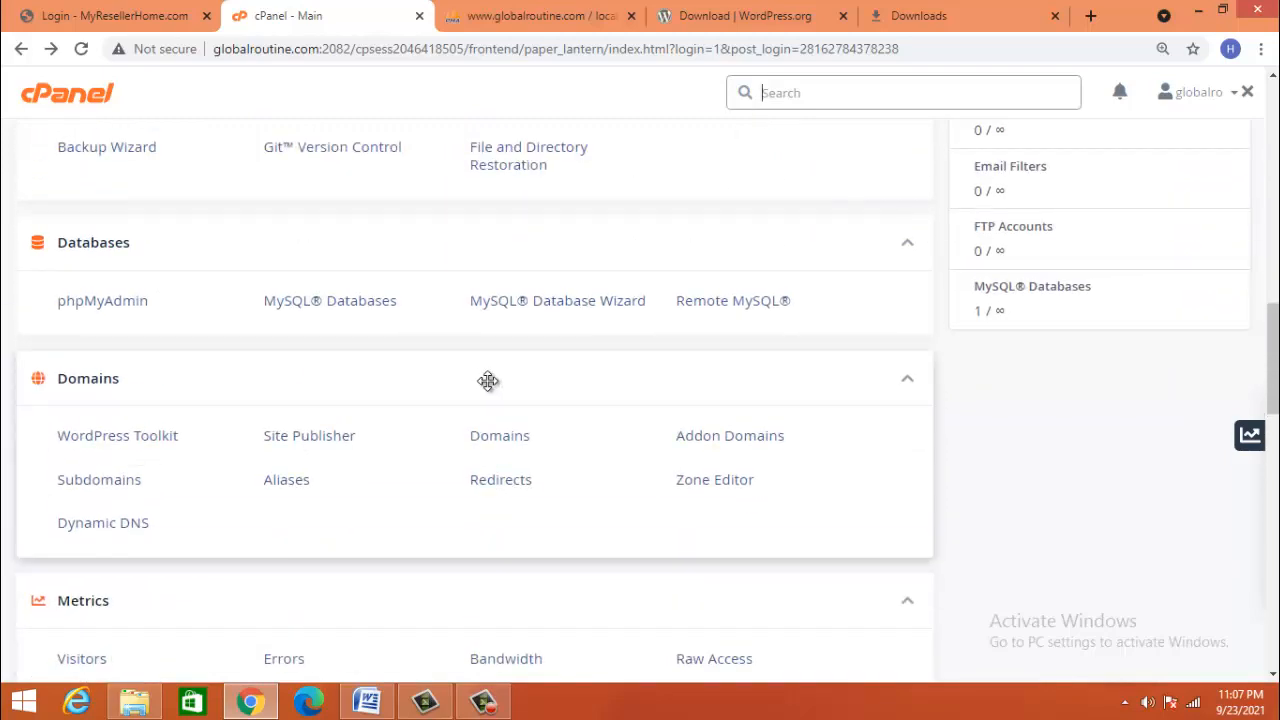
{"action": "scroll", "coordinate": [480, 383], "scroll_direction": "down", "scroll_amount": 3}
{"action": "scroll", "coordinate": [474, 390], "scroll_direction": "up", "scroll_amount": 15}
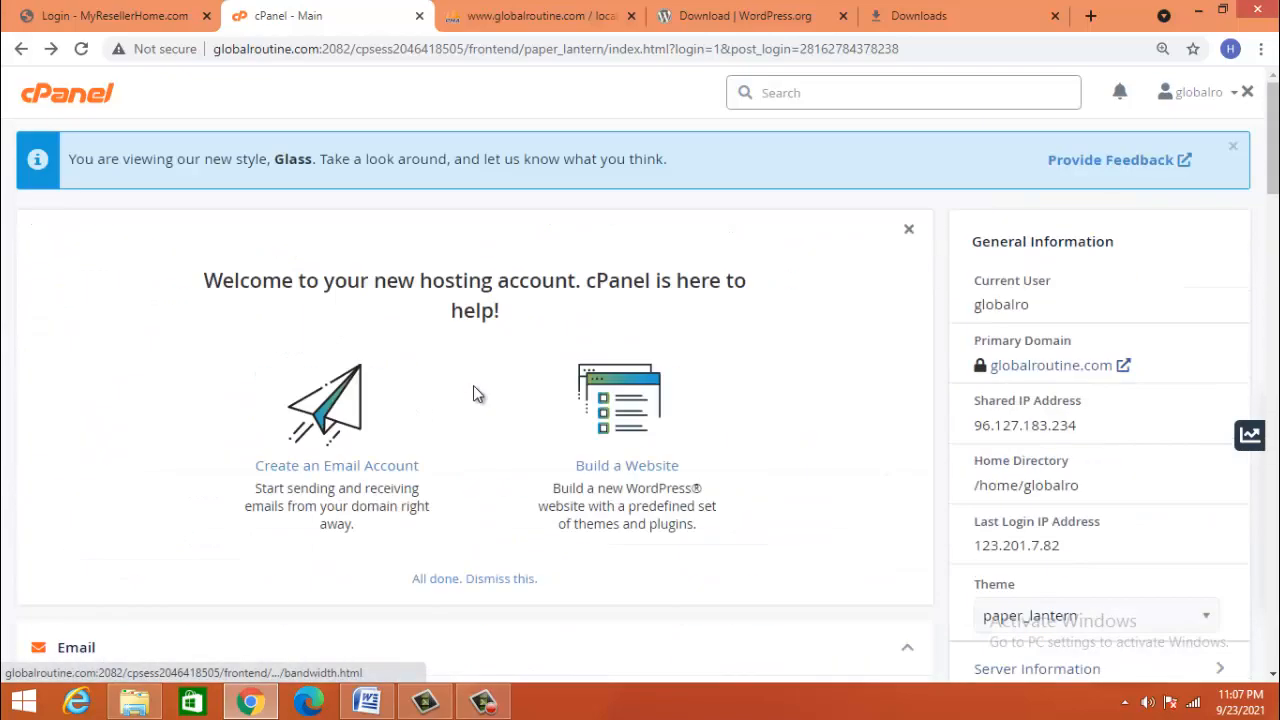
{"action": "scroll", "coordinate": [474, 393], "scroll_direction": "down", "scroll_amount": 4}
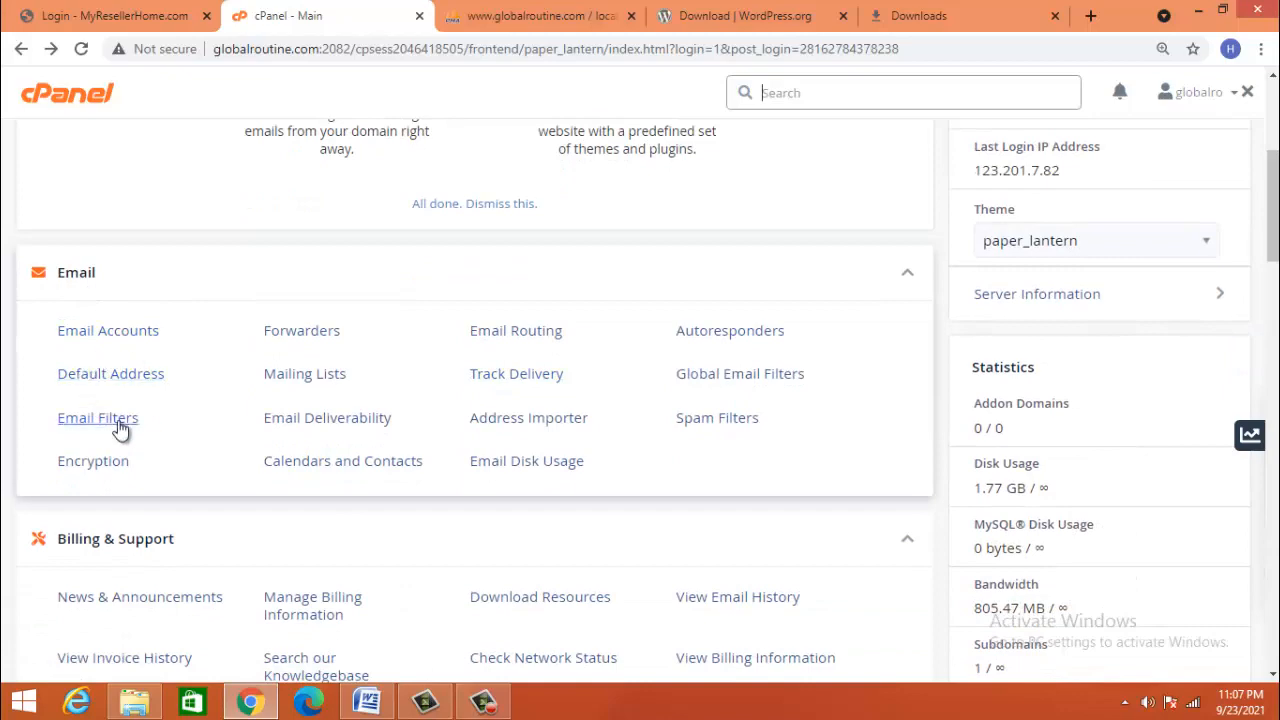
{"action": "scroll", "coordinate": [168, 345], "scroll_direction": "down", "scroll_amount": 2}
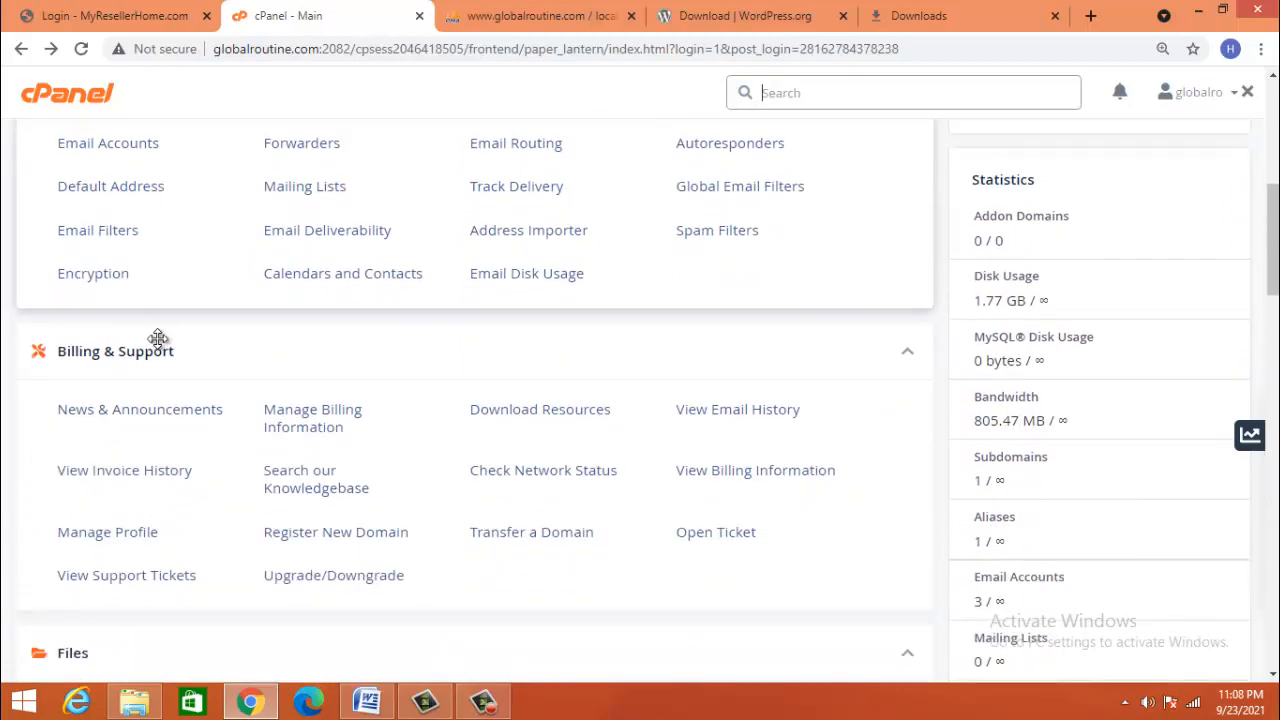
{"action": "scroll", "coordinate": [224, 380], "scroll_direction": "down", "scroll_amount": 1}
{"action": "scroll", "coordinate": [215, 378], "scroll_direction": "down", "scroll_amount": 3}
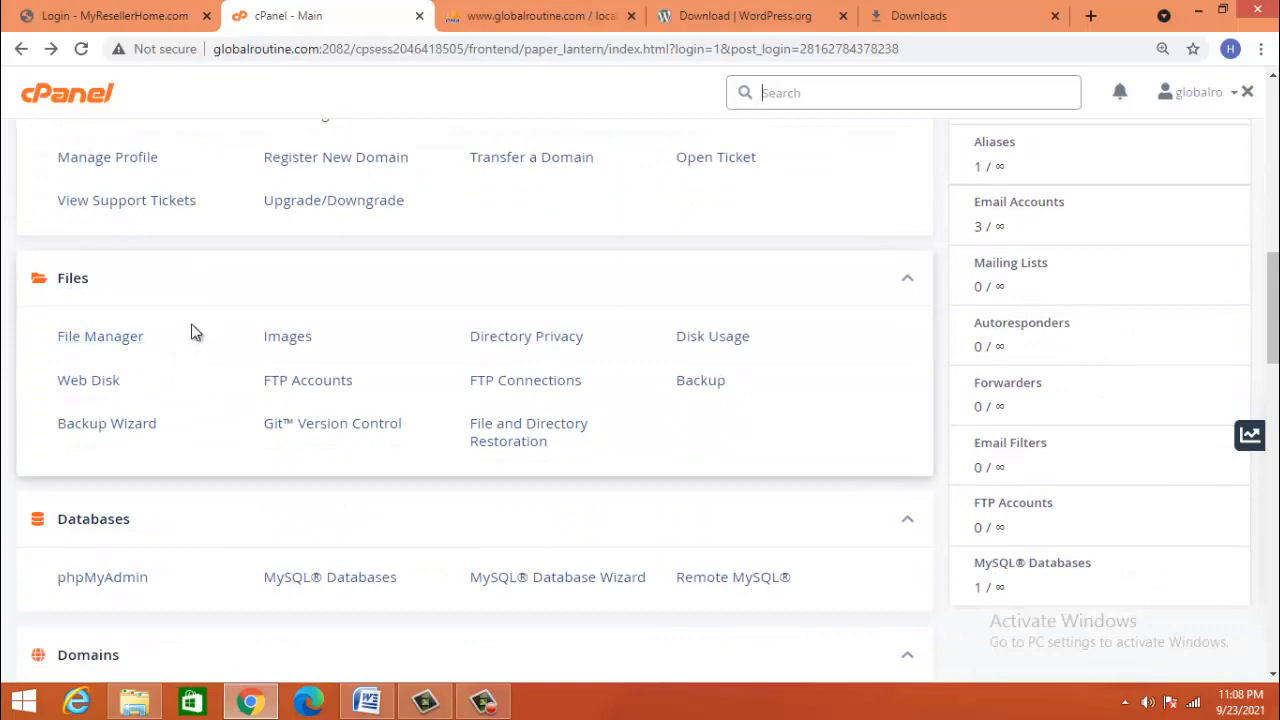
{"action": "scroll", "coordinate": [110, 322], "scroll_direction": "up", "scroll_amount": 5}
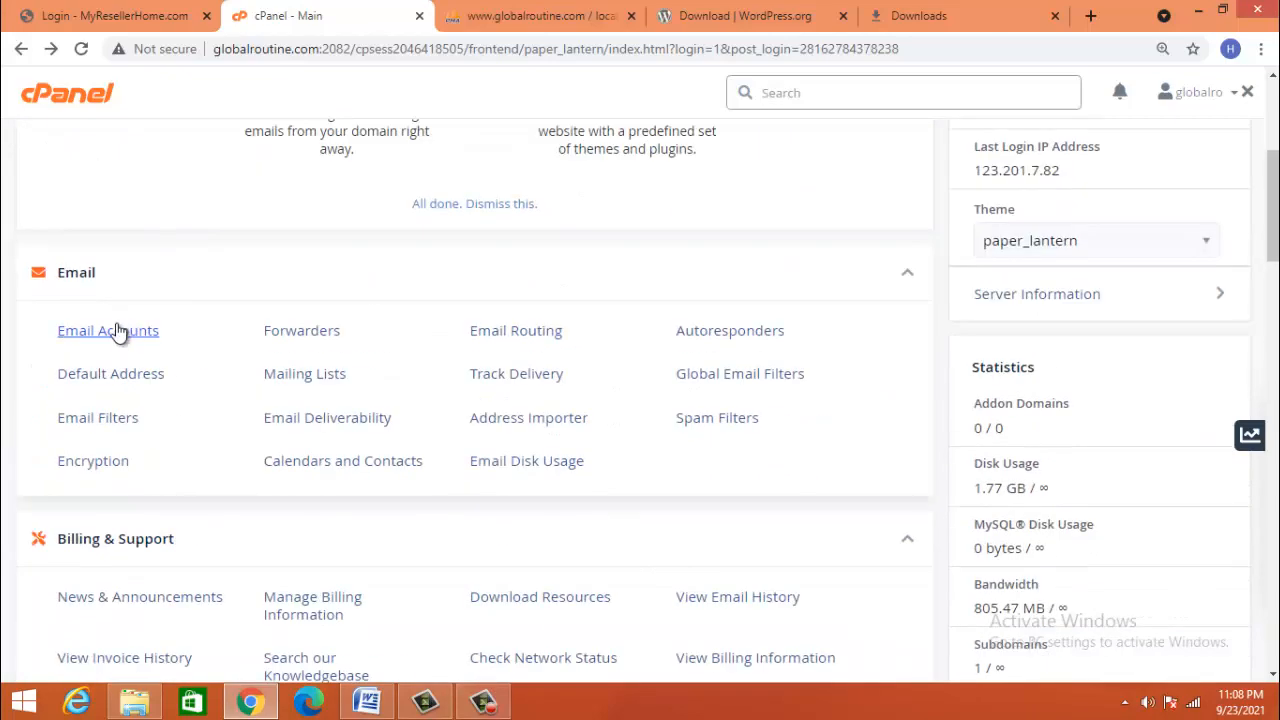
{"action": "scroll", "coordinate": [171, 374], "scroll_direction": "down", "scroll_amount": 1}
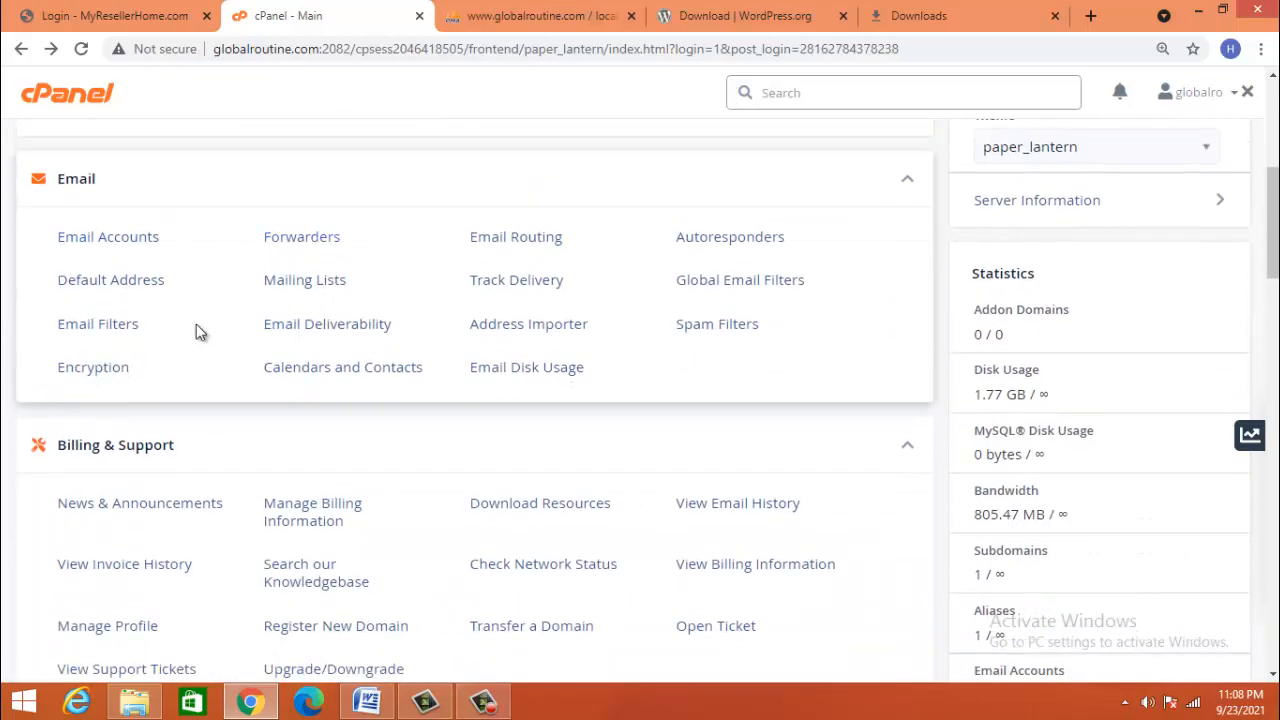
{"action": "scroll", "coordinate": [120, 428], "scroll_direction": "down", "scroll_amount": 2}
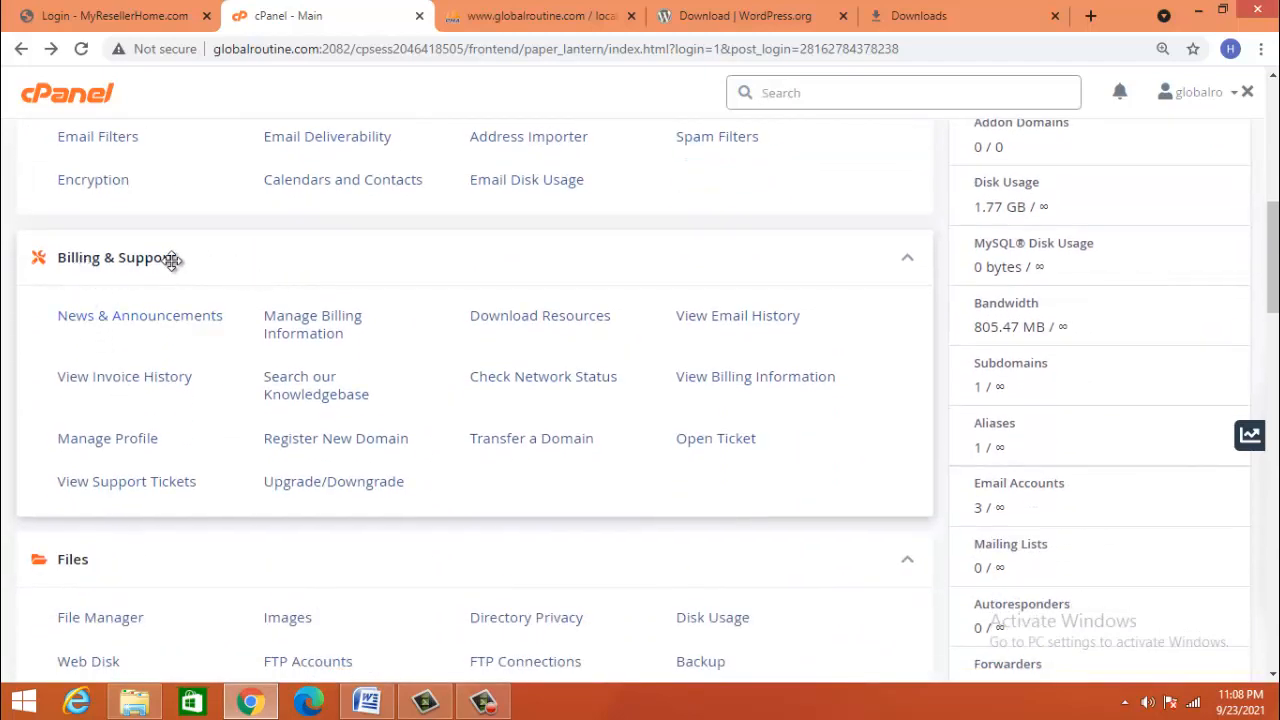
{"action": "scroll", "coordinate": [189, 354], "scroll_direction": "down", "scroll_amount": 2}
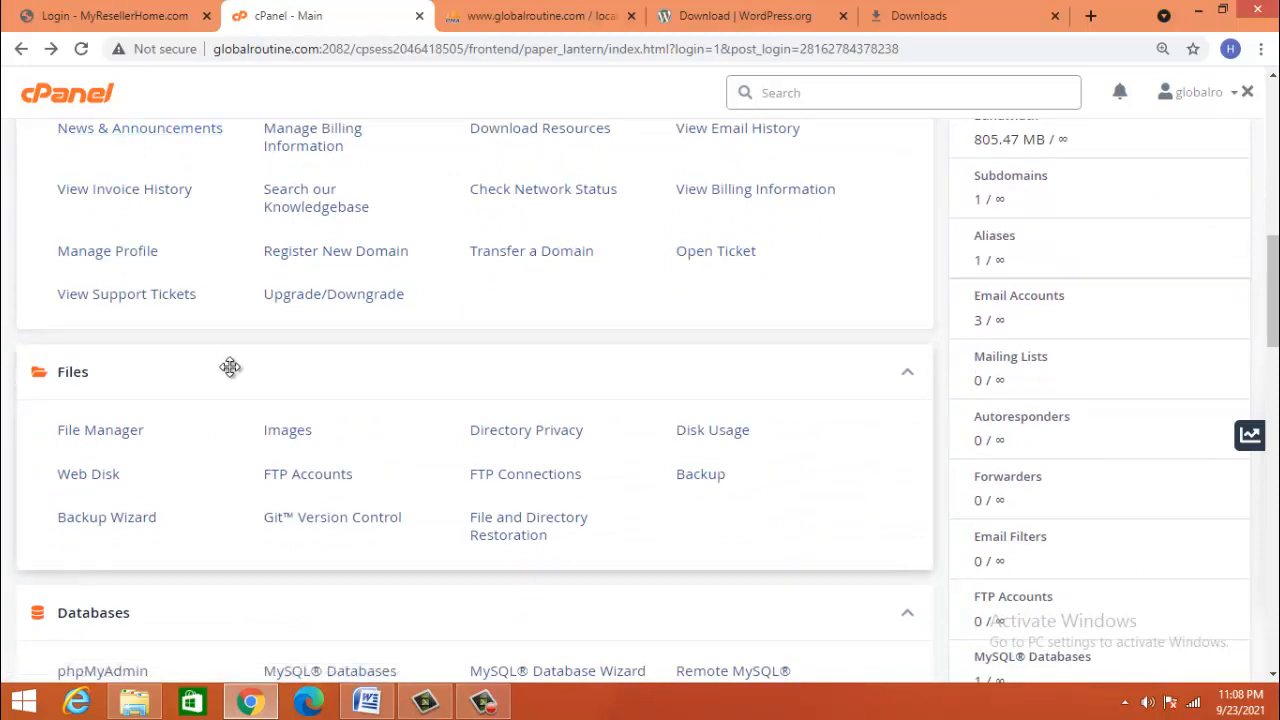
{"action": "scroll", "coordinate": [230, 367], "scroll_direction": "down", "scroll_amount": 2}
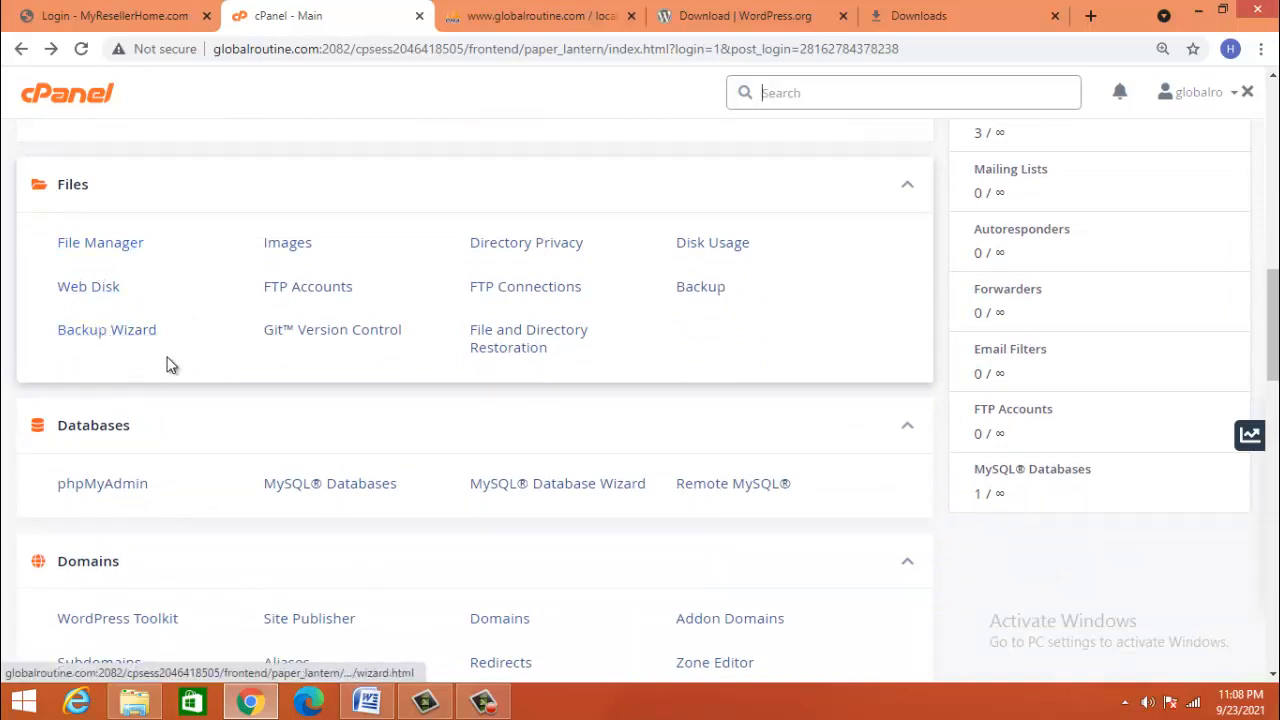
{"action": "scroll", "coordinate": [168, 366], "scroll_direction": "down", "scroll_amount": 2}
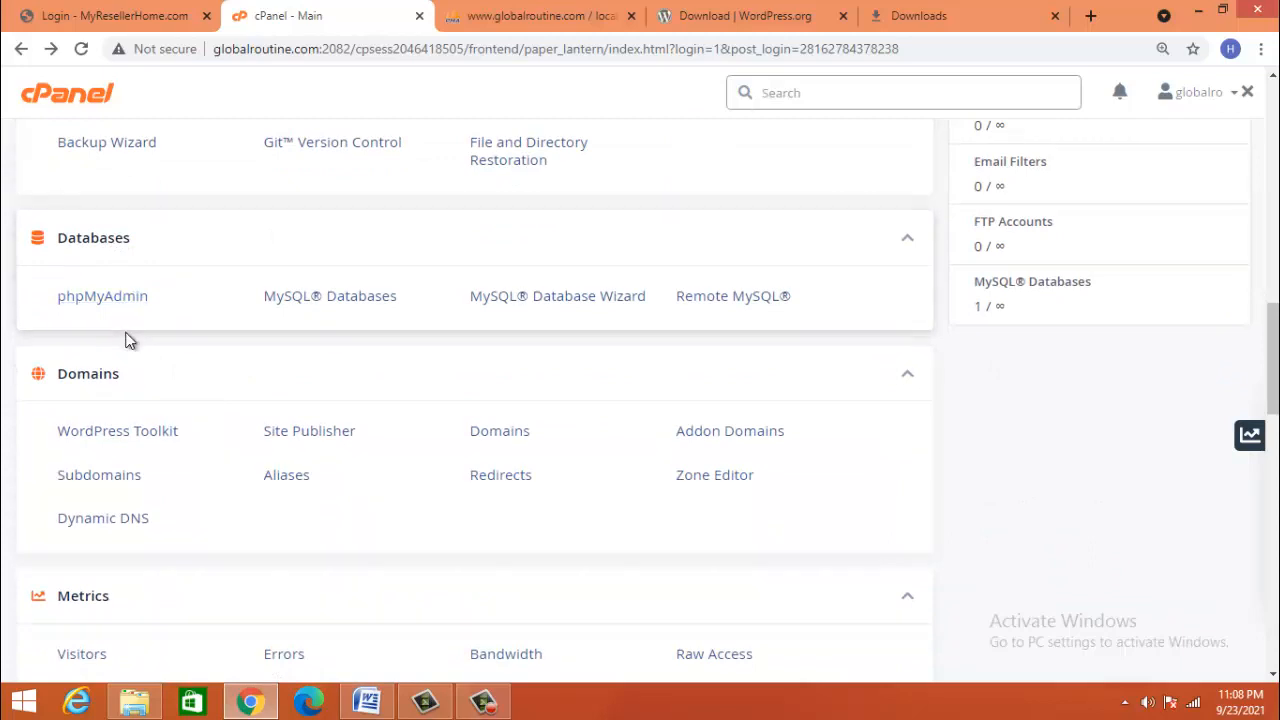
{"action": "scroll", "coordinate": [126, 337], "scroll_direction": "down", "scroll_amount": 1}
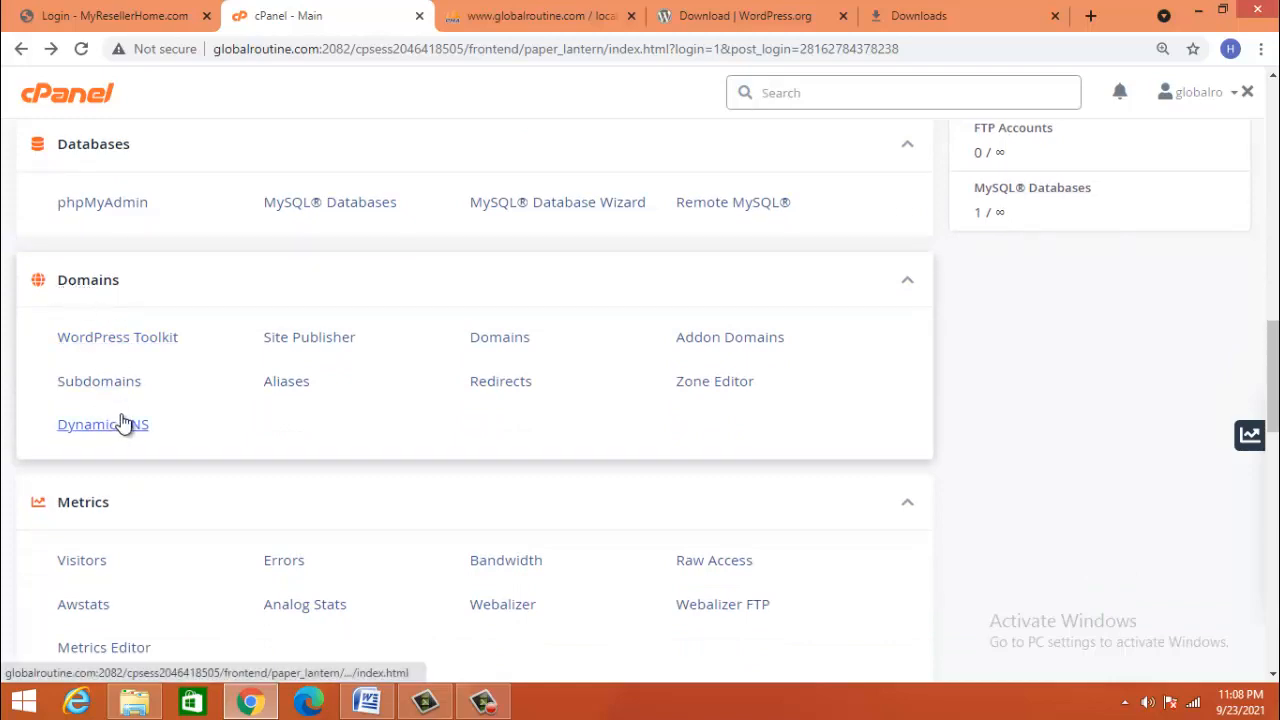
{"action": "scroll", "coordinate": [123, 423], "scroll_direction": "down", "scroll_amount": 1}
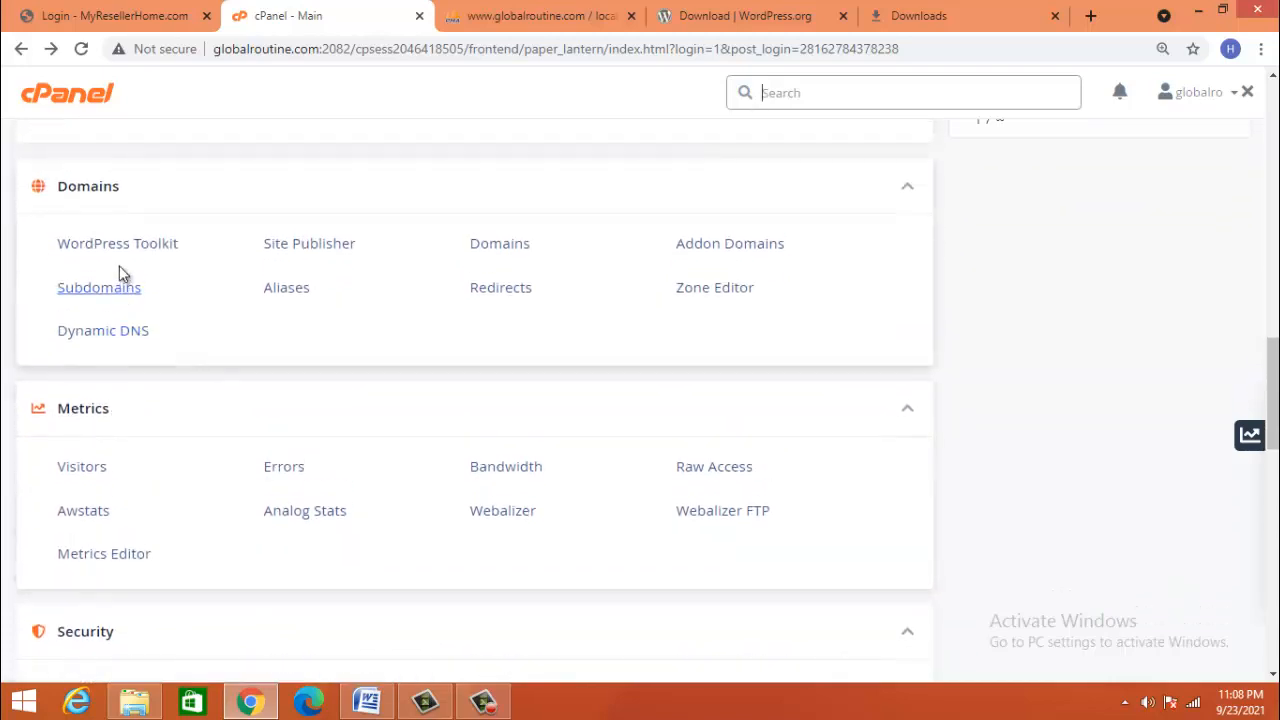
{"action": "scroll", "coordinate": [160, 360], "scroll_direction": "down", "scroll_amount": 1}
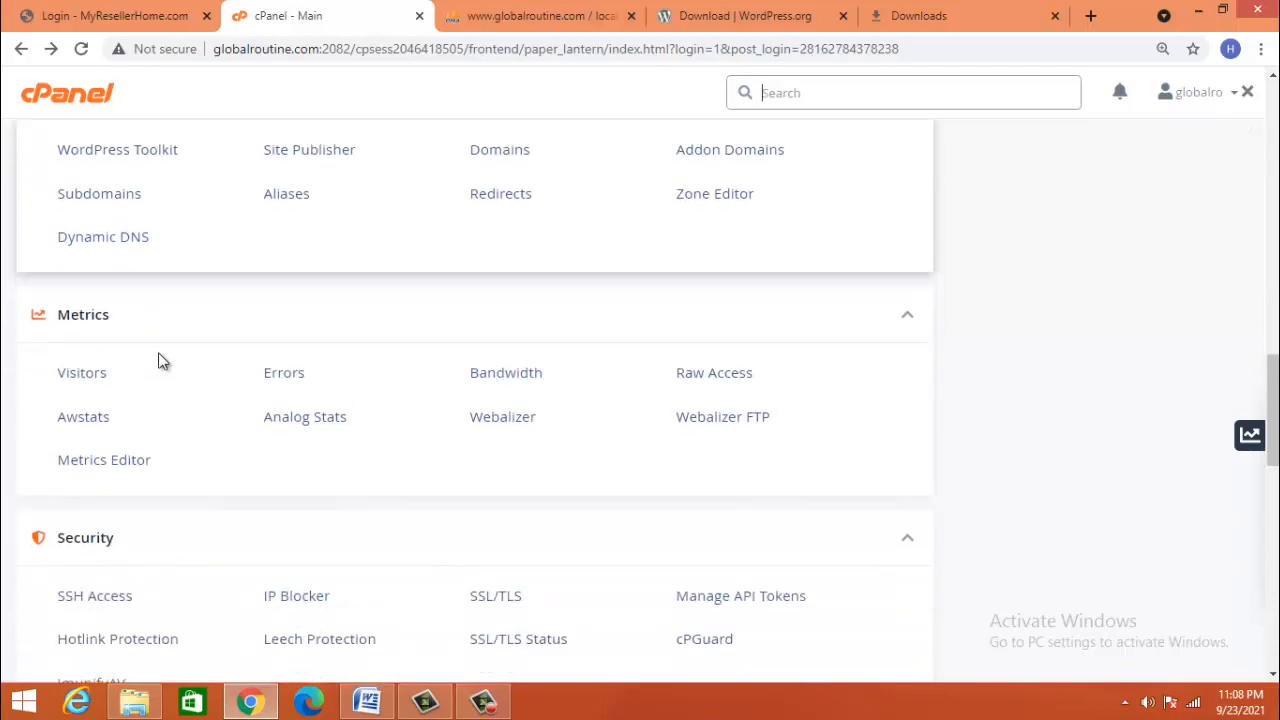
{"action": "scroll", "coordinate": [120, 340], "scroll_direction": "up", "scroll_amount": 8}
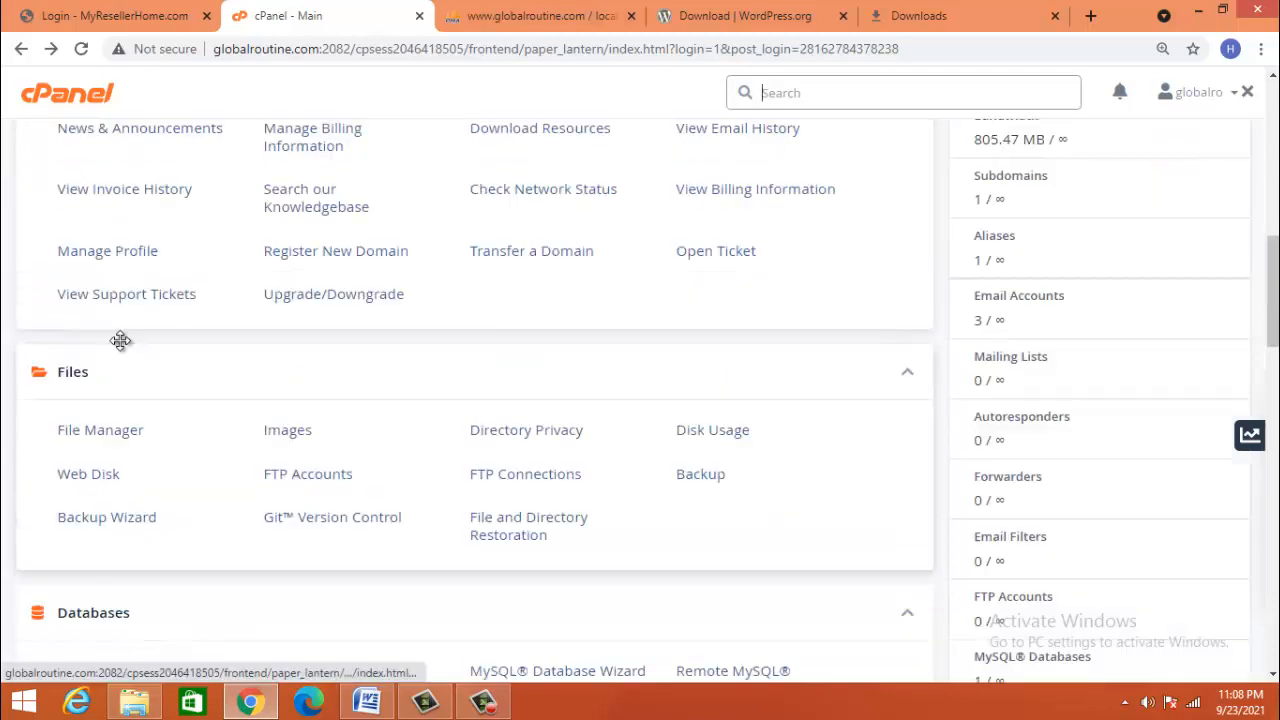
- Open File Manager on public_html and select its downloads subfolder
{"action": "left_click", "coordinate": [125, 444]}
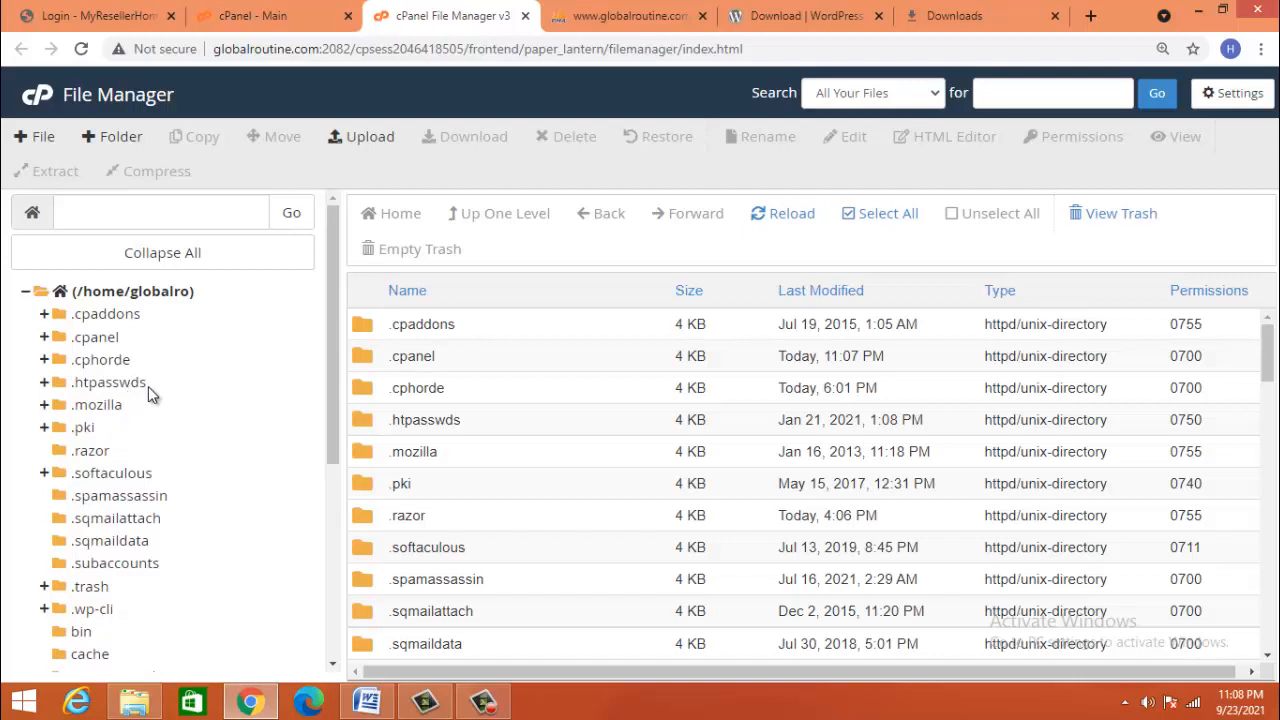
{"action": "scroll", "coordinate": [148, 386], "scroll_direction": "down", "scroll_amount": 1}
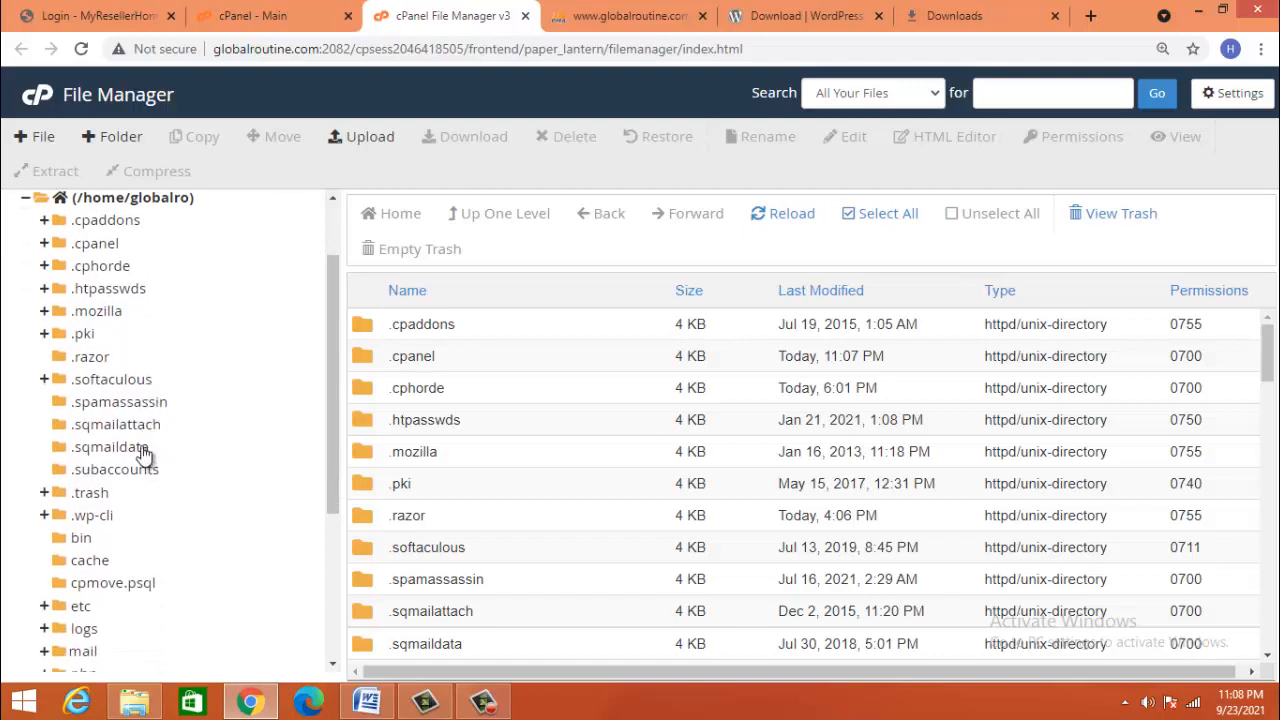
{"action": "scroll", "coordinate": [143, 428], "scroll_direction": "down", "scroll_amount": 1}
{"action": "scroll", "coordinate": [143, 428], "scroll_direction": "down", "scroll_amount": 2}
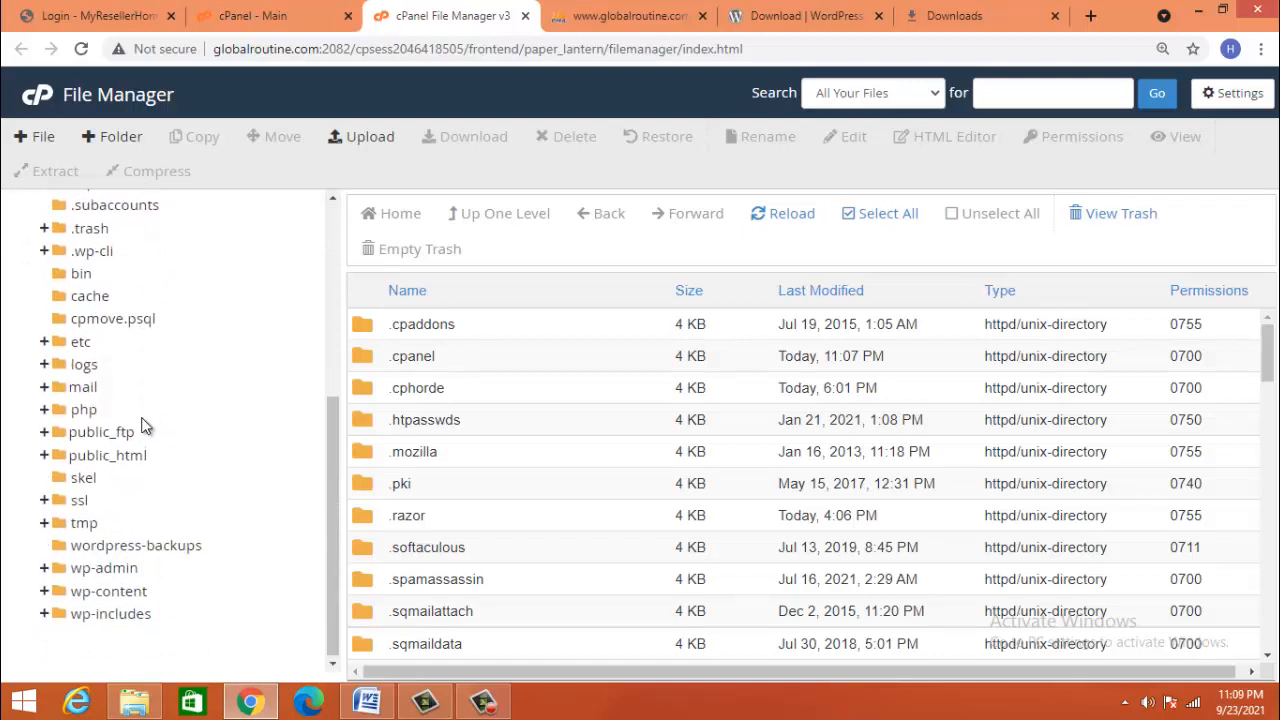
{"action": "scroll", "coordinate": [143, 423], "scroll_direction": "up", "scroll_amount": 2}
{"action": "scroll", "coordinate": [145, 440], "scroll_direction": "down", "scroll_amount": 2}
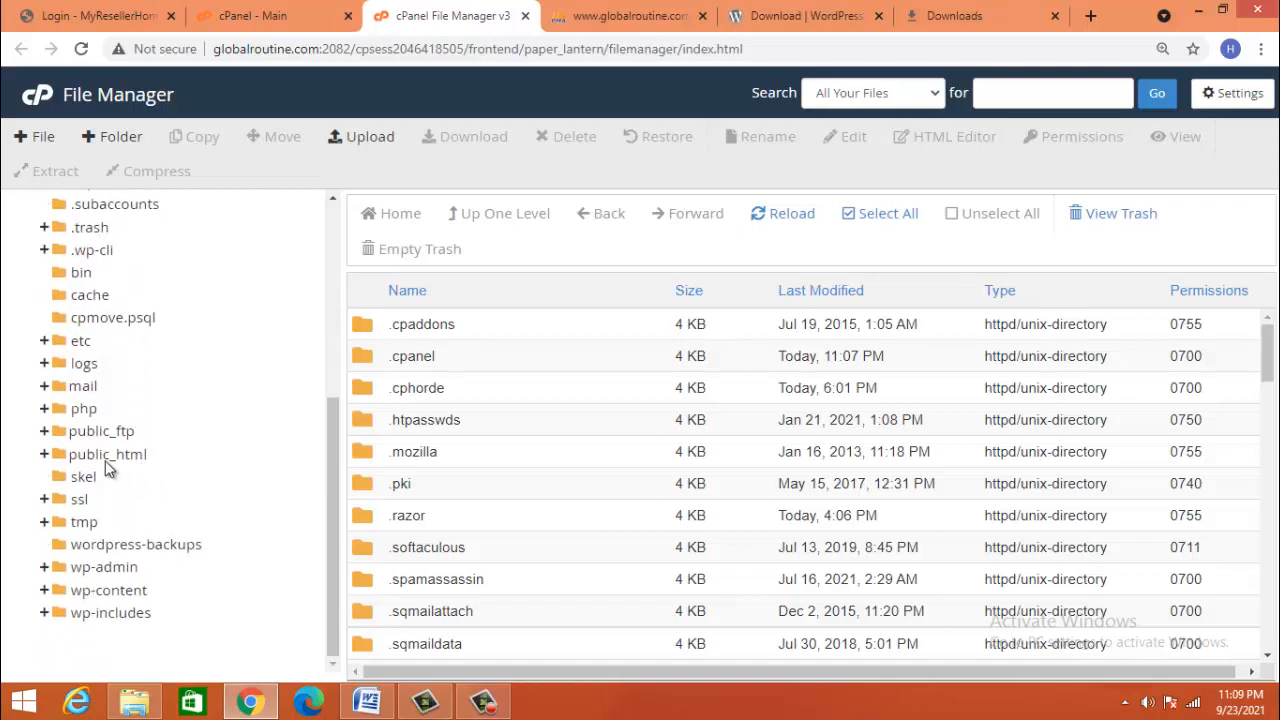
{"action": "left_click", "coordinate": [105, 459]}
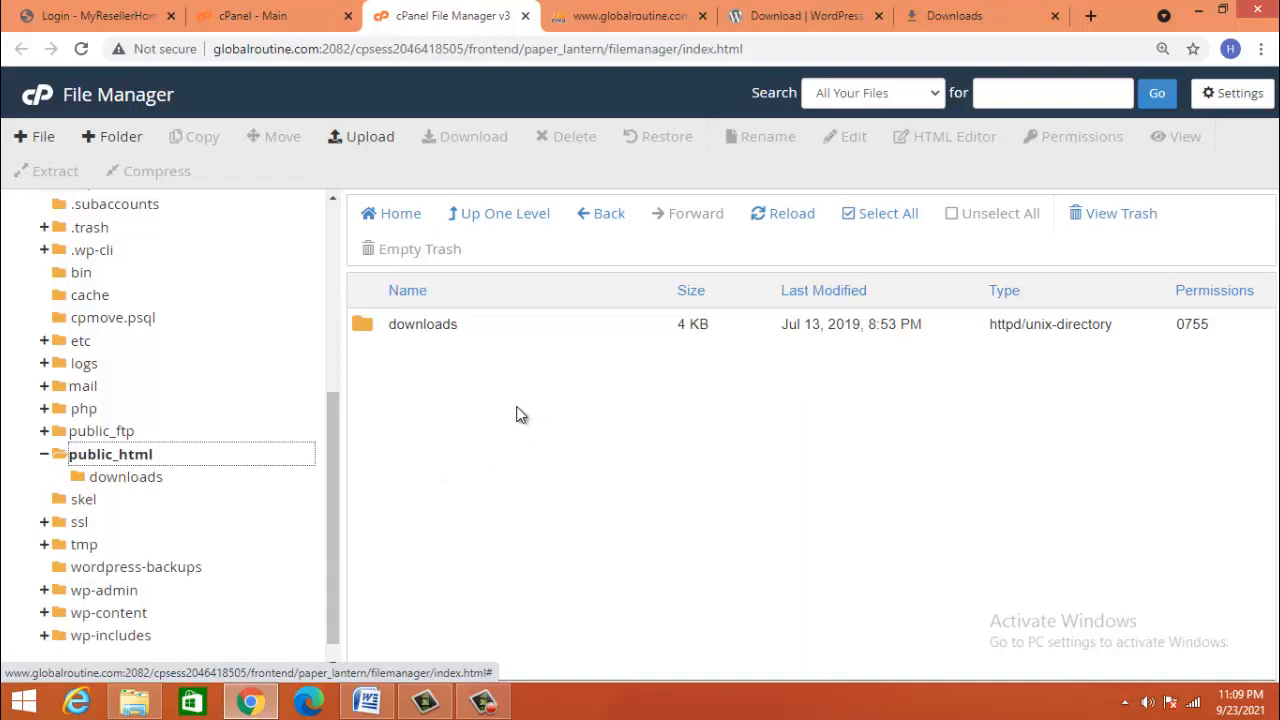
{"action": "left_click", "coordinate": [445, 324]}
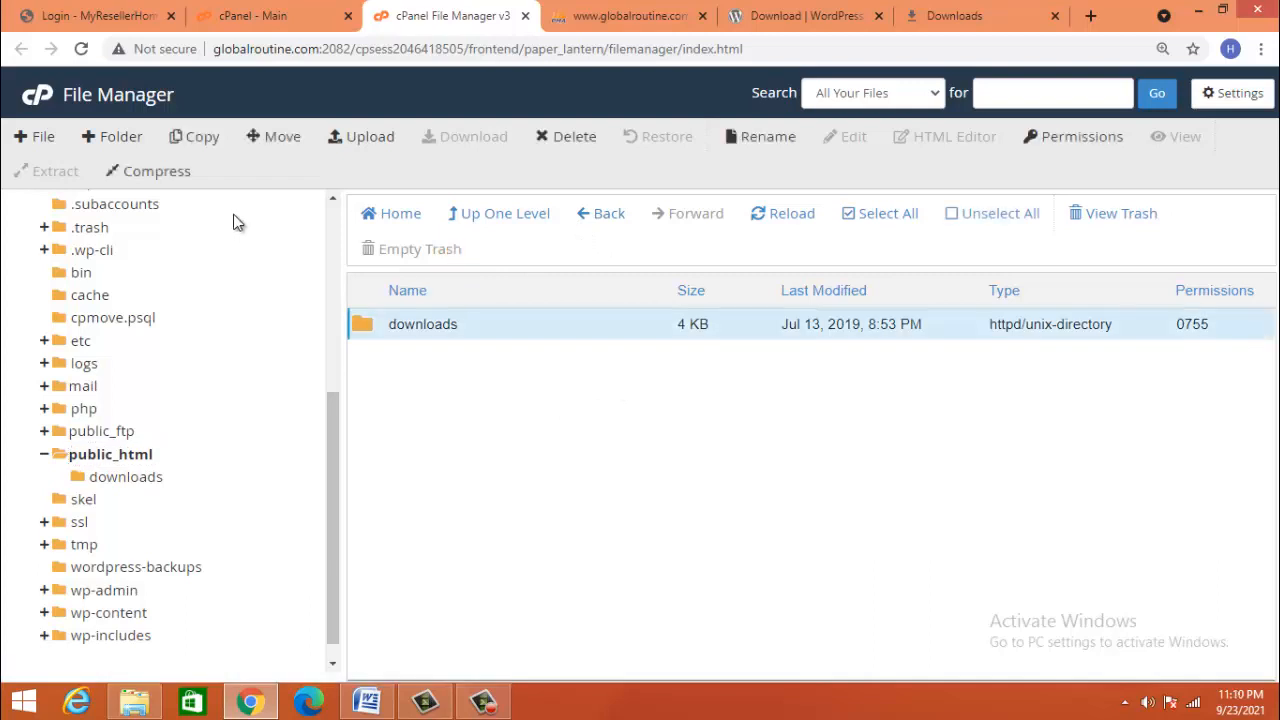
- Upload wordpress-5.8.1.zip from the Downloads folder into public_html
{"action": "left_click", "coordinate": [386, 143]}
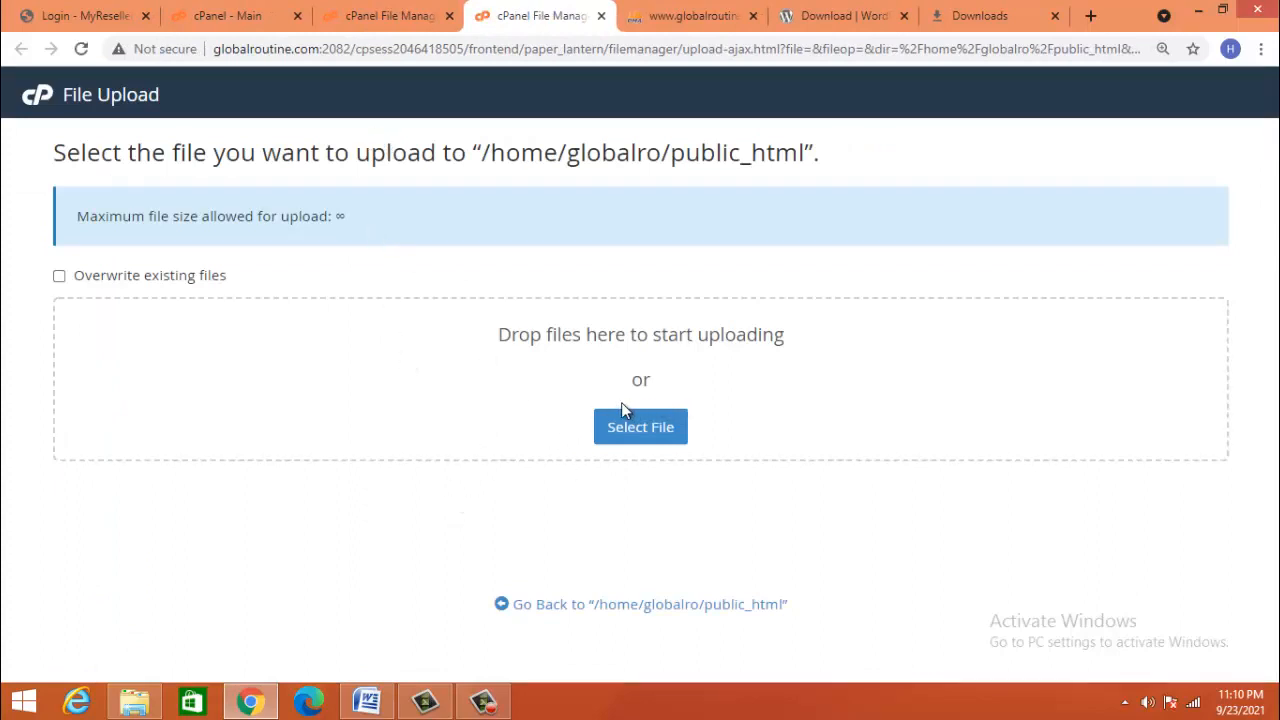
{"action": "left_click", "coordinate": [630, 427]}
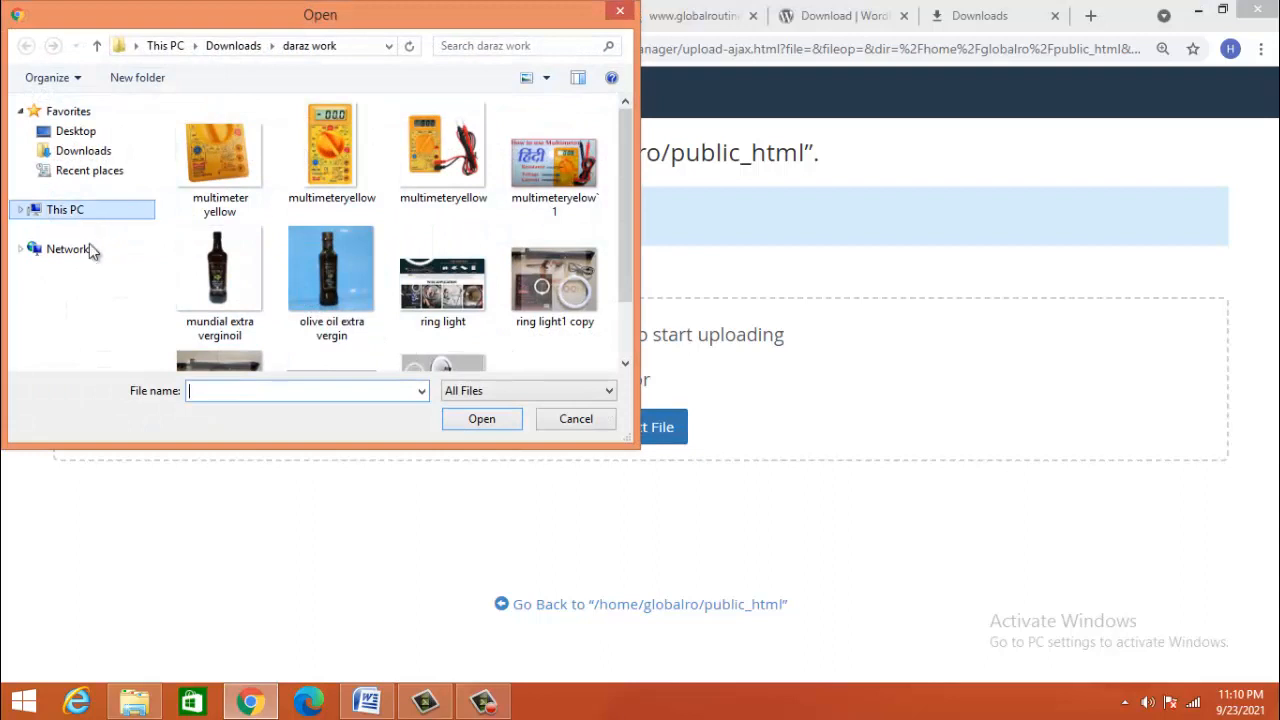
{"action": "left_click", "coordinate": [84, 151]}
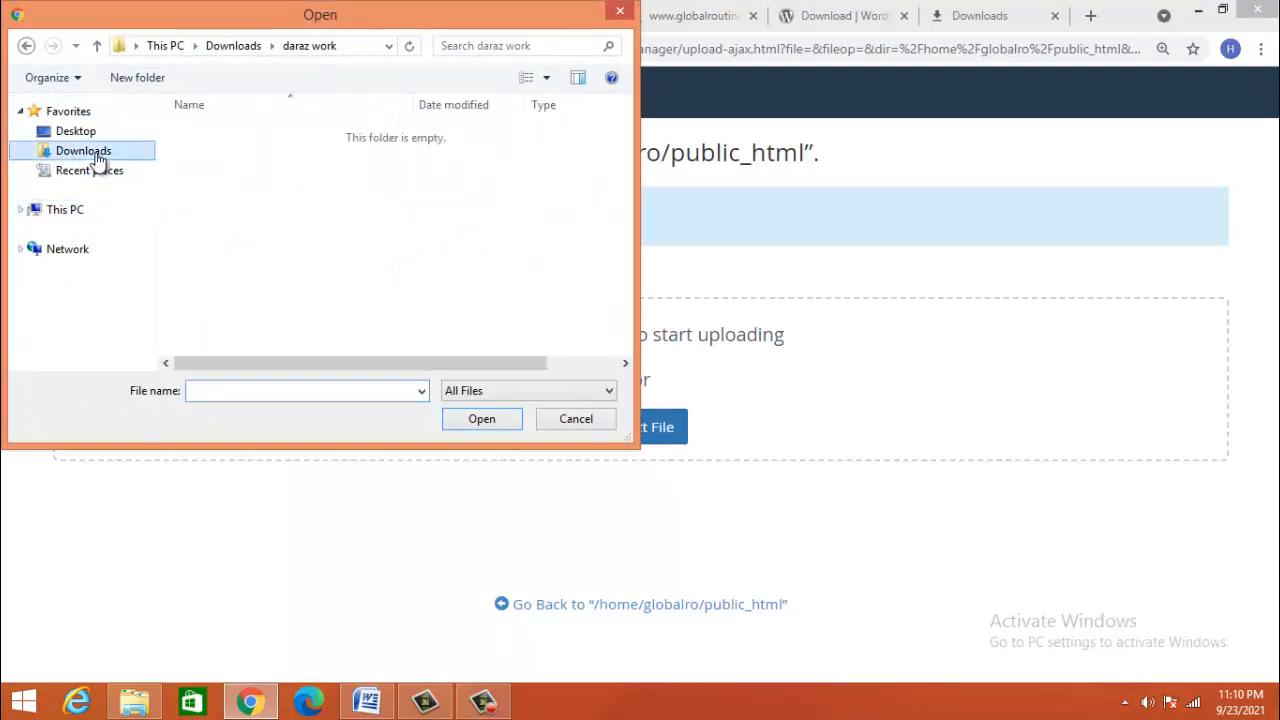
{"action": "left_click", "coordinate": [337, 192]}
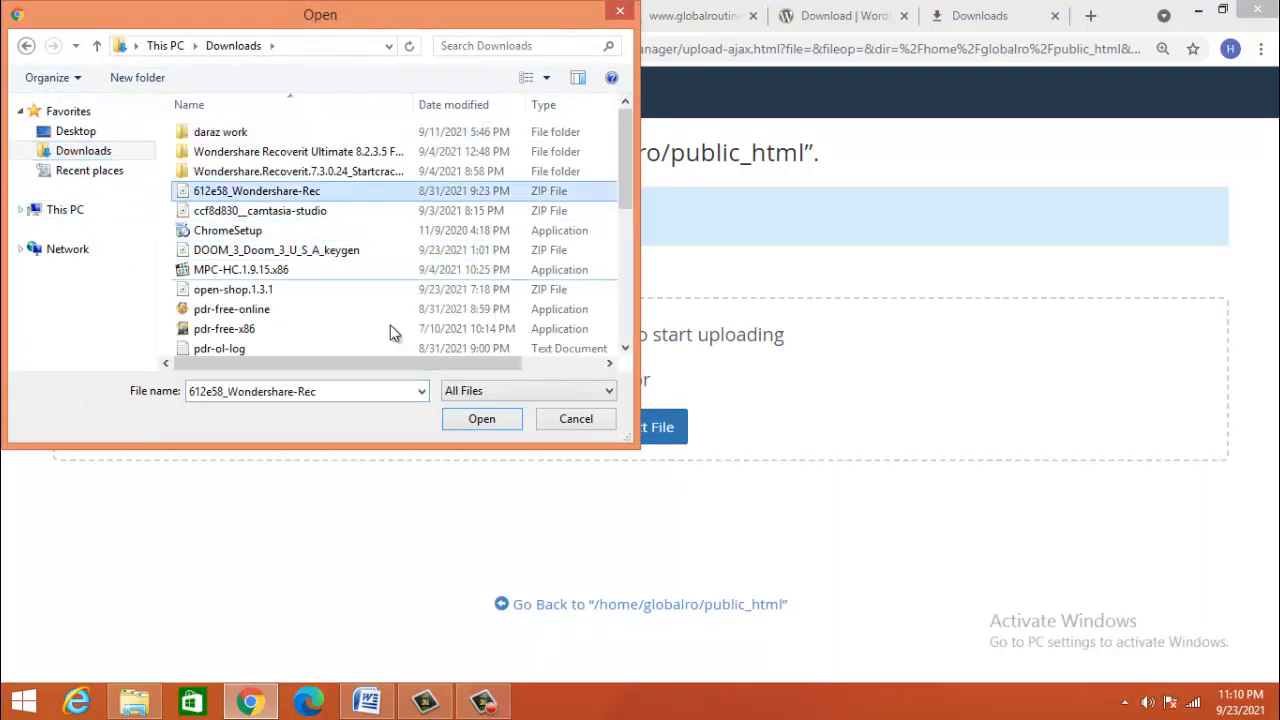
{"action": "scroll", "coordinate": [395, 348], "scroll_direction": "down", "scroll_amount": 5}
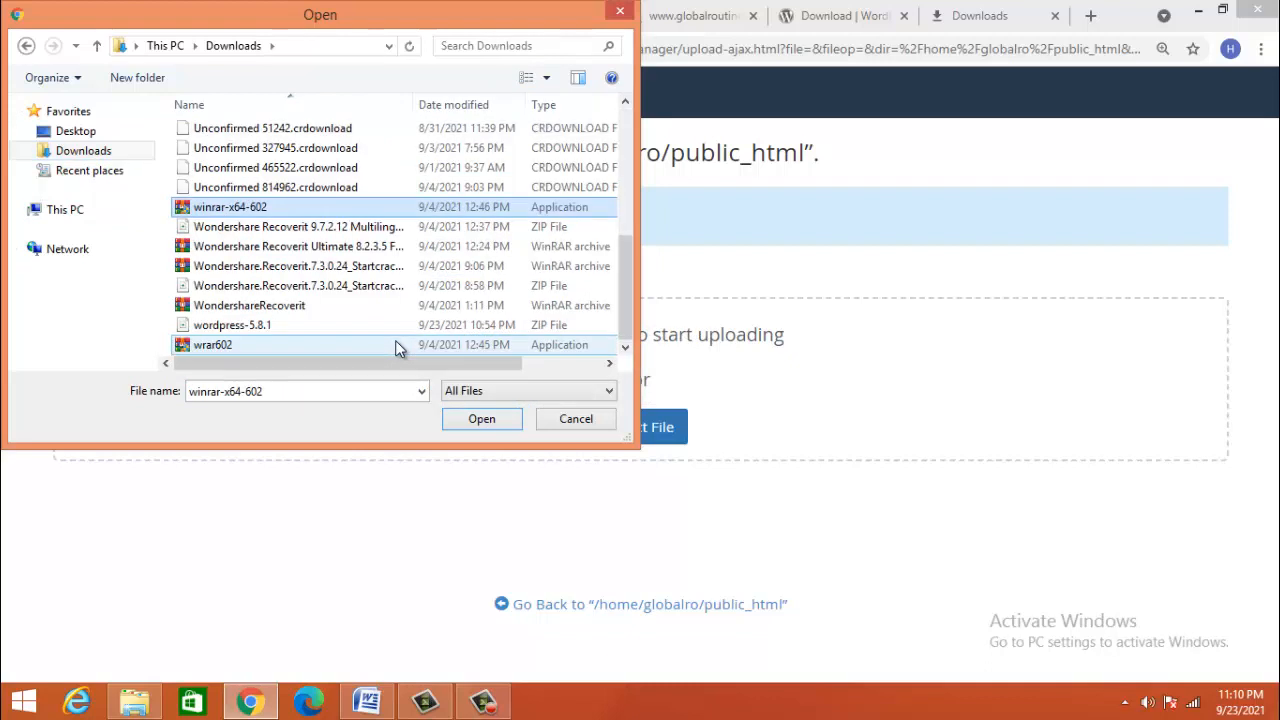
{"action": "double_click", "coordinate": [395, 348]}
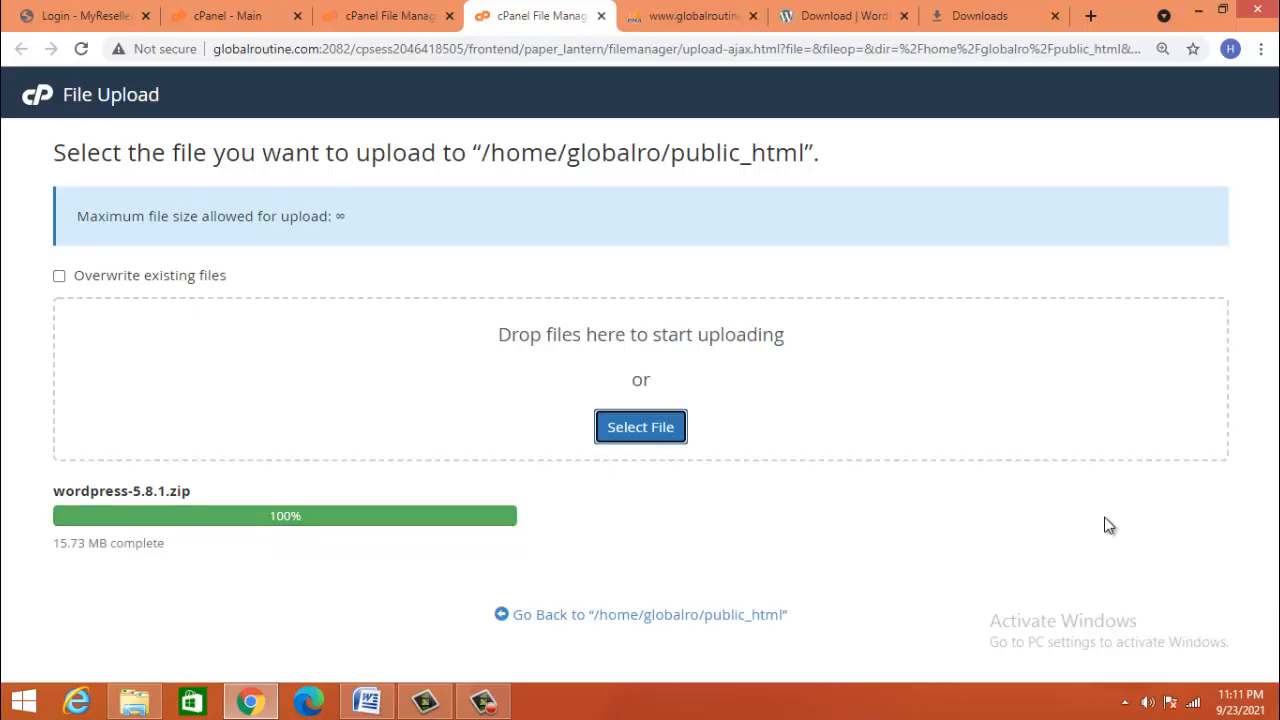
- Confirm the 15.73 MB upload reached 100% and close the upload page
{"action": "key", "text": "ctrl+plus"}
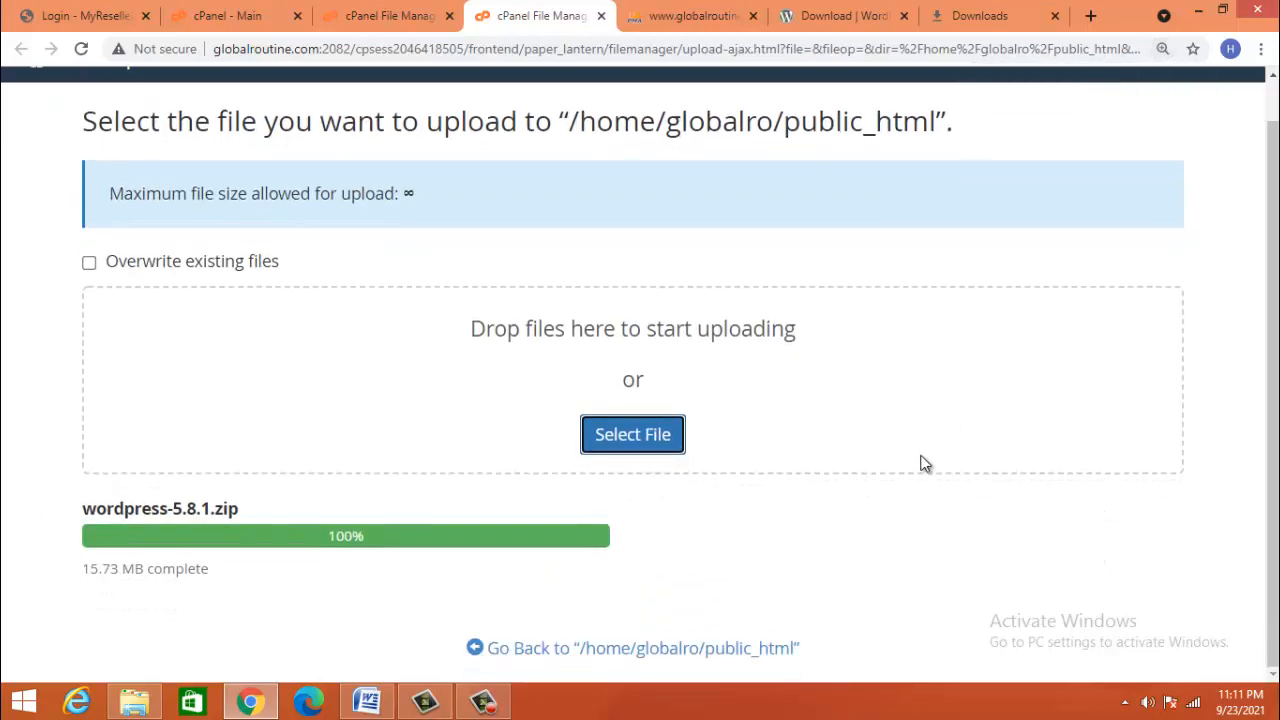
{"action": "scroll", "coordinate": [923, 466], "scroll_direction": "up", "scroll_amount": 1}
{"action": "scroll", "coordinate": [923, 468], "scroll_direction": "down", "scroll_amount": 1}
{"action": "key", "text": "ctrl+w"}
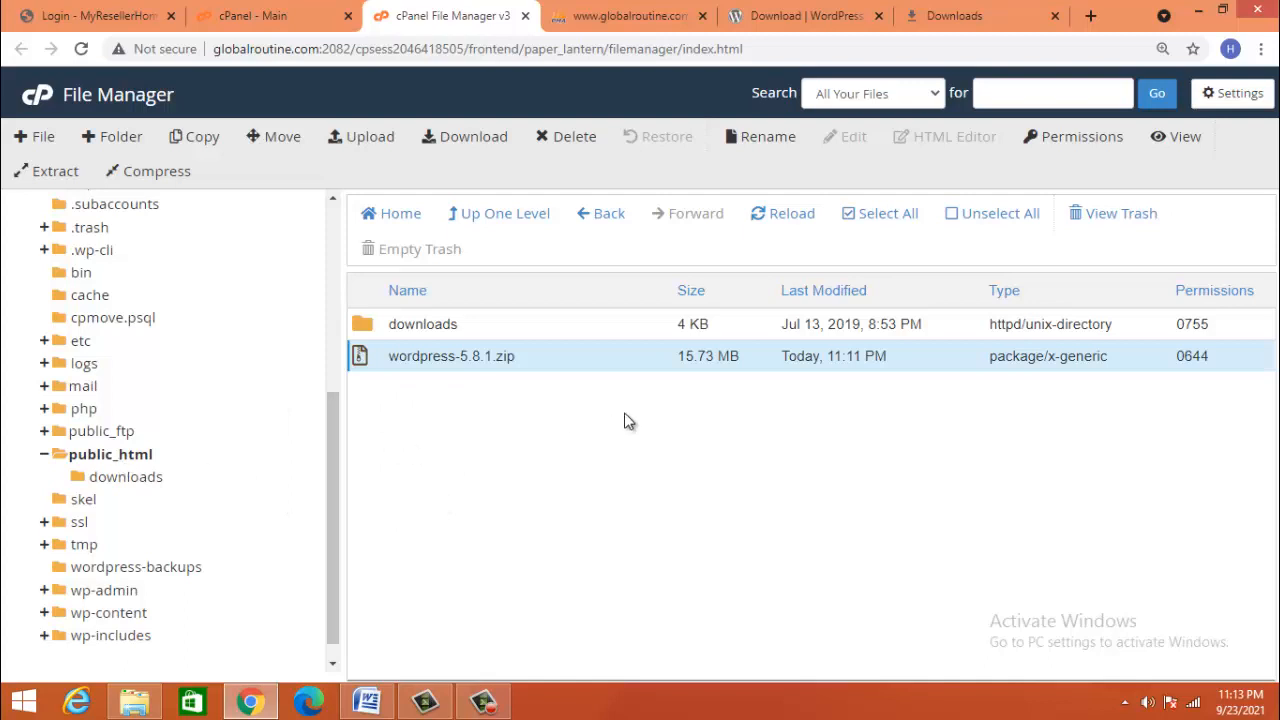
{"action": "double_click", "coordinate": [451, 366]}
{"action": "left_click", "coordinate": [457, 415]}
- Extract wordpress-5.8.1.zip into /public_html and close the extraction results
{"action": "left_click", "coordinate": [59, 170]}
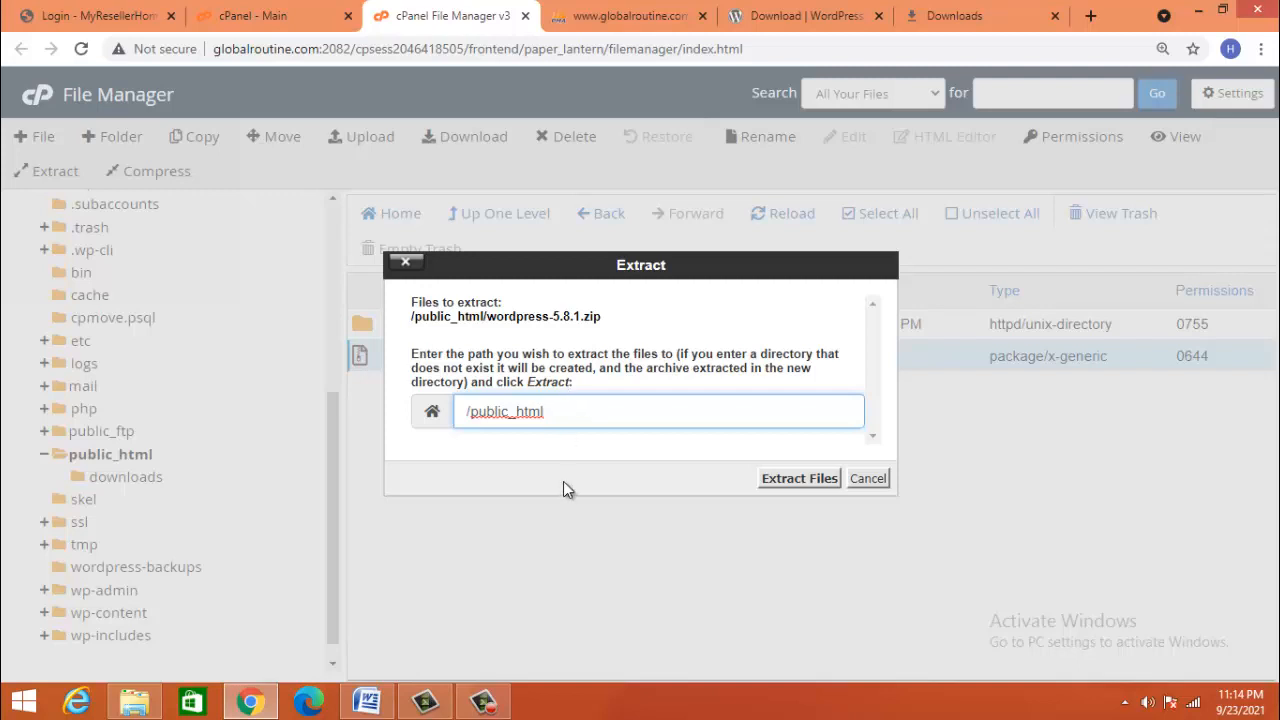
{"action": "left_click", "coordinate": [783, 479]}
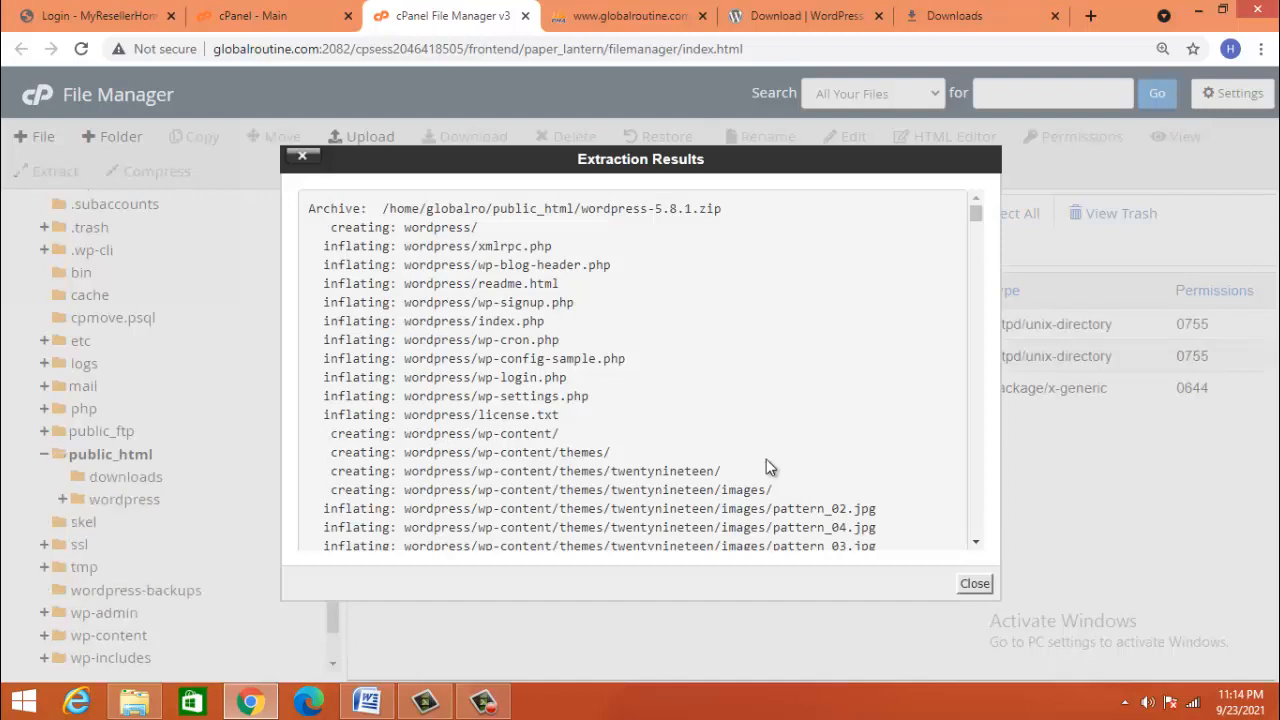
{"action": "left_click", "coordinate": [970, 582]}
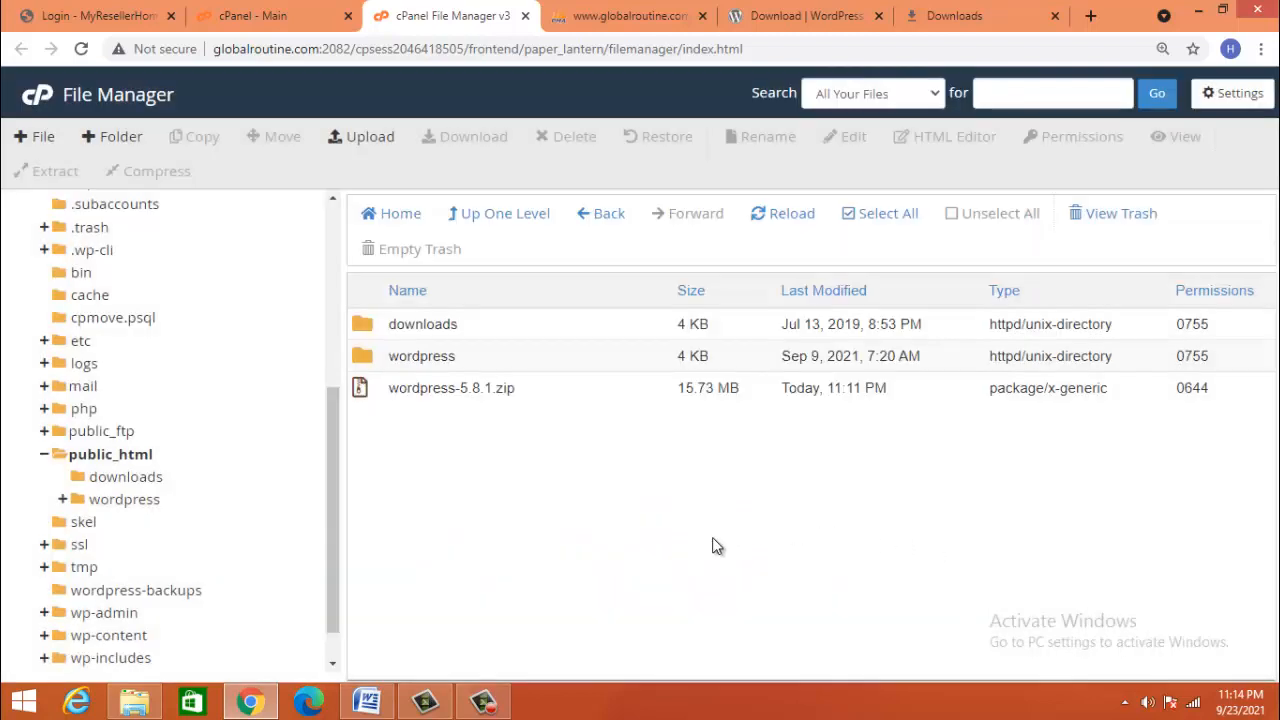
- Select all files inside the wordpress folder and move them to /public_html
{"action": "double_click", "coordinate": [457, 364]}
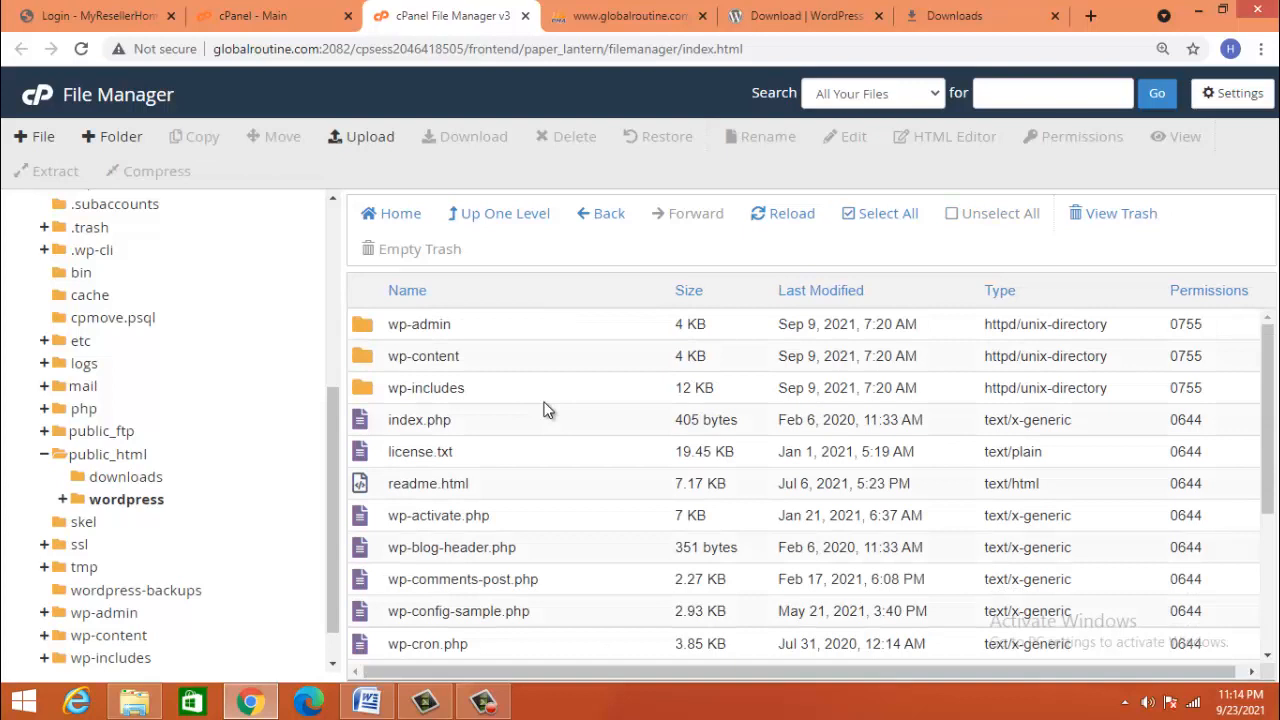
{"action": "left_click", "coordinate": [414, 337]}
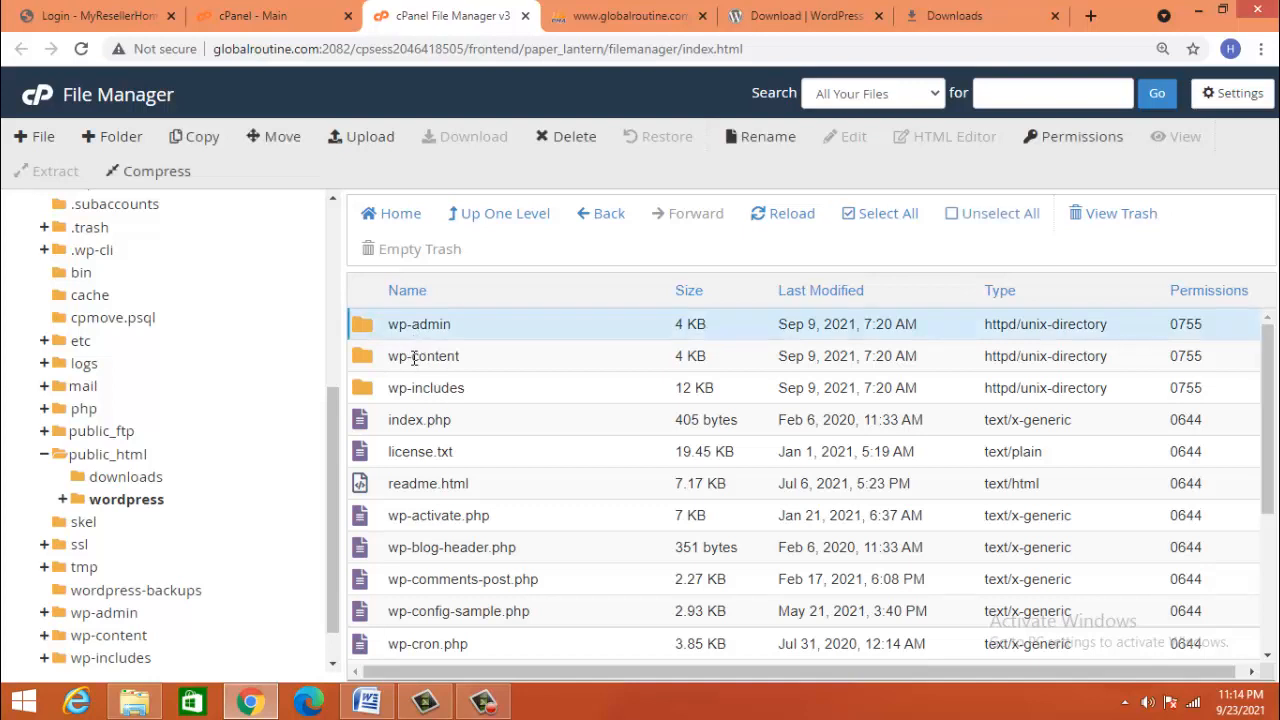
{"action": "left_click", "coordinate": [867, 224]}
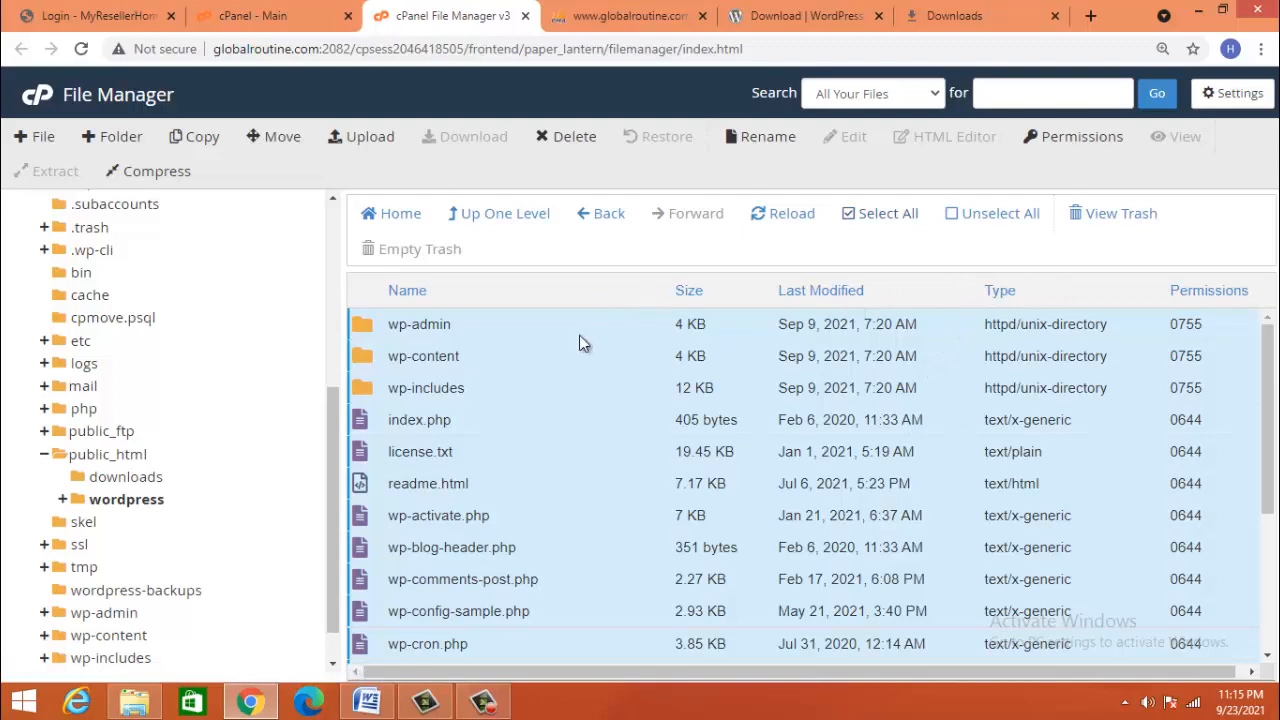
{"action": "left_click", "coordinate": [275, 137]}
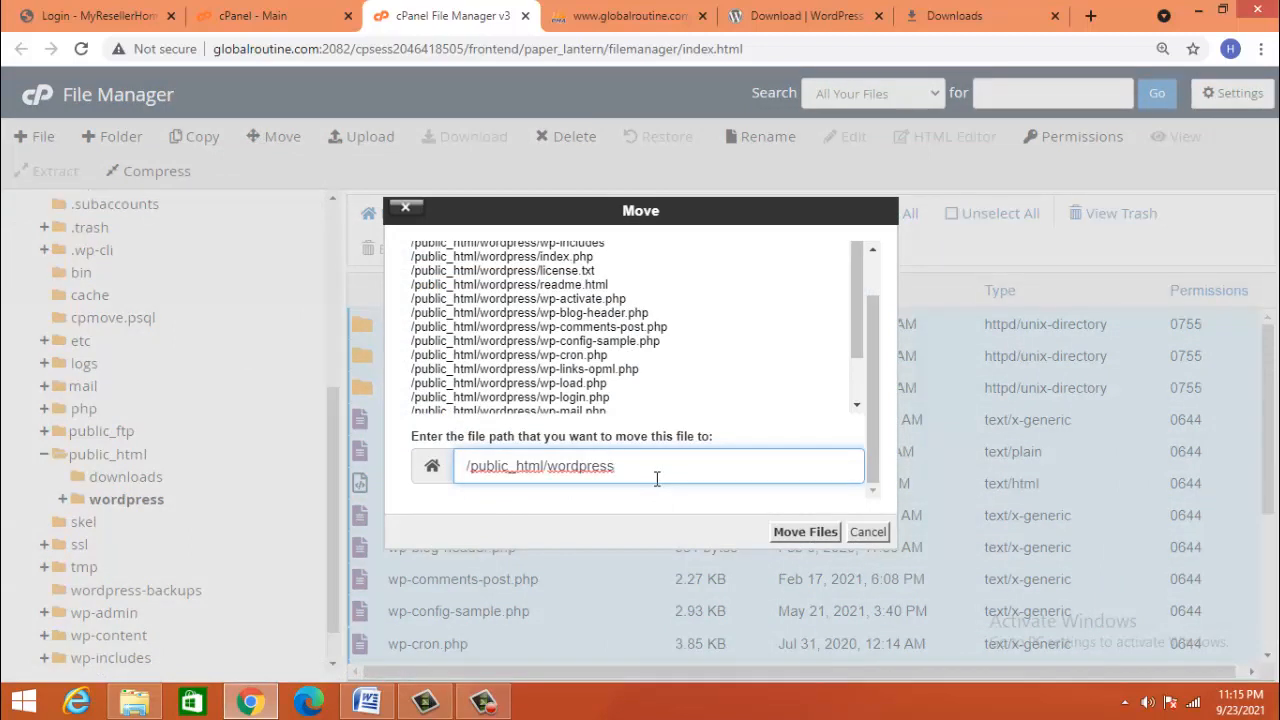
{"action": "key", "text": "BackSpace"}
{"action": "key", "text": "BackSpace"}
{"action": "key", "text": "BackSpace"}
{"action": "key", "text": "BackSpace"}
{"action": "key", "text": "BackSpace"}
{"action": "key", "text": "BackSpace"}
{"action": "key", "text": "BackSpace"}
{"action": "key", "text": "BackSpace"}
{"action": "key", "text": "BackSpace"}
{"action": "key", "text": "Return"}
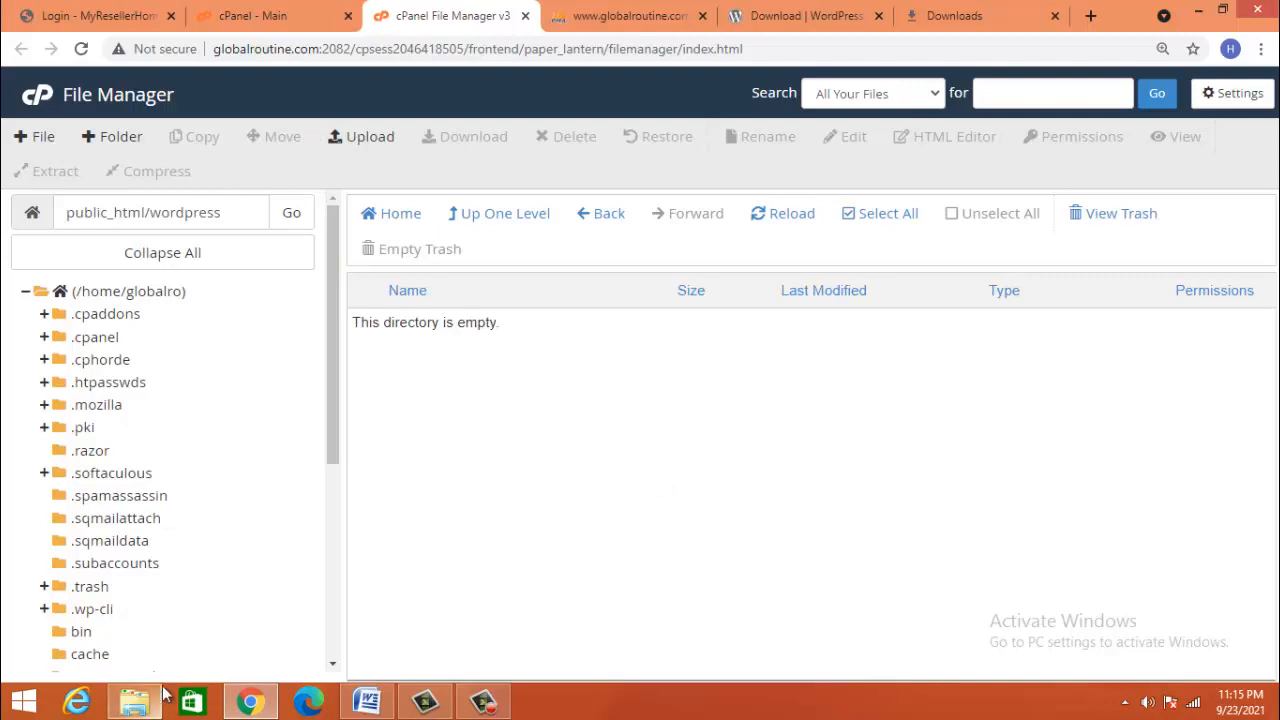
- Reopen public_html, scroll through the WordPress core files, and select wp-config-sample.php
{"action": "scroll", "coordinate": [117, 450], "scroll_direction": "down", "scroll_amount": 2}
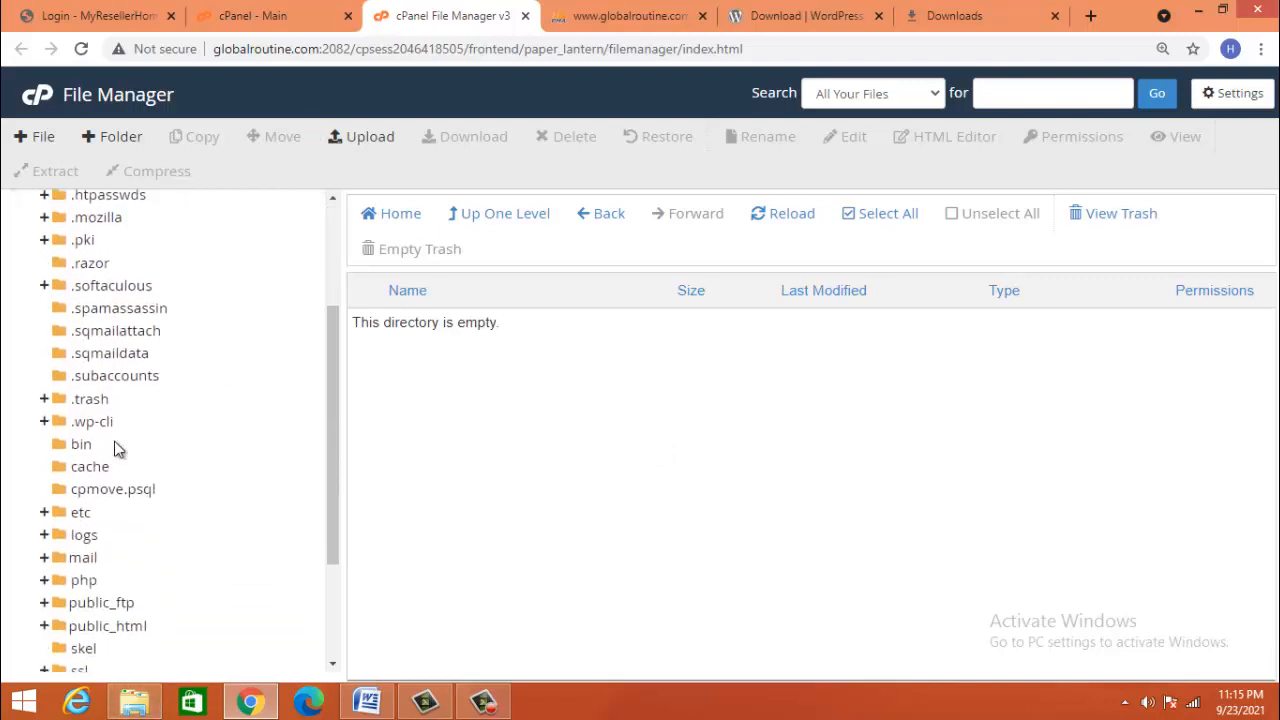
{"action": "scroll", "coordinate": [117, 450], "scroll_direction": "down", "scroll_amount": 2}
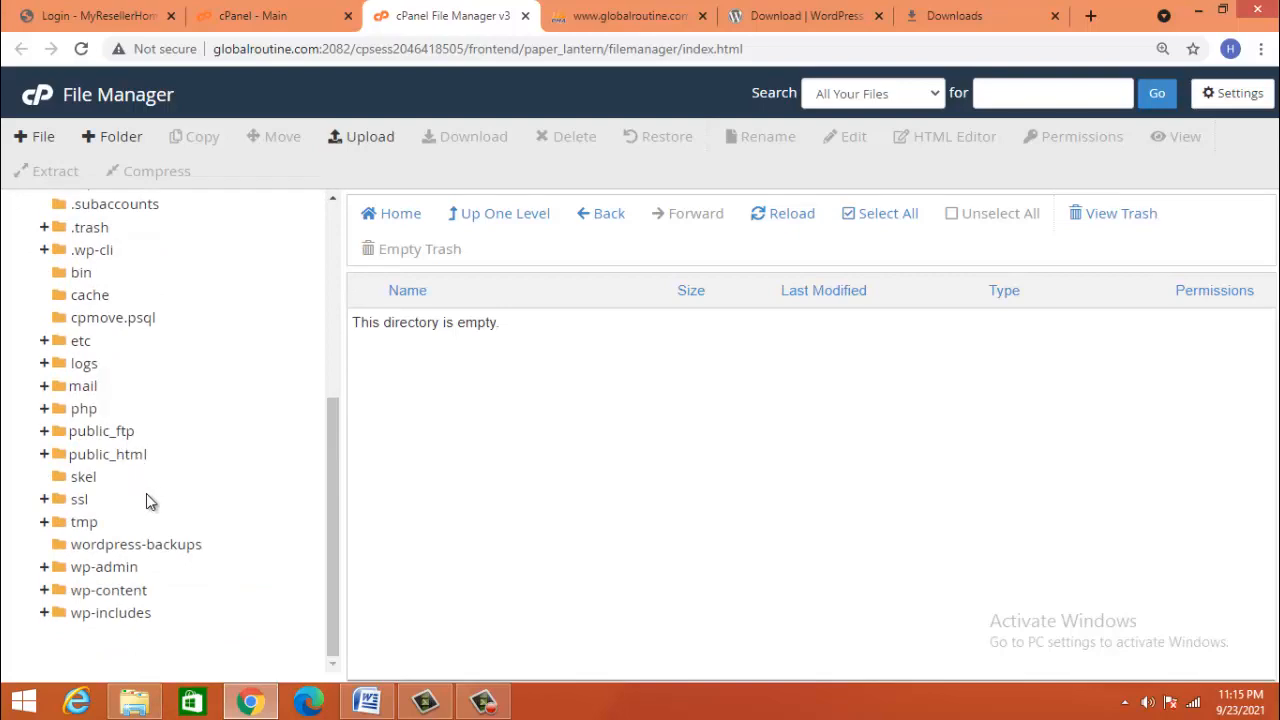
{"action": "left_click", "coordinate": [130, 456]}
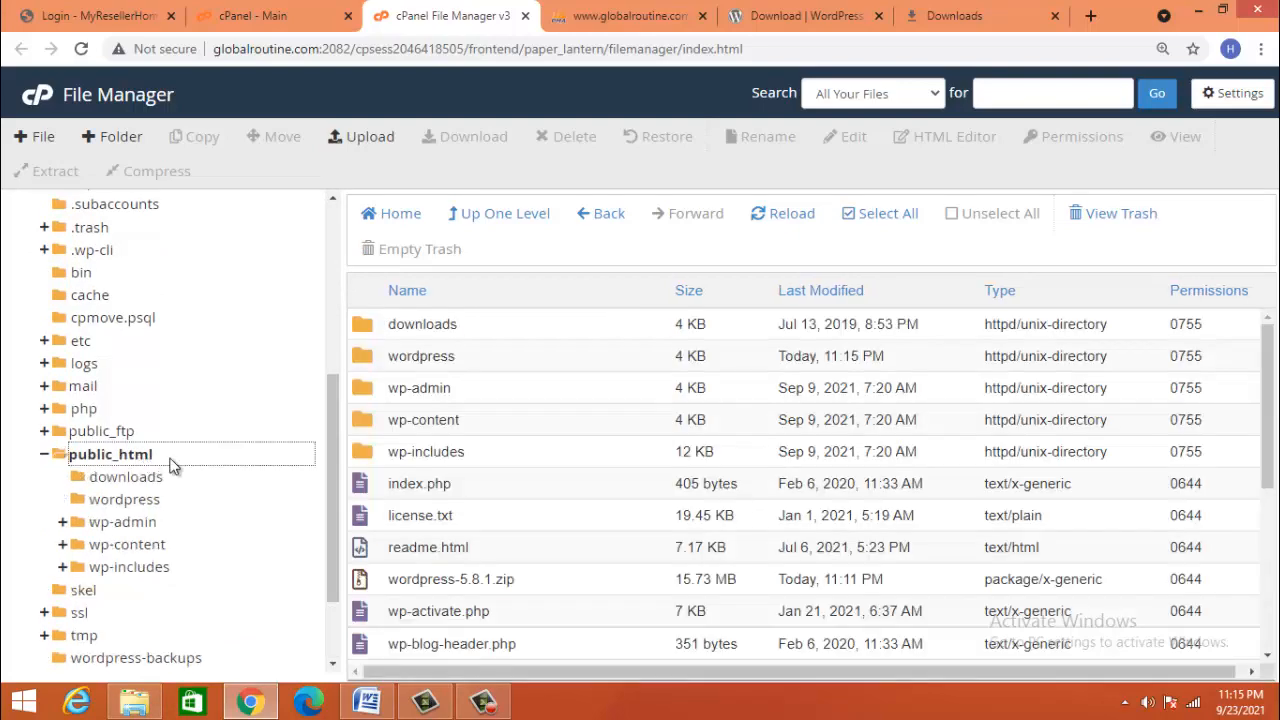
{"action": "scroll", "coordinate": [803, 496], "scroll_direction": "down", "scroll_amount": 4}
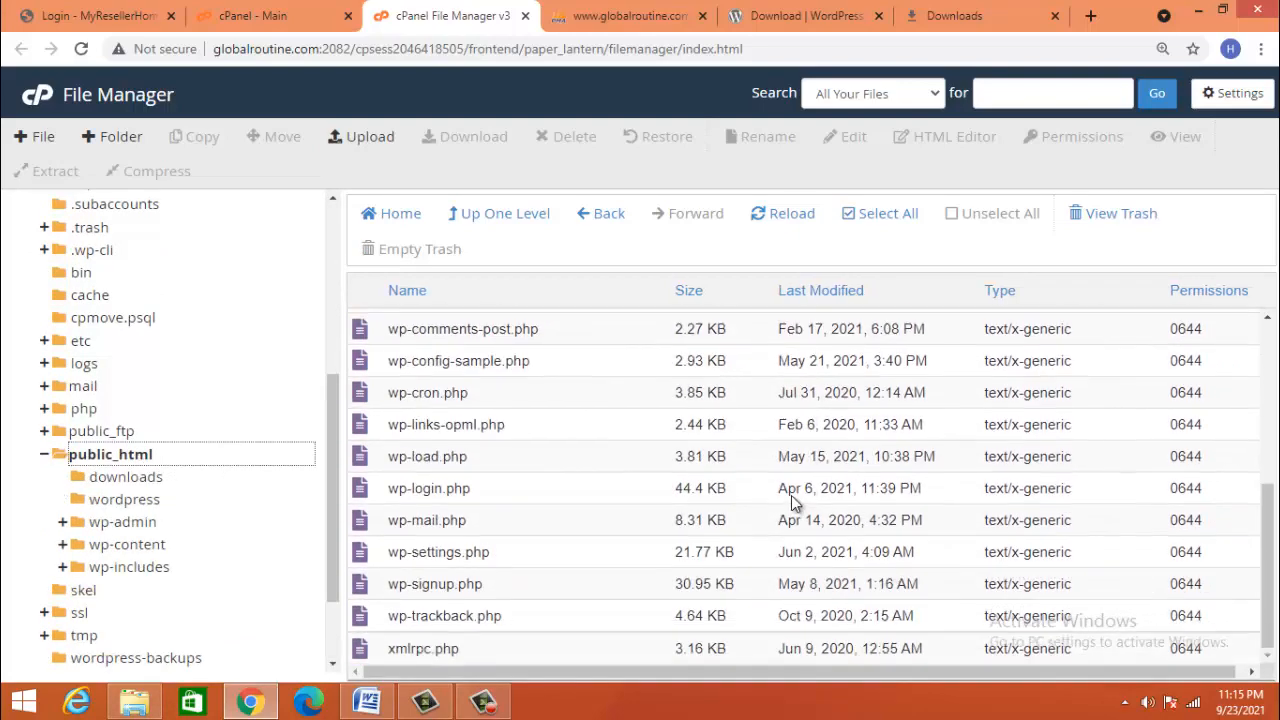
{"action": "scroll", "coordinate": [791, 495], "scroll_direction": "up", "scroll_amount": 5}
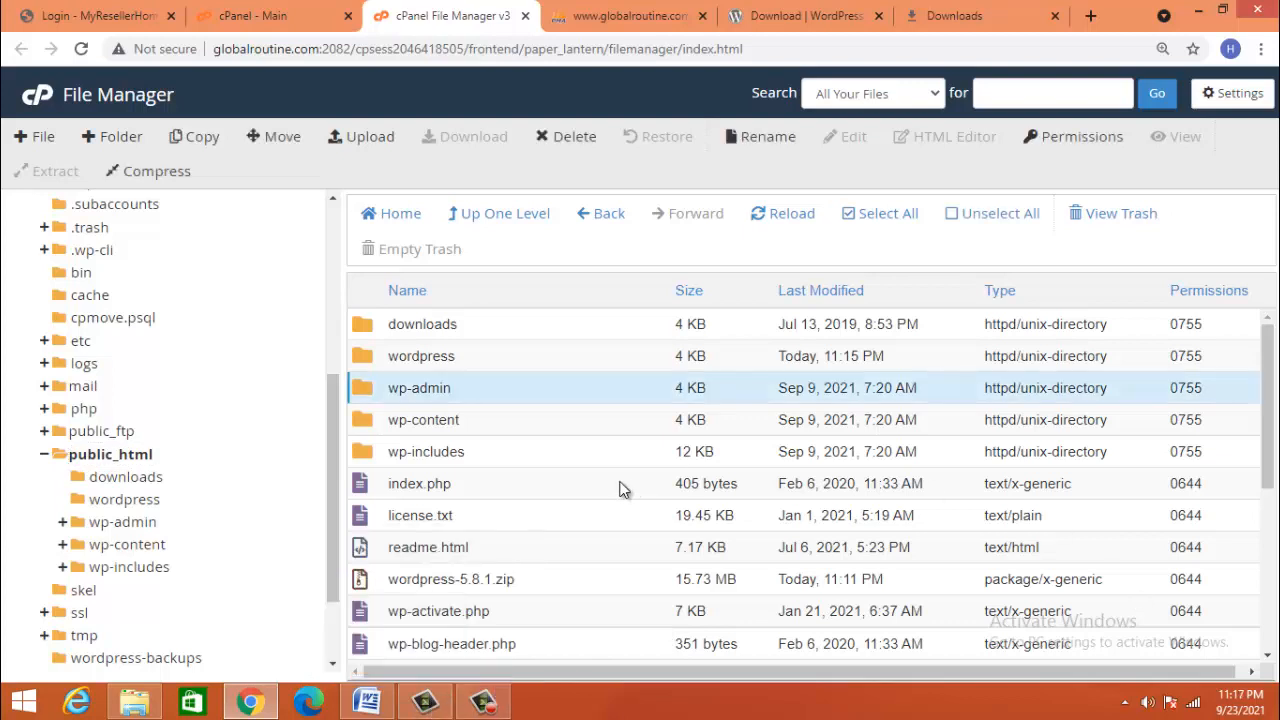
{"action": "scroll", "coordinate": [620, 488], "scroll_direction": "down", "scroll_amount": 2}
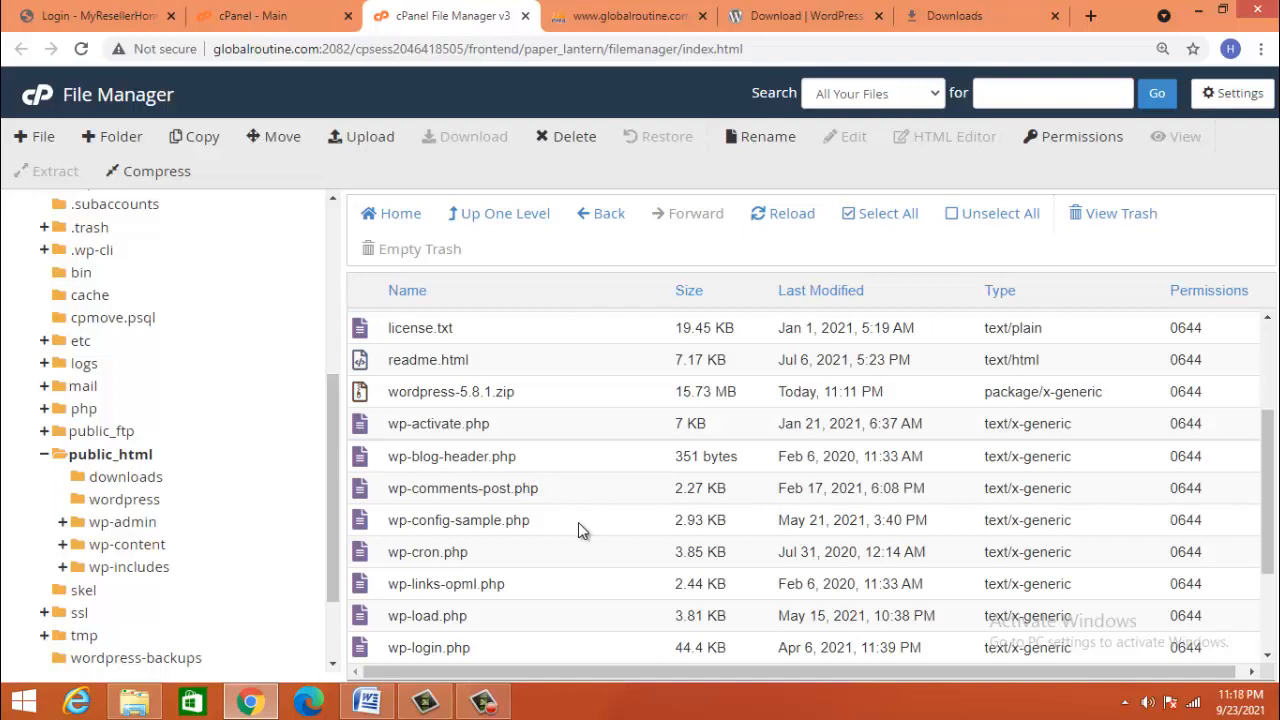
{"action": "scroll", "coordinate": [480, 500], "scroll_direction": "down", "scroll_amount": 1}
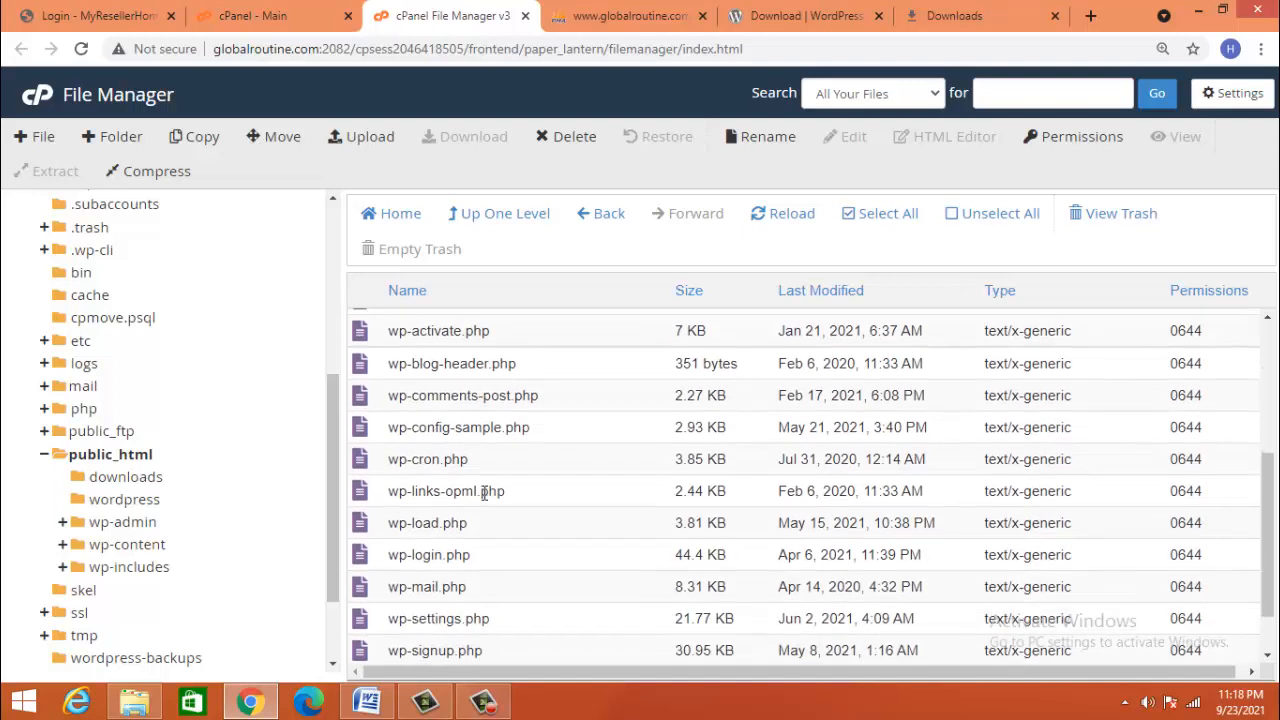
{"action": "scroll", "coordinate": [492, 455], "scroll_direction": "down", "scroll_amount": 1}
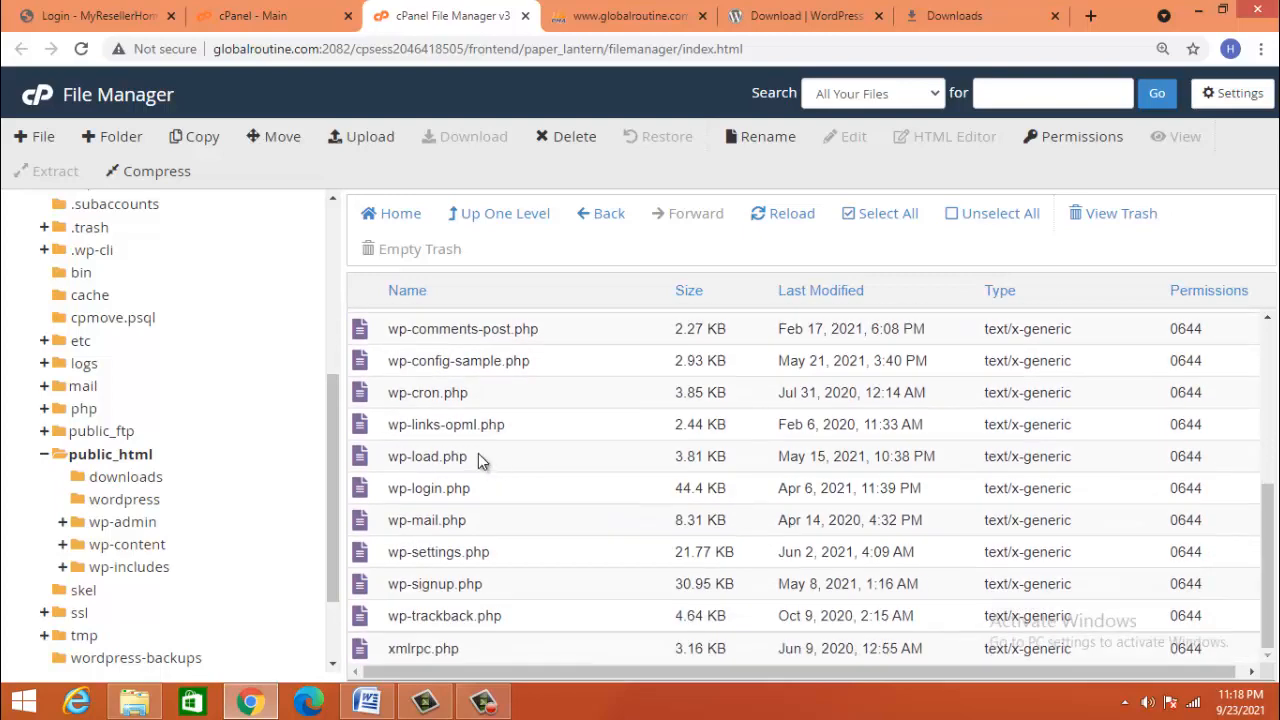
{"action": "scroll", "coordinate": [480, 460], "scroll_direction": "up", "scroll_amount": 1}
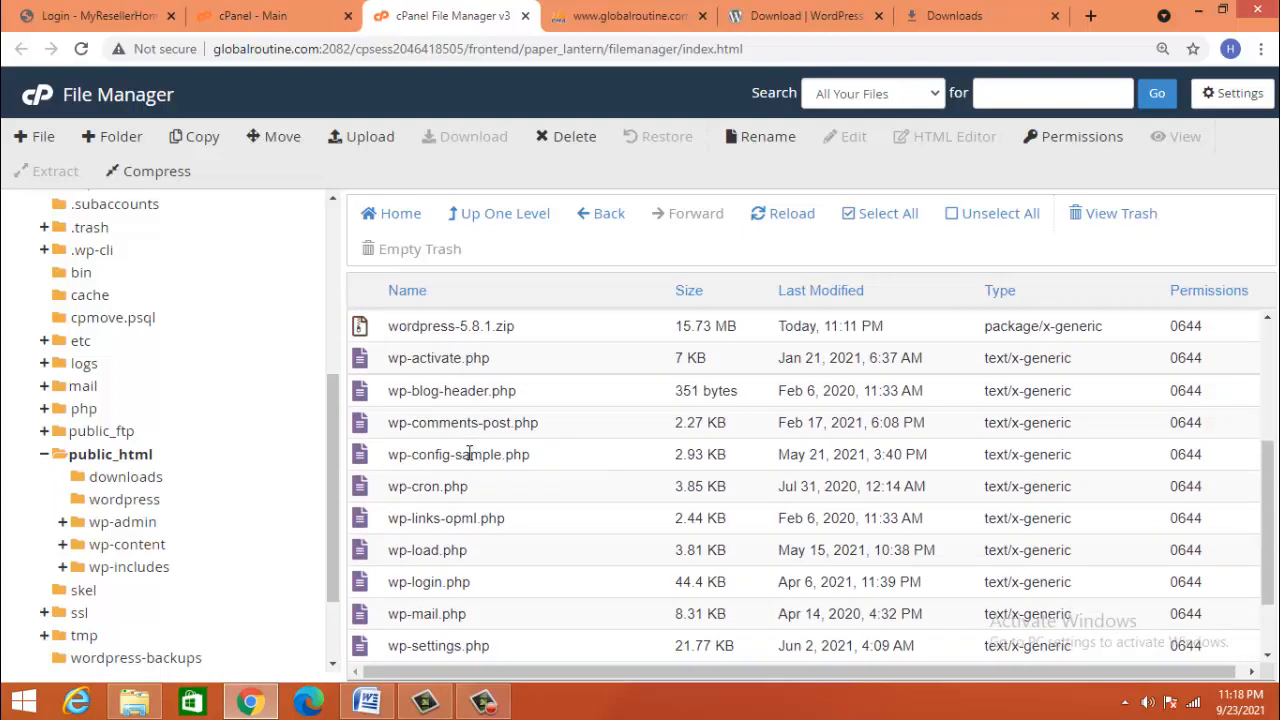
{"action": "left_click", "coordinate": [470, 454]}
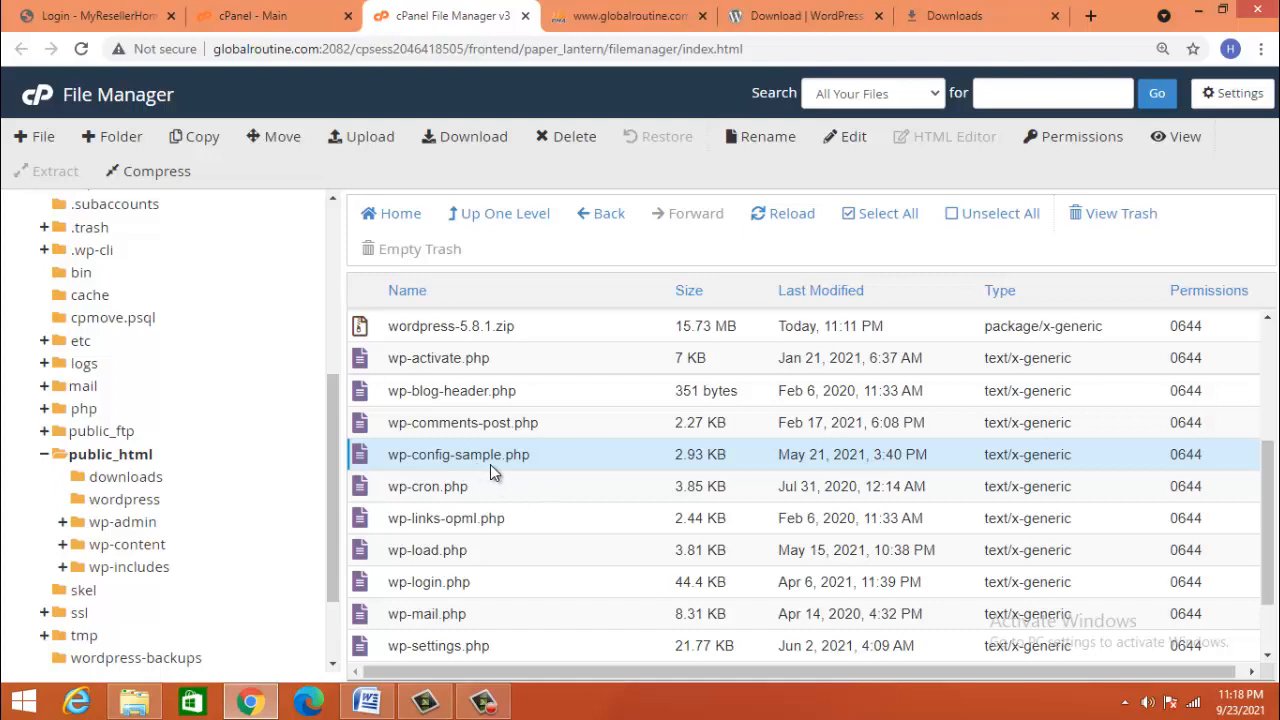
- Edit wp-config-sample.php in the code editor, showing its DB_NAME, DB_USER and DB_PASSWORD lines
{"action": "left_click", "coordinate": [852, 137]}
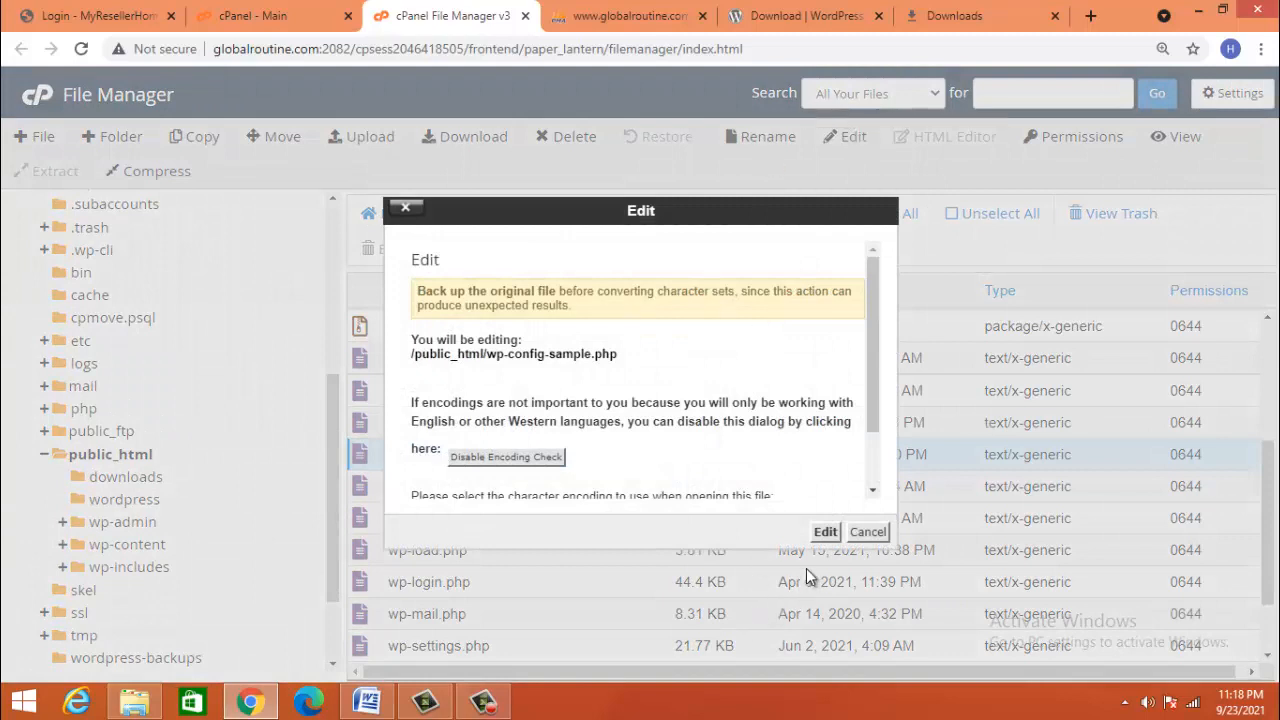
{"action": "left_click", "coordinate": [824, 533]}
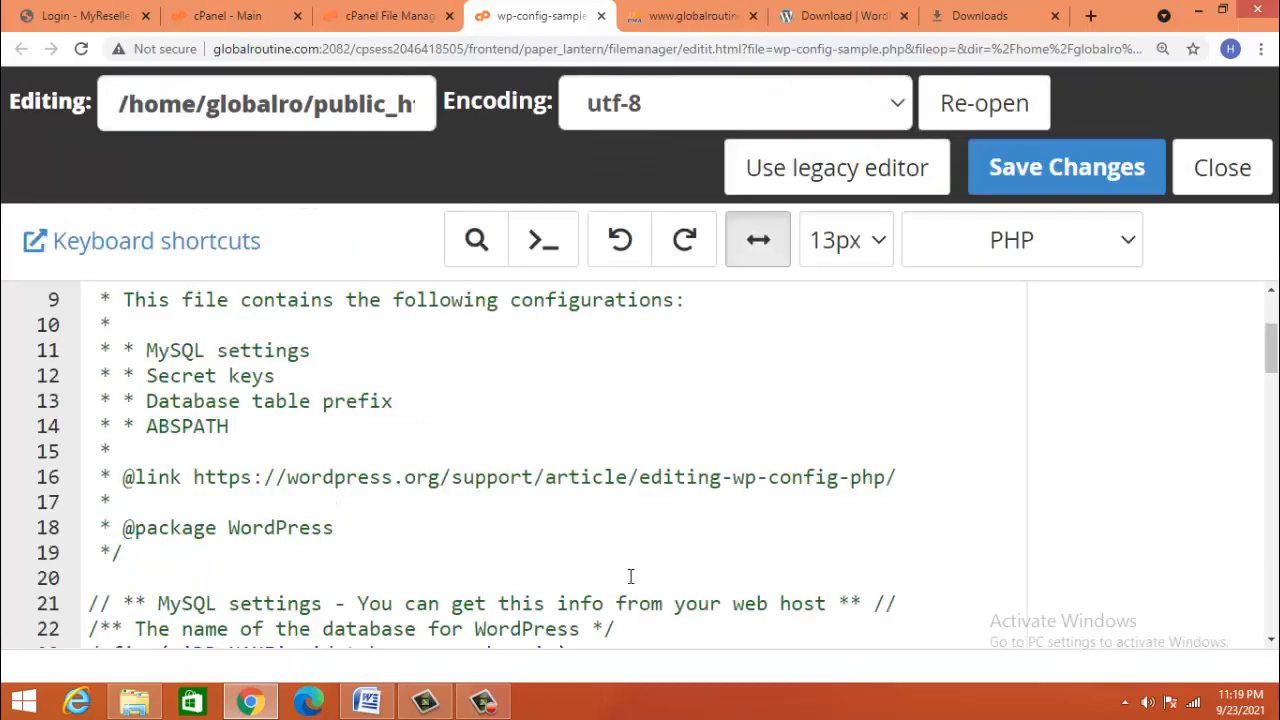
{"action": "scroll", "coordinate": [631, 576], "scroll_direction": "down", "scroll_amount": 2}
{"action": "scroll", "coordinate": [631, 576], "scroll_direction": "down", "scroll_amount": 1}
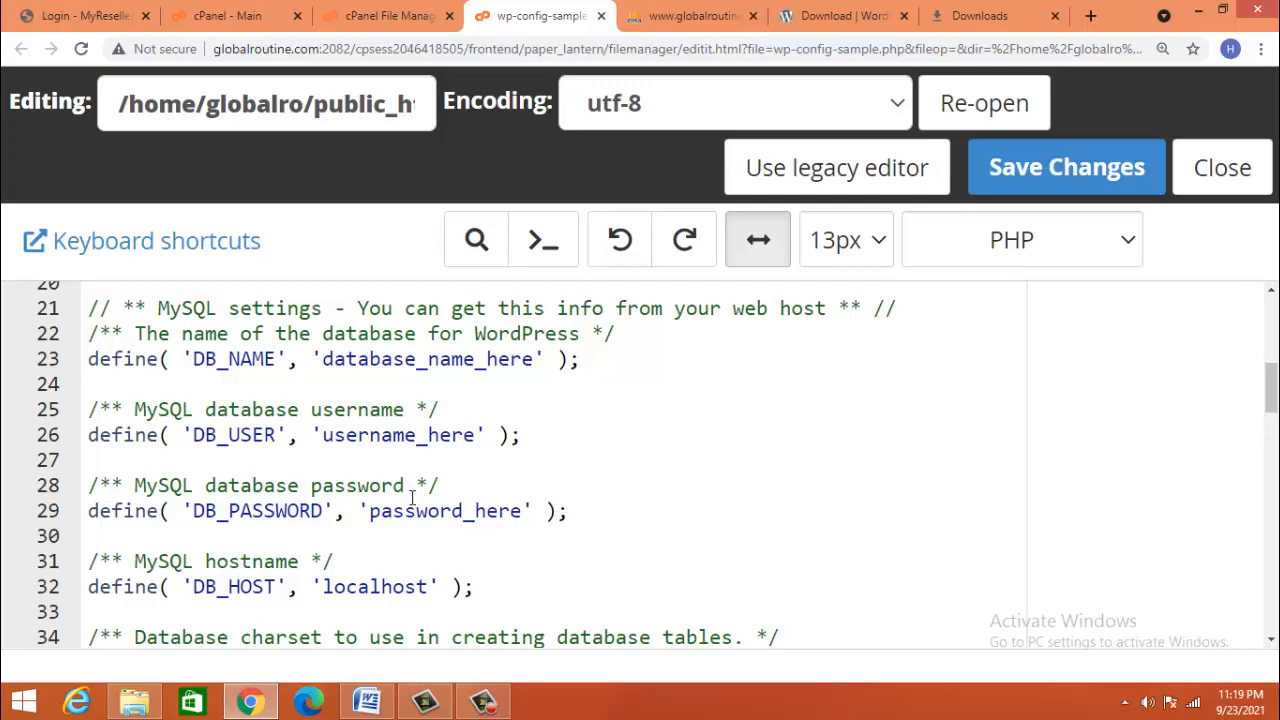
{"action": "scroll", "coordinate": [412, 497], "scroll_direction": "down", "scroll_amount": 1}
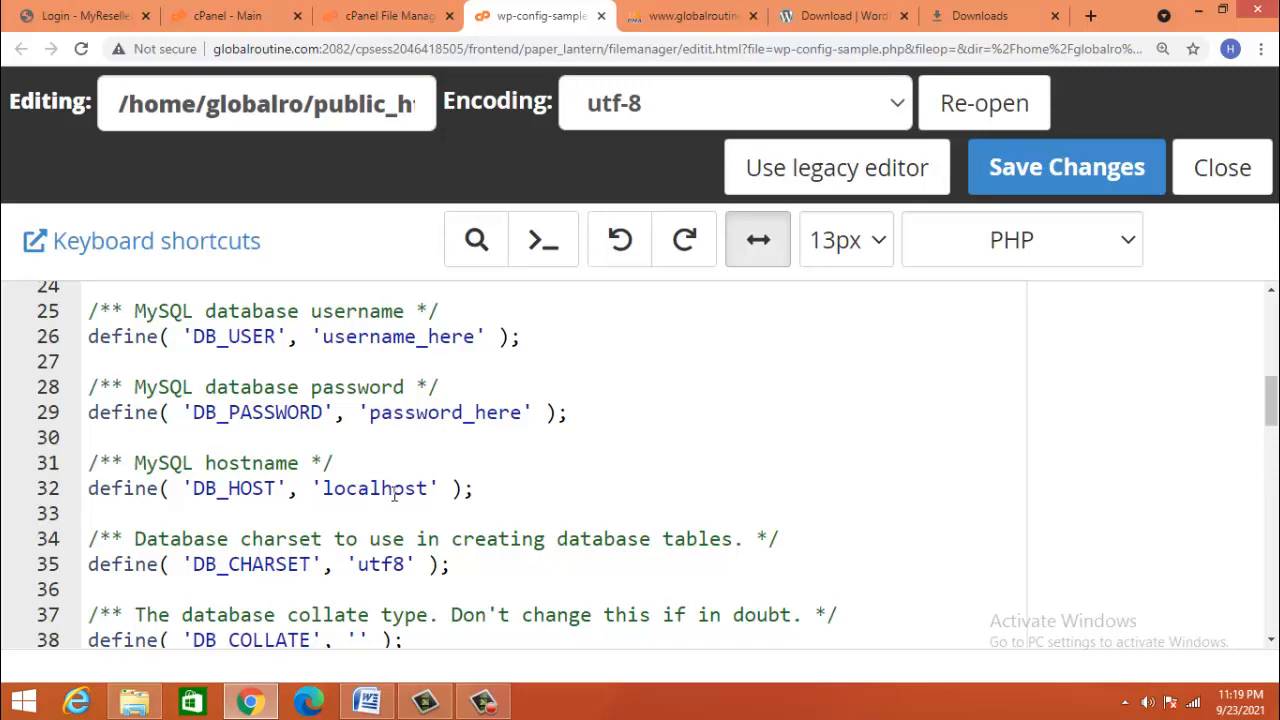
{"action": "scroll", "coordinate": [466, 516], "scroll_direction": "up", "scroll_amount": 2}
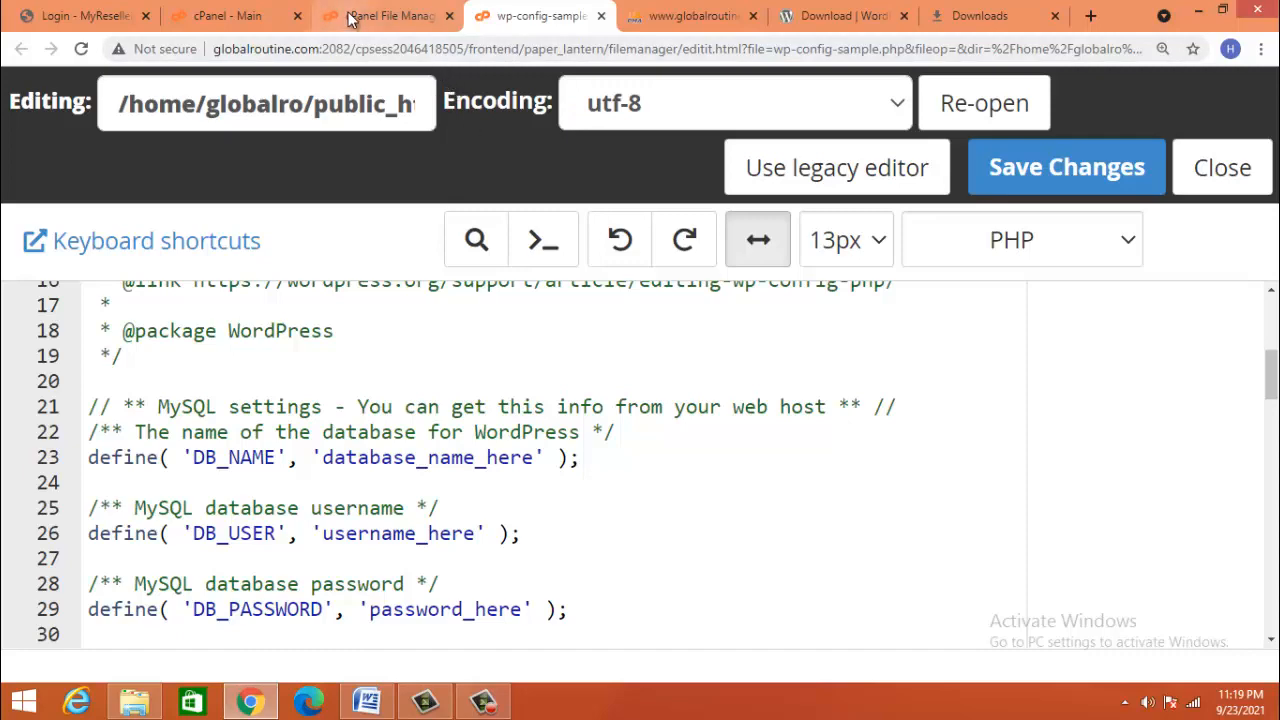
- Switch to the cPanel - Main tab and scroll to phpMyAdmin, MySQL Databases and MySQL Database Wizard
{"action": "left_click", "coordinate": [390, 16]}
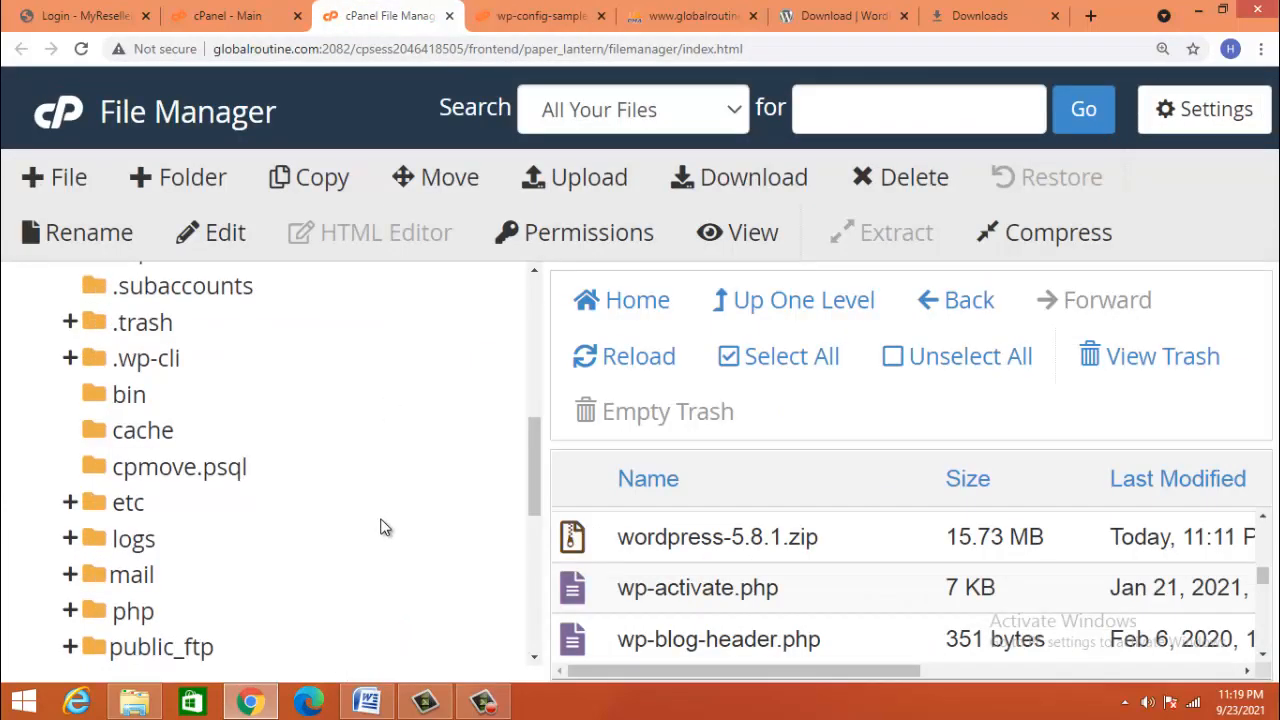
{"action": "scroll", "coordinate": [383, 520], "scroll_direction": "down", "scroll_amount": 1}
{"action": "scroll", "coordinate": [384, 528], "scroll_direction": "down", "scroll_amount": 1}
{"action": "scroll", "coordinate": [380, 530], "scroll_direction": "up", "scroll_amount": 5}
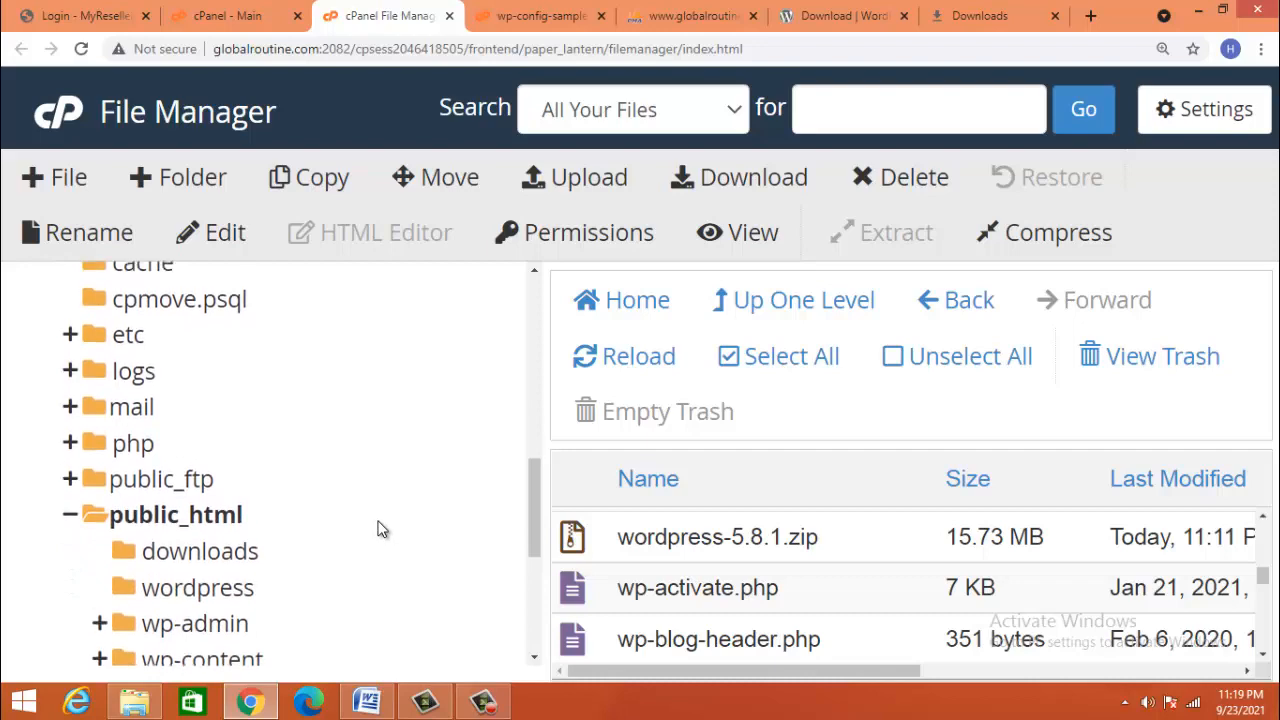
{"action": "left_click", "coordinate": [203, 17]}
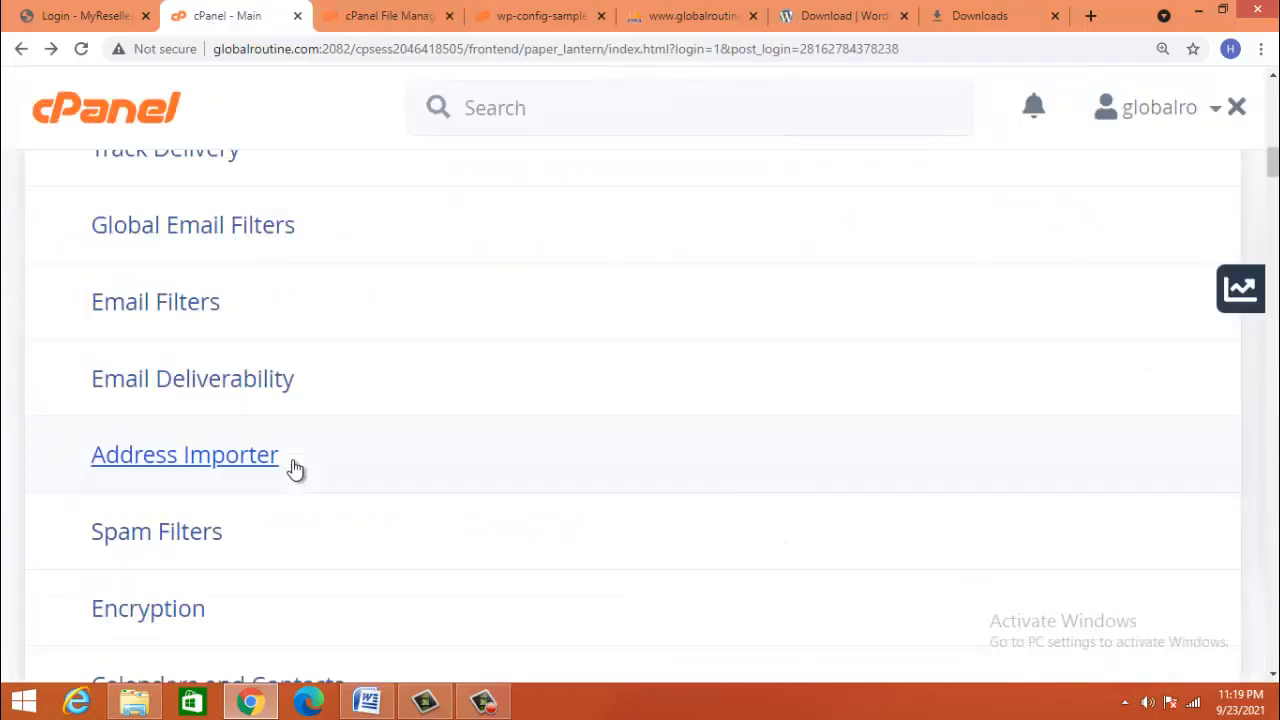
{"action": "scroll", "coordinate": [295, 470], "scroll_direction": "down", "scroll_amount": 6}
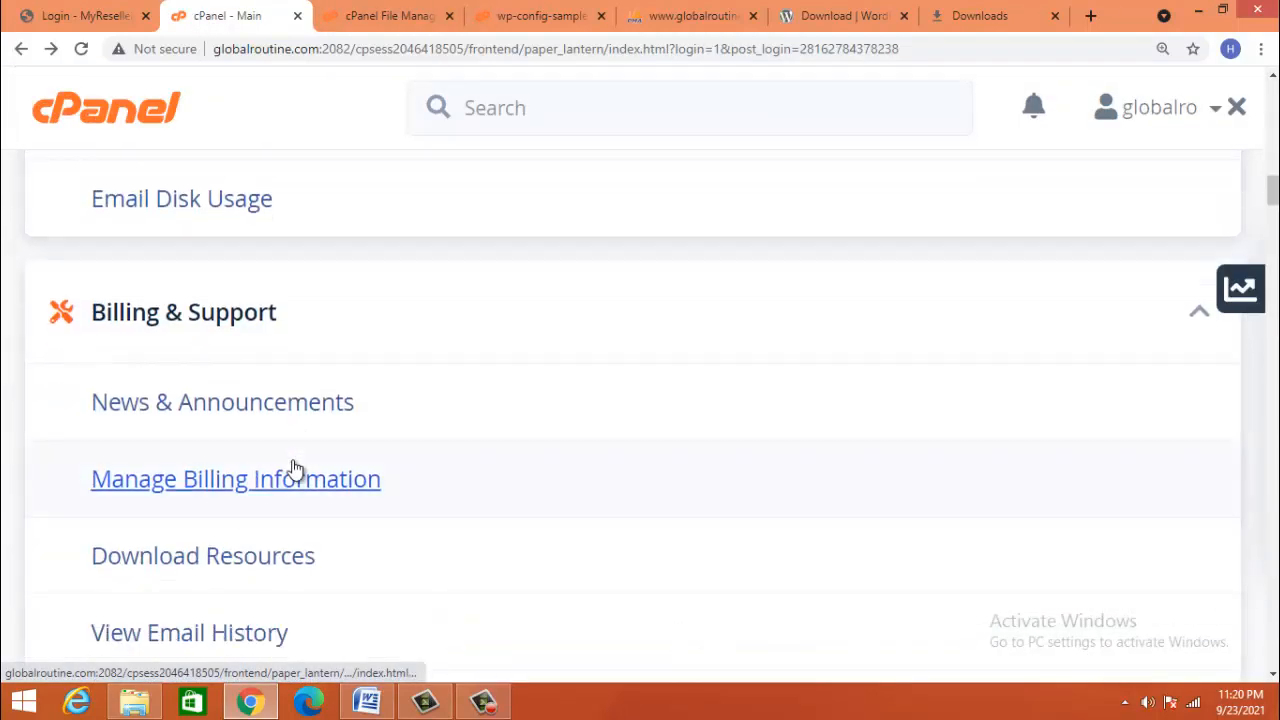
{"action": "scroll", "coordinate": [295, 470], "scroll_direction": "down", "scroll_amount": 2}
{"action": "scroll", "coordinate": [295, 470], "scroll_direction": "up", "scroll_amount": 5}
{"action": "scroll", "coordinate": [295, 470], "scroll_direction": "up", "scroll_amount": 10}
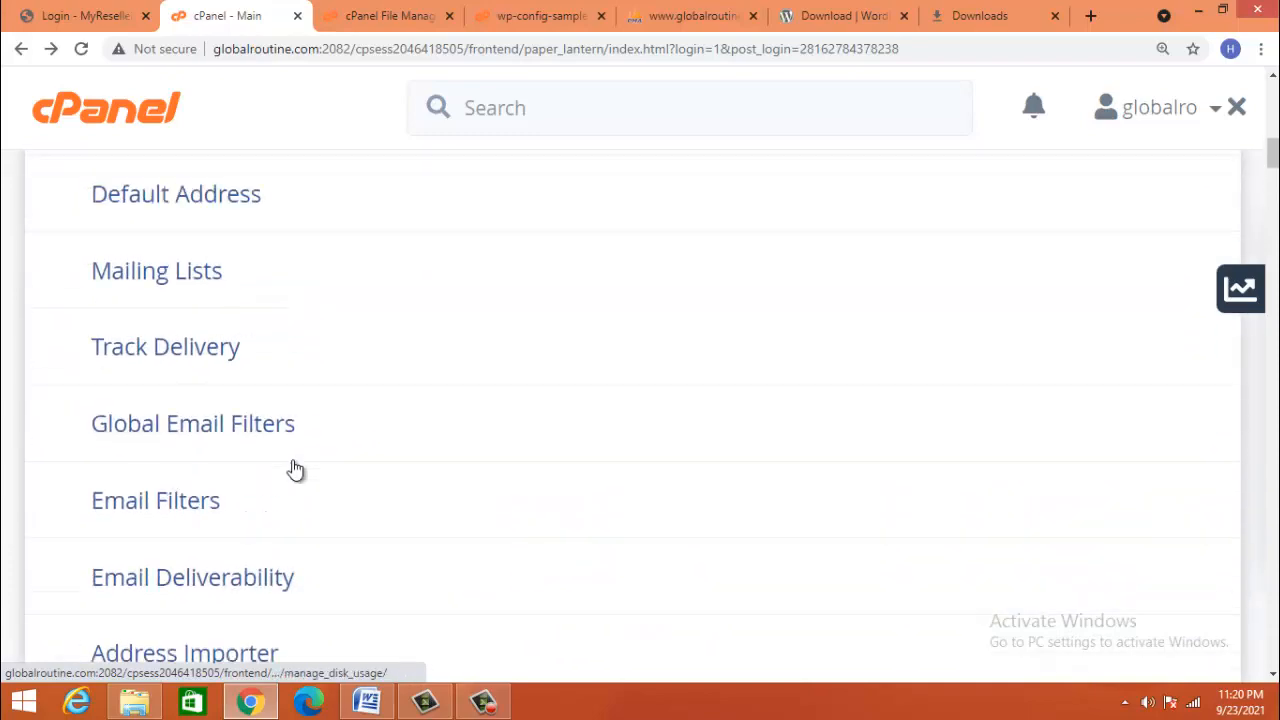
{"action": "scroll", "coordinate": [293, 459], "scroll_direction": "down", "scroll_amount": 4}
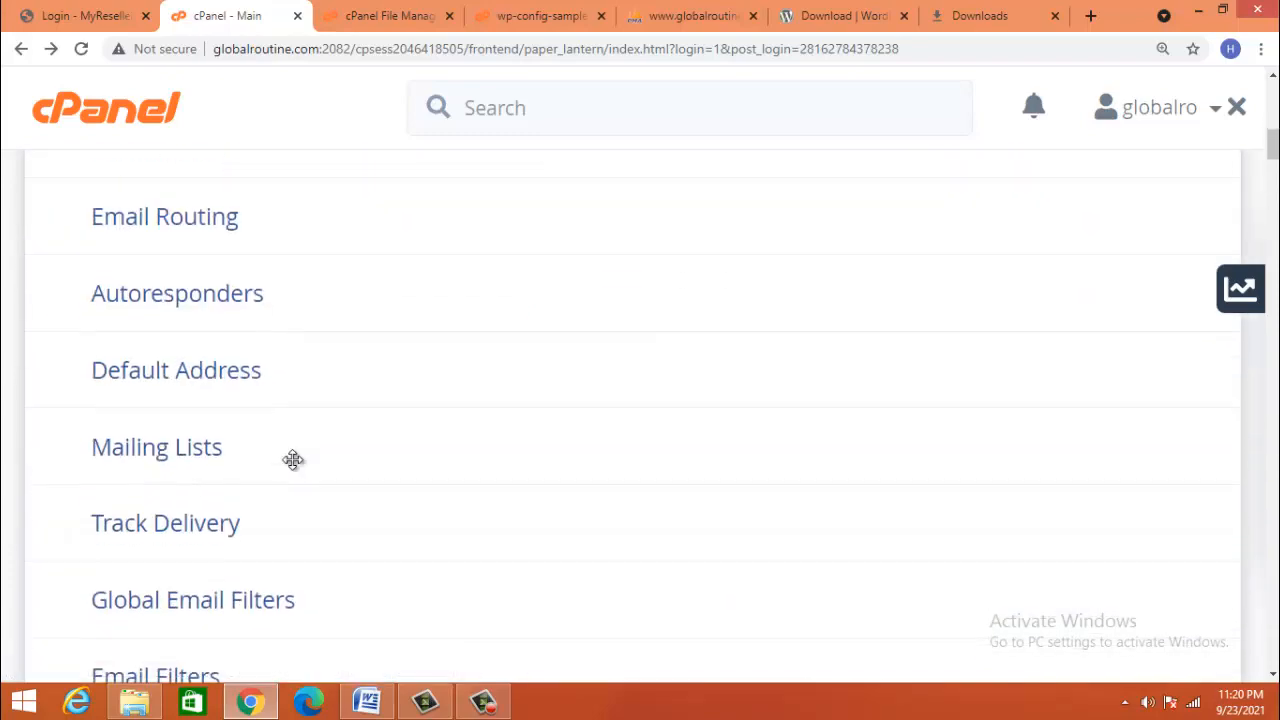
{"action": "scroll", "coordinate": [293, 459], "scroll_direction": "up", "scroll_amount": 7}
{"action": "scroll", "coordinate": [295, 467], "scroll_direction": "down", "scroll_amount": 8}
{"action": "scroll", "coordinate": [295, 467], "scroll_direction": "down", "scroll_amount": 14}
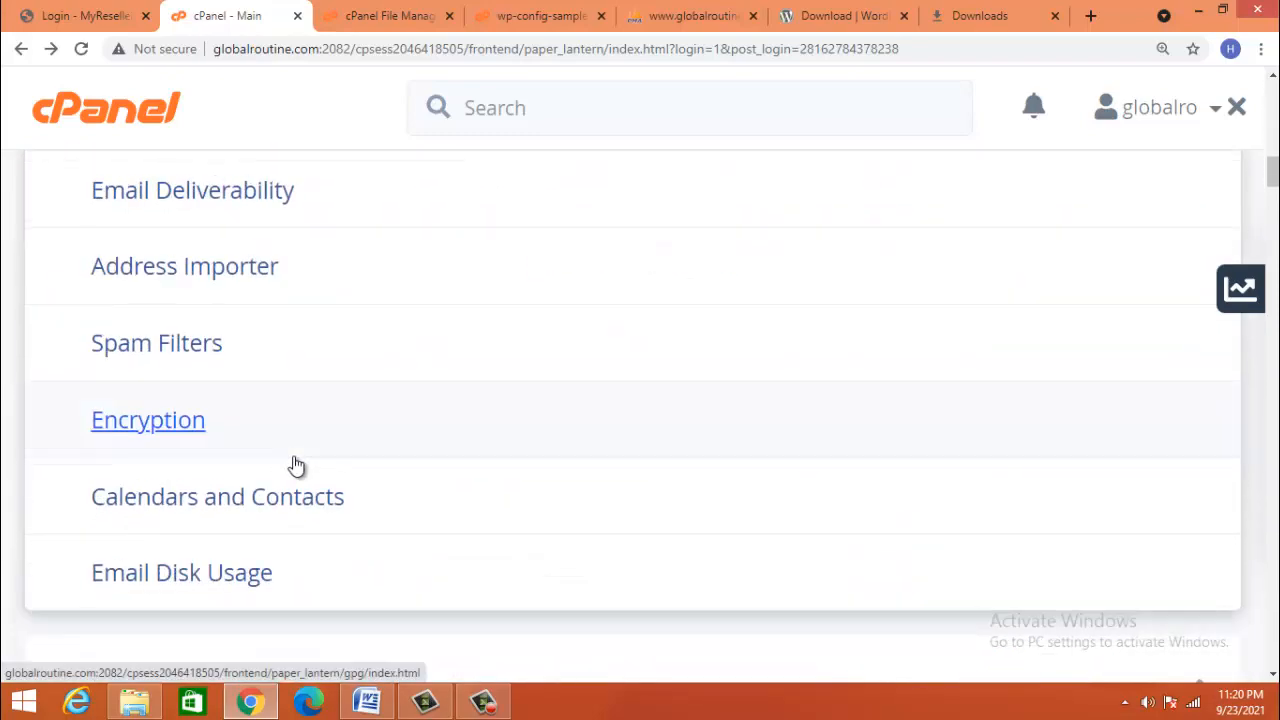
{"action": "scroll", "coordinate": [295, 467], "scroll_direction": "down", "scroll_amount": 8}
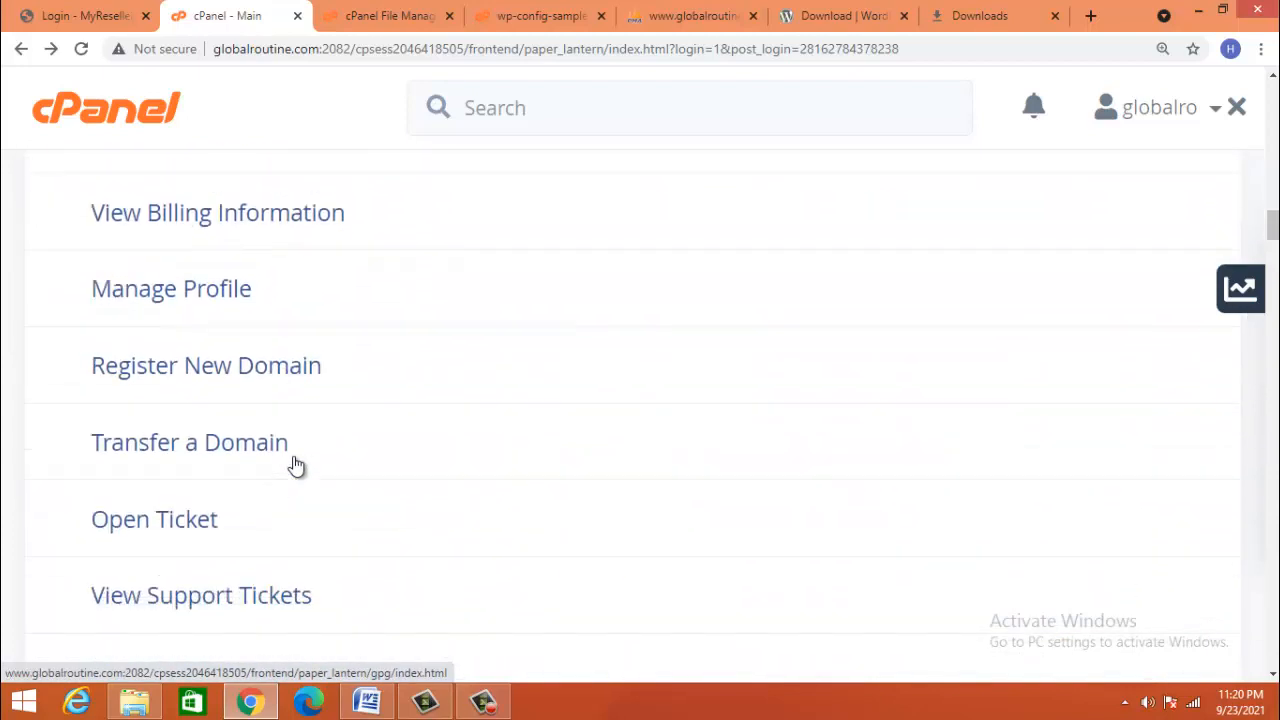
{"action": "scroll", "coordinate": [295, 466], "scroll_direction": "down", "scroll_amount": 8}
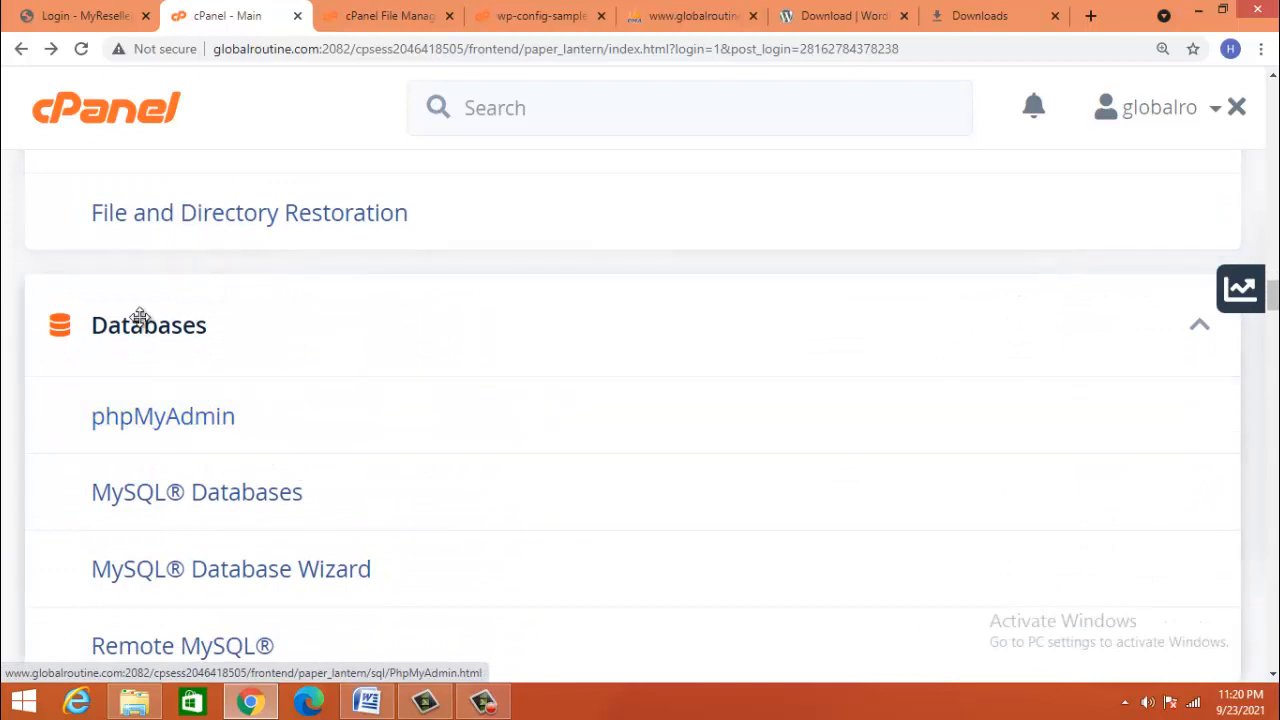
{"action": "scroll", "coordinate": [214, 464], "scroll_direction": "down", "scroll_amount": 2}
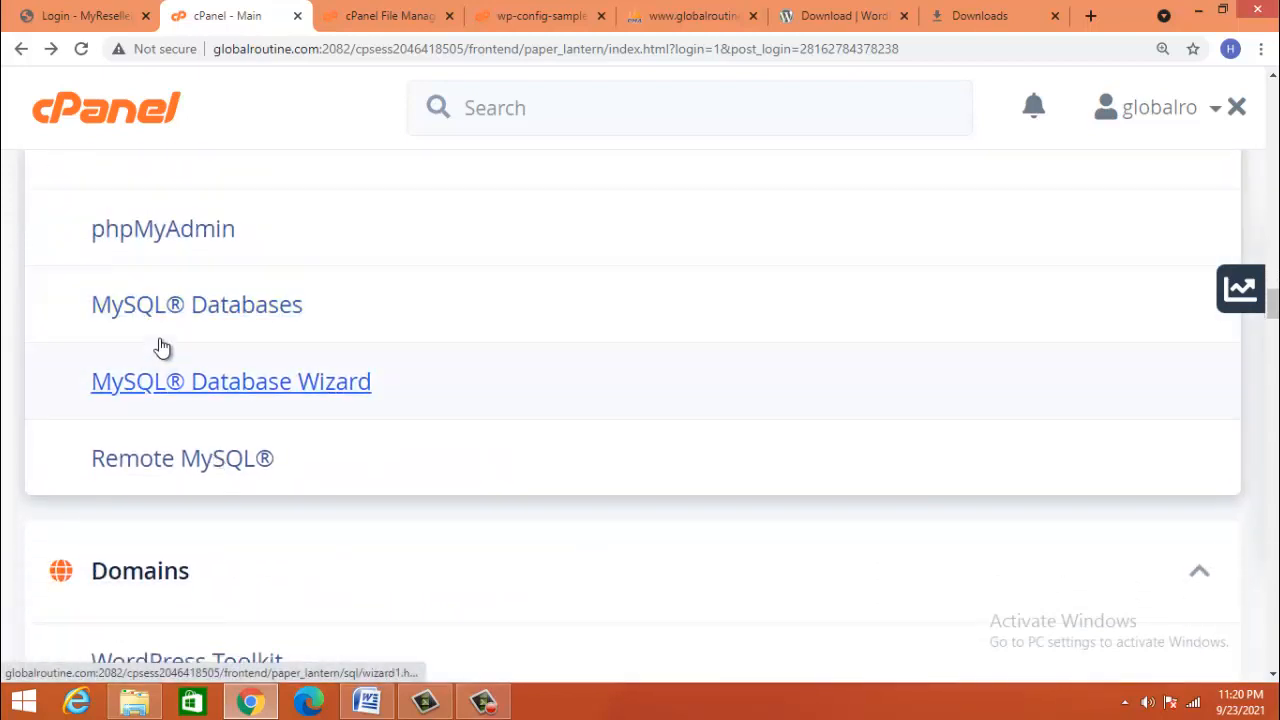
- Find the privileged database user under Current Users in MySQL Databases and copy its name
{"action": "left_click", "coordinate": [220, 315]}
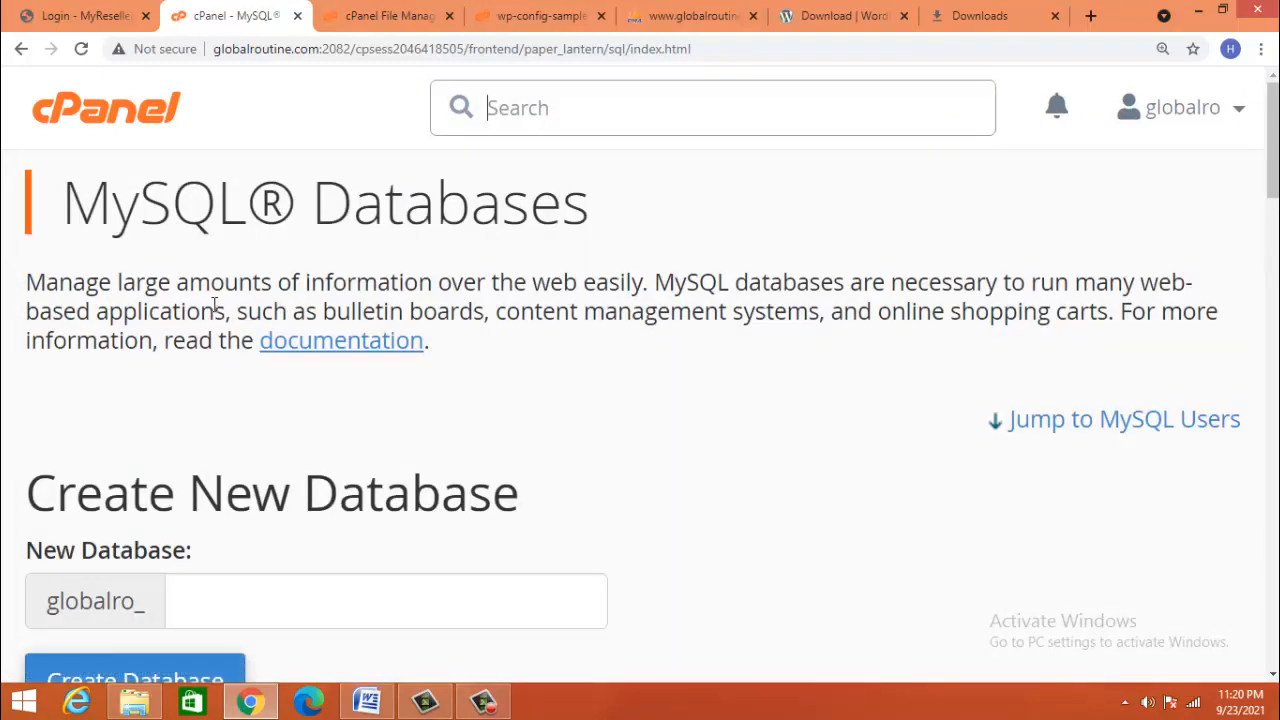
{"action": "scroll", "coordinate": [220, 330], "scroll_direction": "down", "scroll_amount": 3}
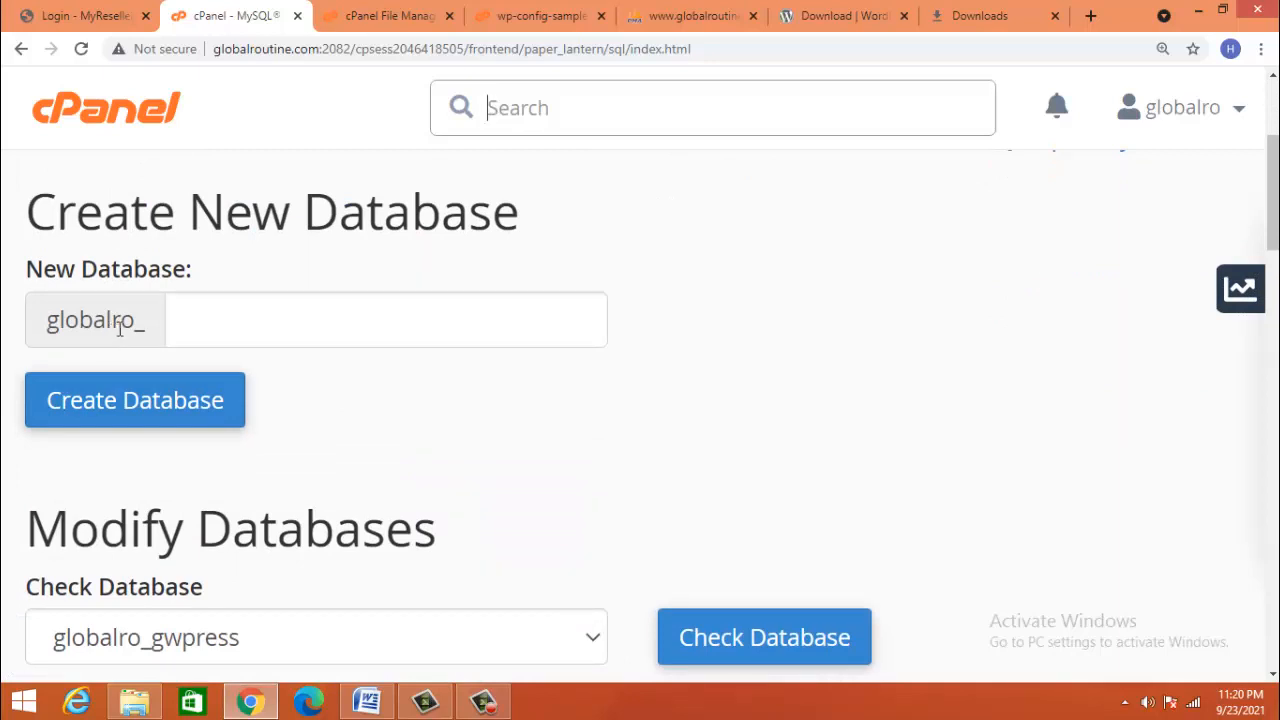
{"action": "scroll", "coordinate": [197, 505], "scroll_direction": "down", "scroll_amount": 2}
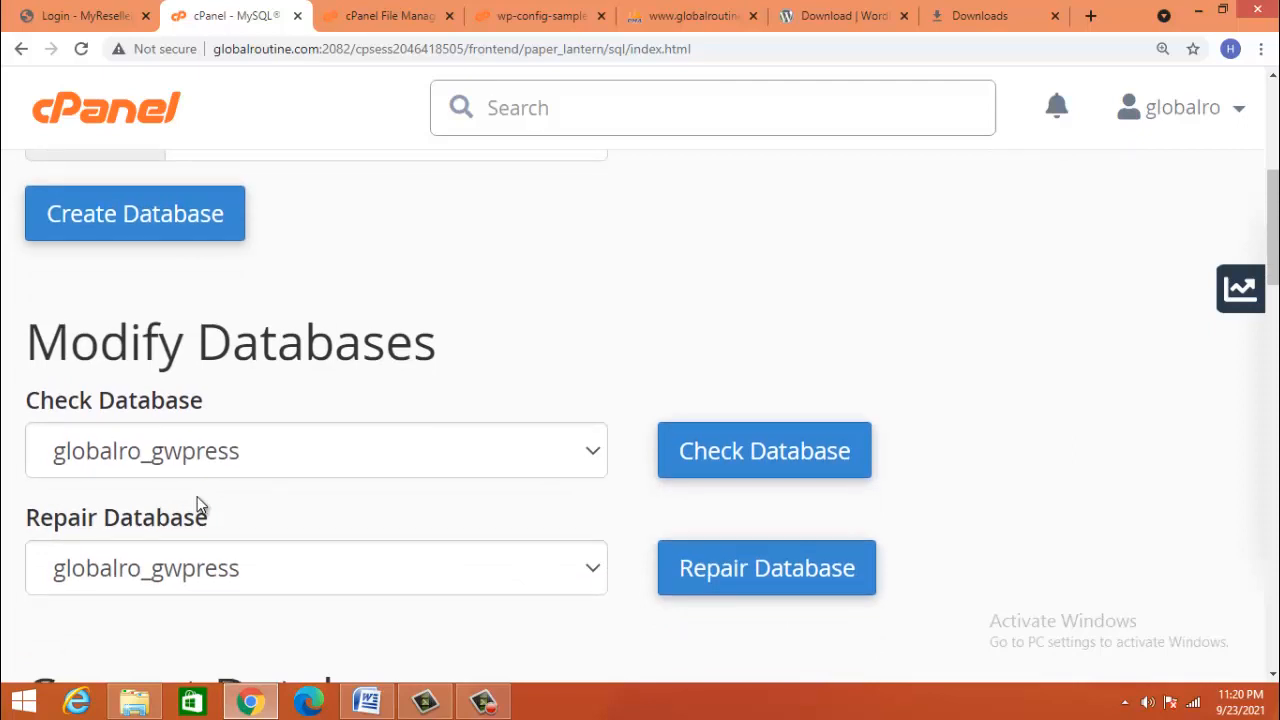
{"action": "scroll", "coordinate": [197, 496], "scroll_direction": "up", "scroll_amount": 2}
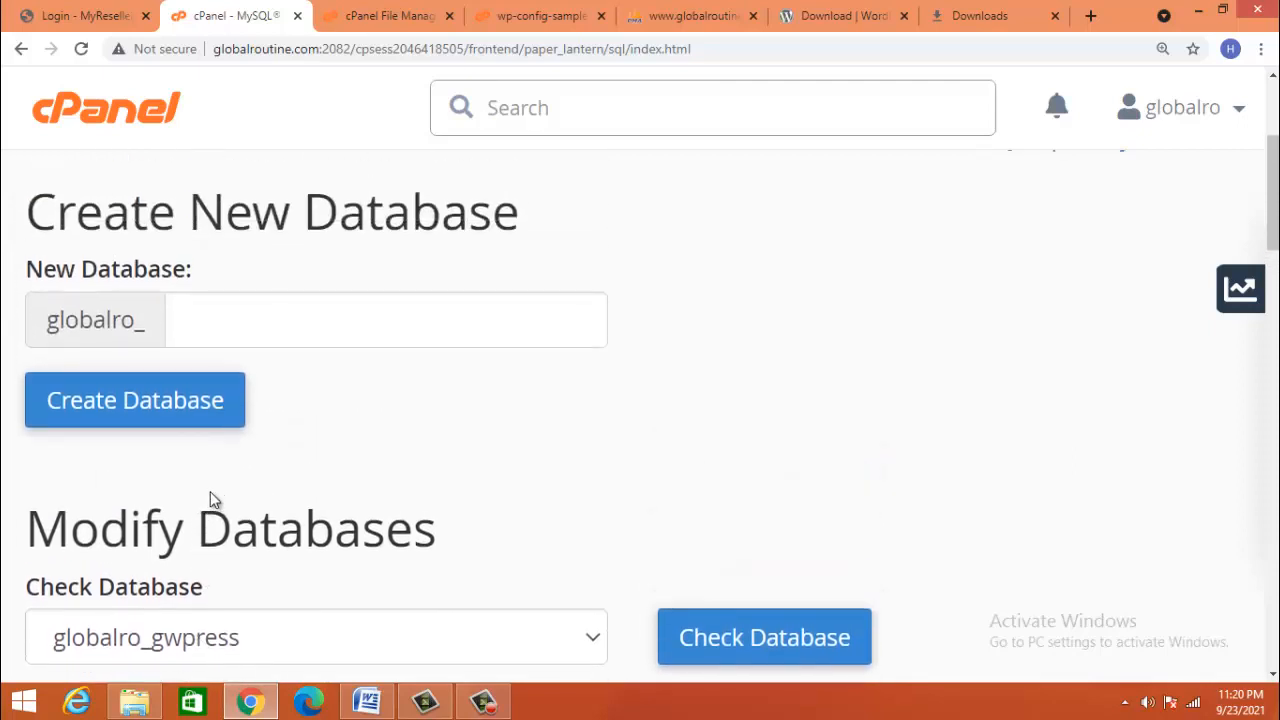
{"action": "scroll", "coordinate": [210, 491], "scroll_direction": "down", "scroll_amount": 2}
{"action": "scroll", "coordinate": [210, 491], "scroll_direction": "down", "scroll_amount": 4}
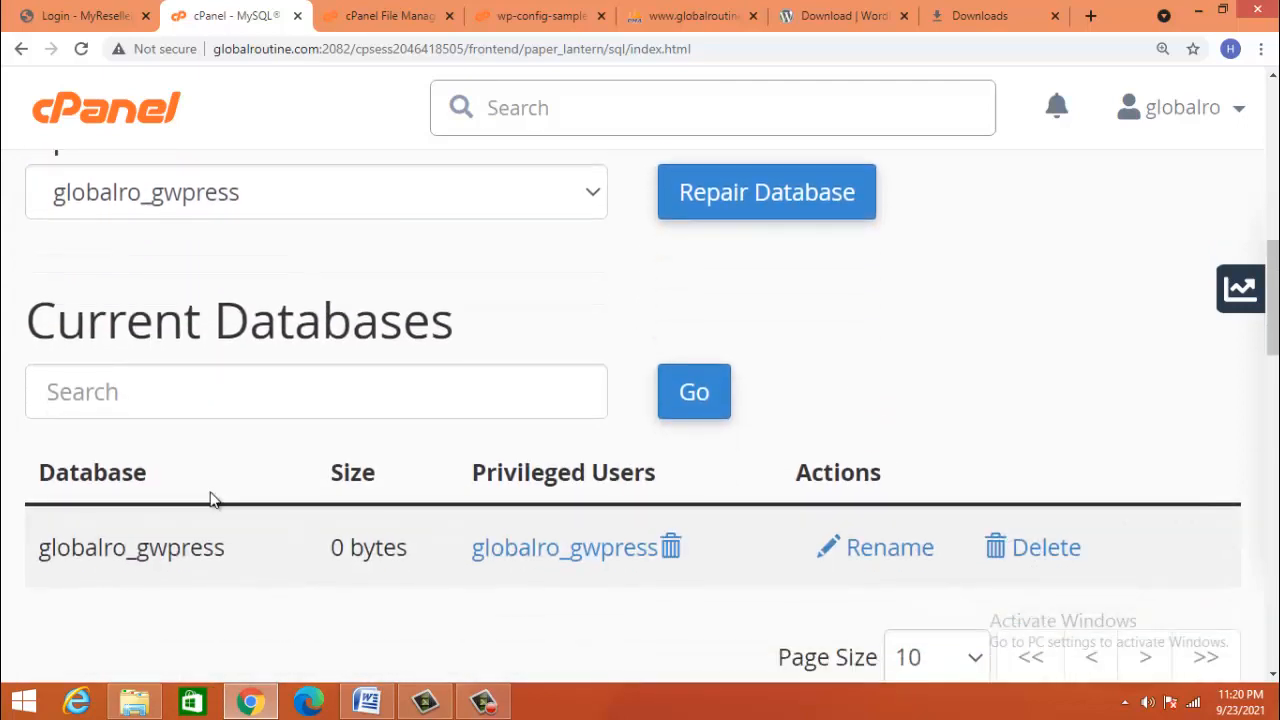
{"action": "scroll", "coordinate": [210, 500], "scroll_direction": "down", "scroll_amount": 10}
{"action": "double_click", "coordinate": [78, 496]}
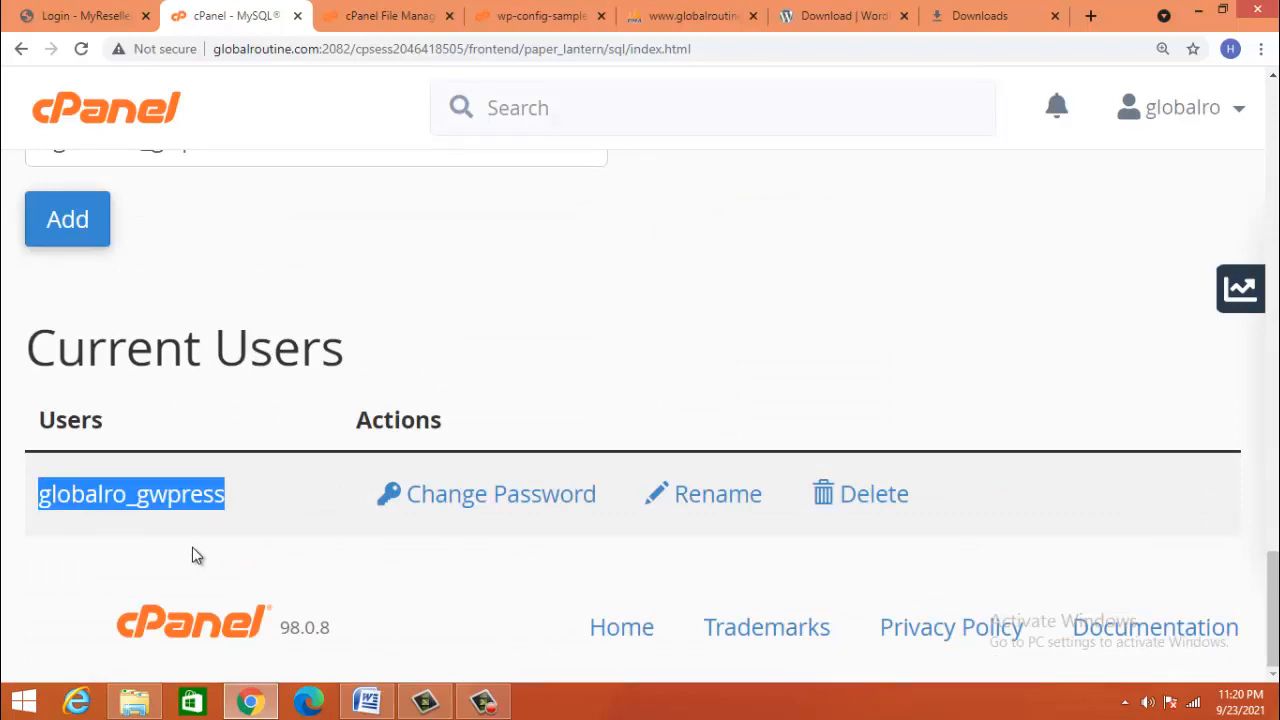
- Copy the globalro_gwpress database name and go back to File Manager
{"action": "scroll", "coordinate": [192, 408], "scroll_direction": "up", "scroll_amount": 10}
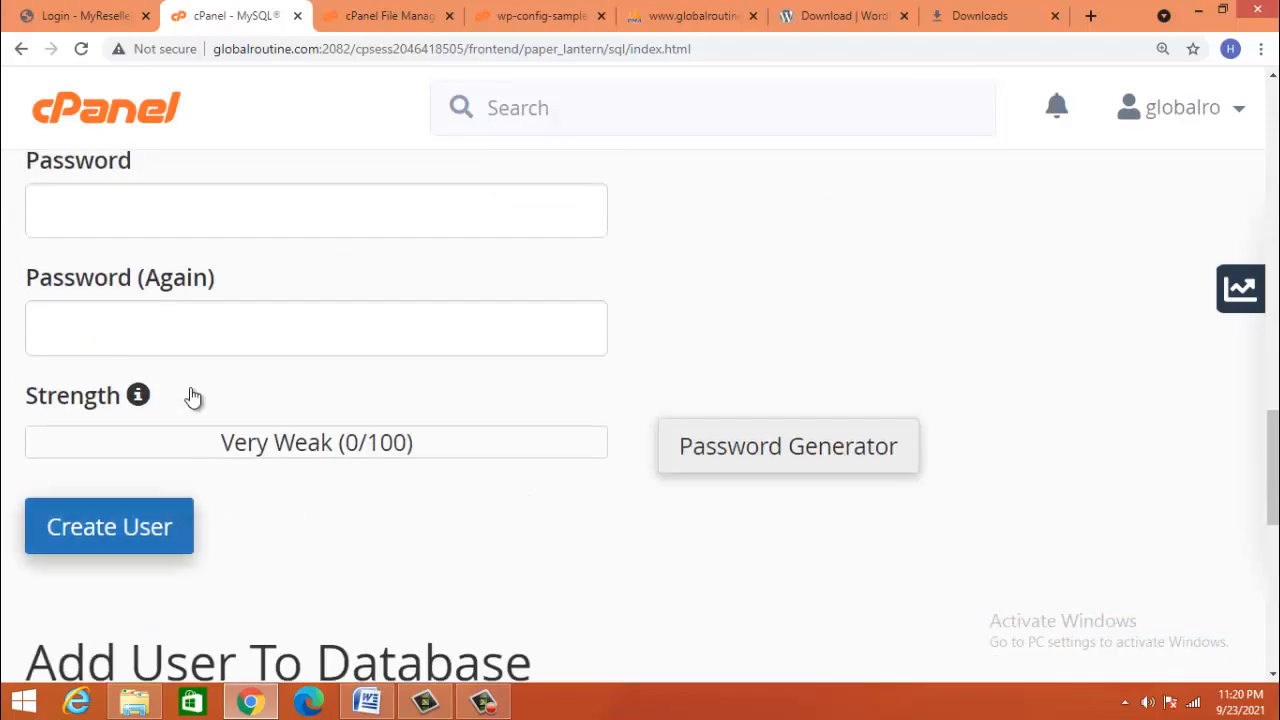
{"action": "double_click", "coordinate": [170, 298]}
{"action": "key", "text": "ctrl+c"}
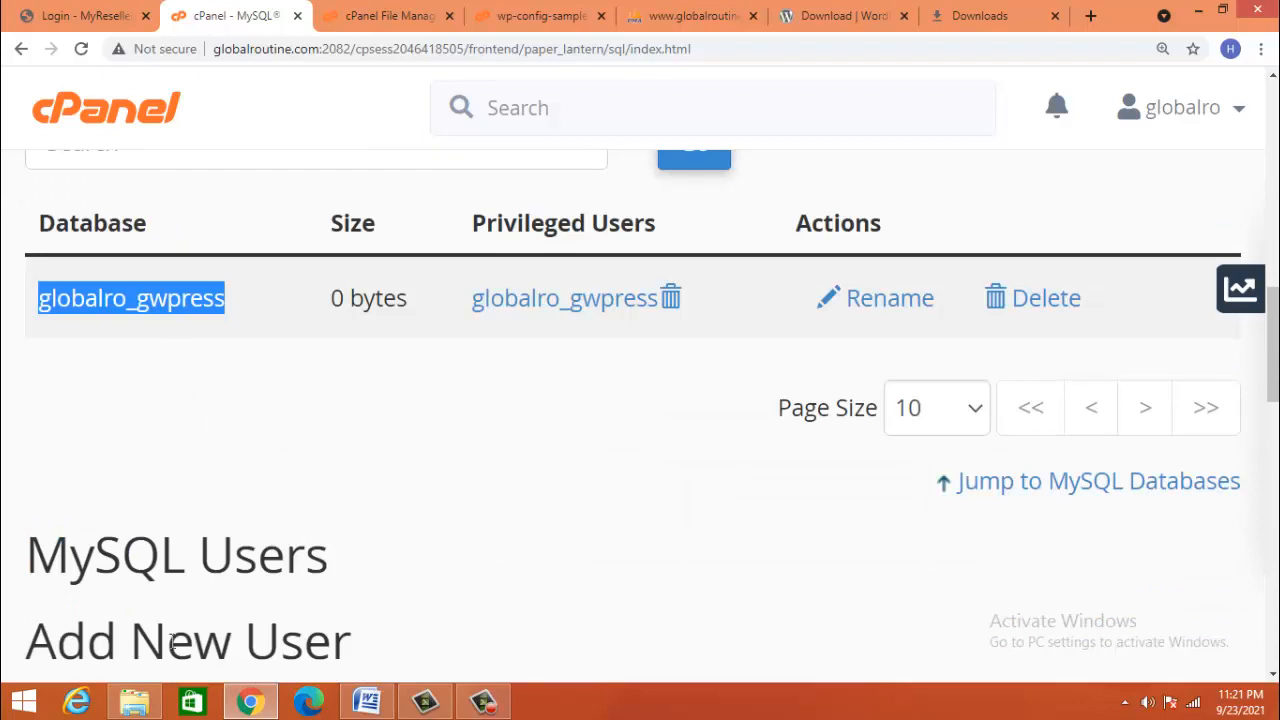
{"action": "left_click", "coordinate": [370, 18]}
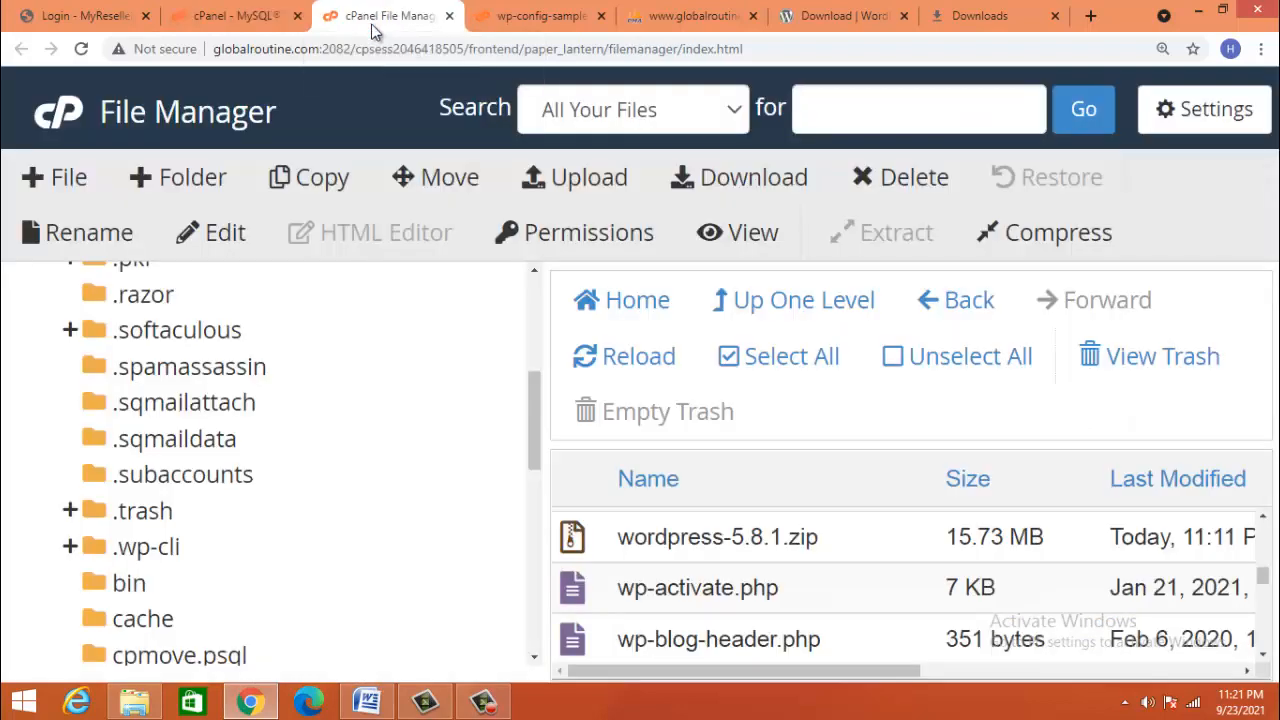
- Replace username_here on line 26 with the copied database user name, without trailing spaces
{"action": "left_click", "coordinate": [518, 28]}
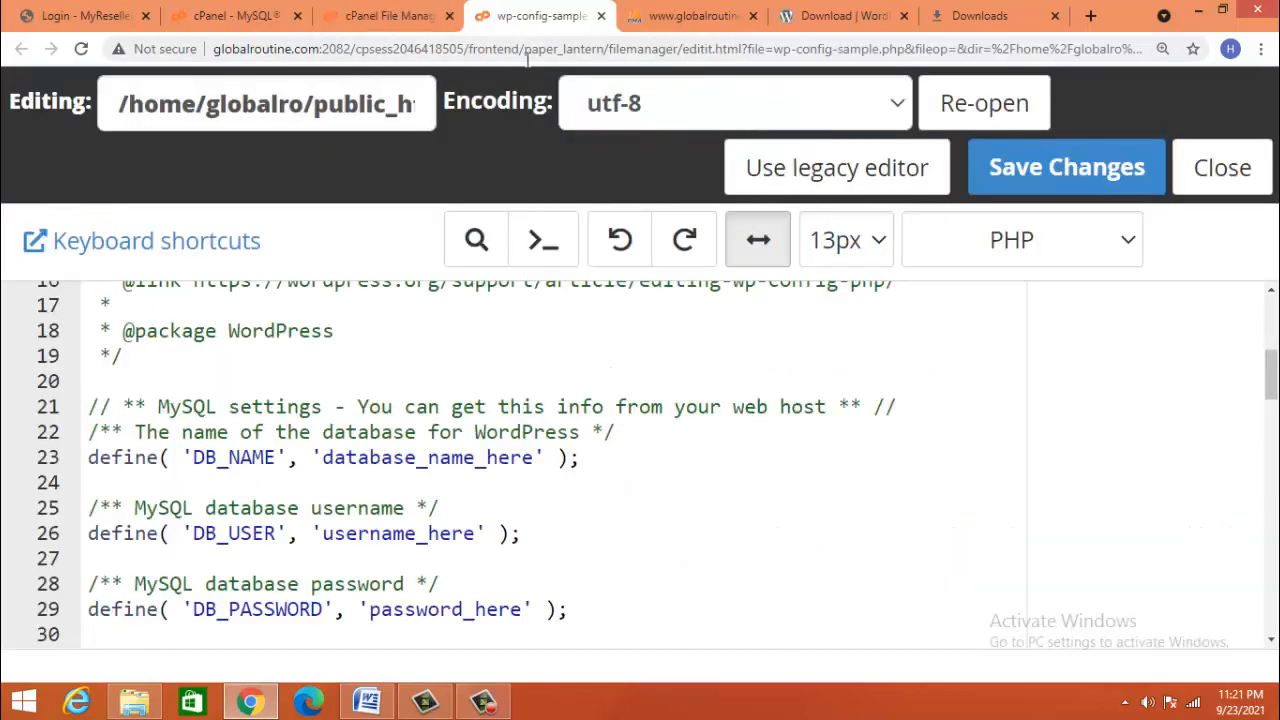
{"action": "scroll", "coordinate": [587, 335], "scroll_direction": "down", "scroll_amount": 1}
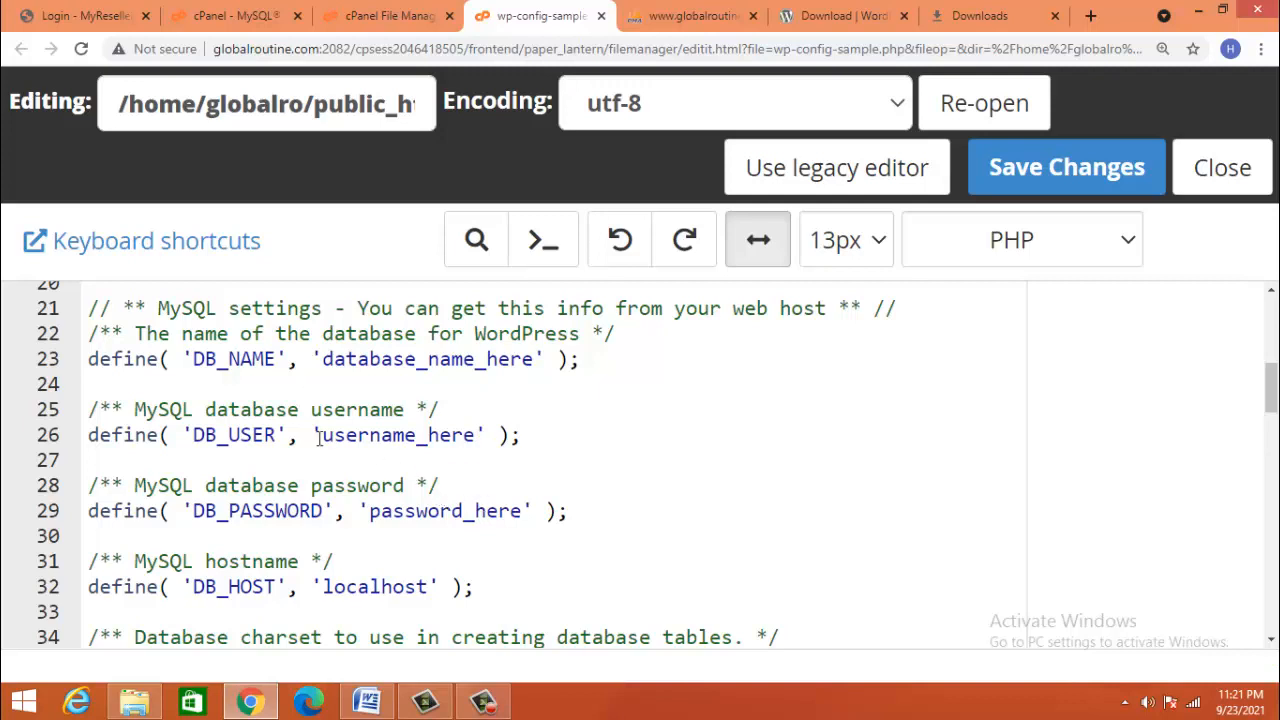
{"action": "left_click_drag", "start_coordinate": [323, 434], "coordinate": [478, 434]}
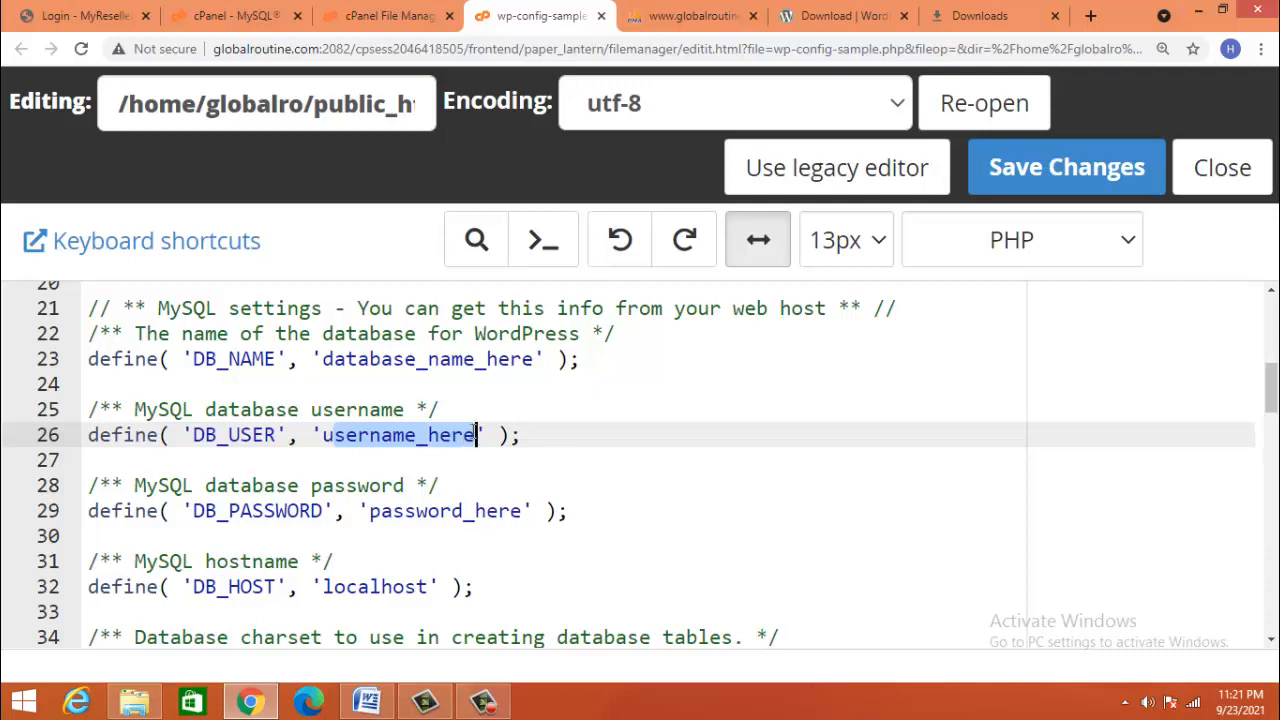
{"action": "type", "text": "u"}
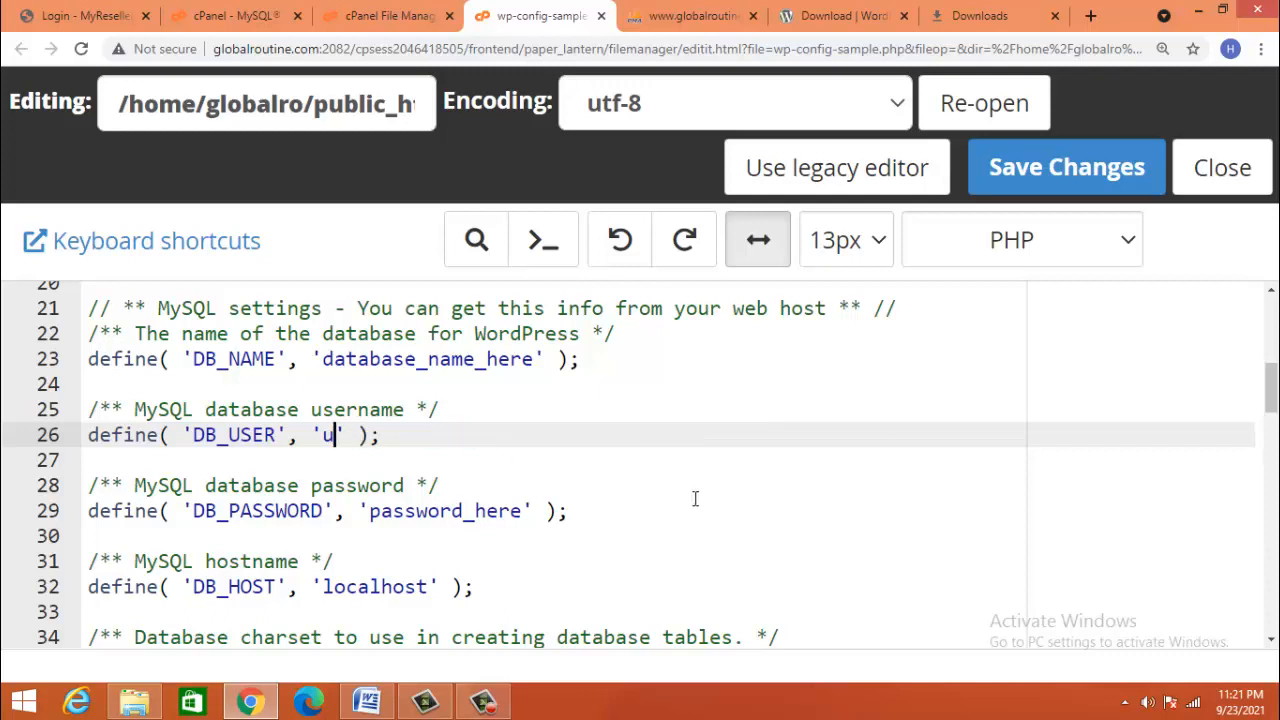
{"action": "key", "text": "BackSpace"}
{"action": "key", "text": "ctrl+v"}
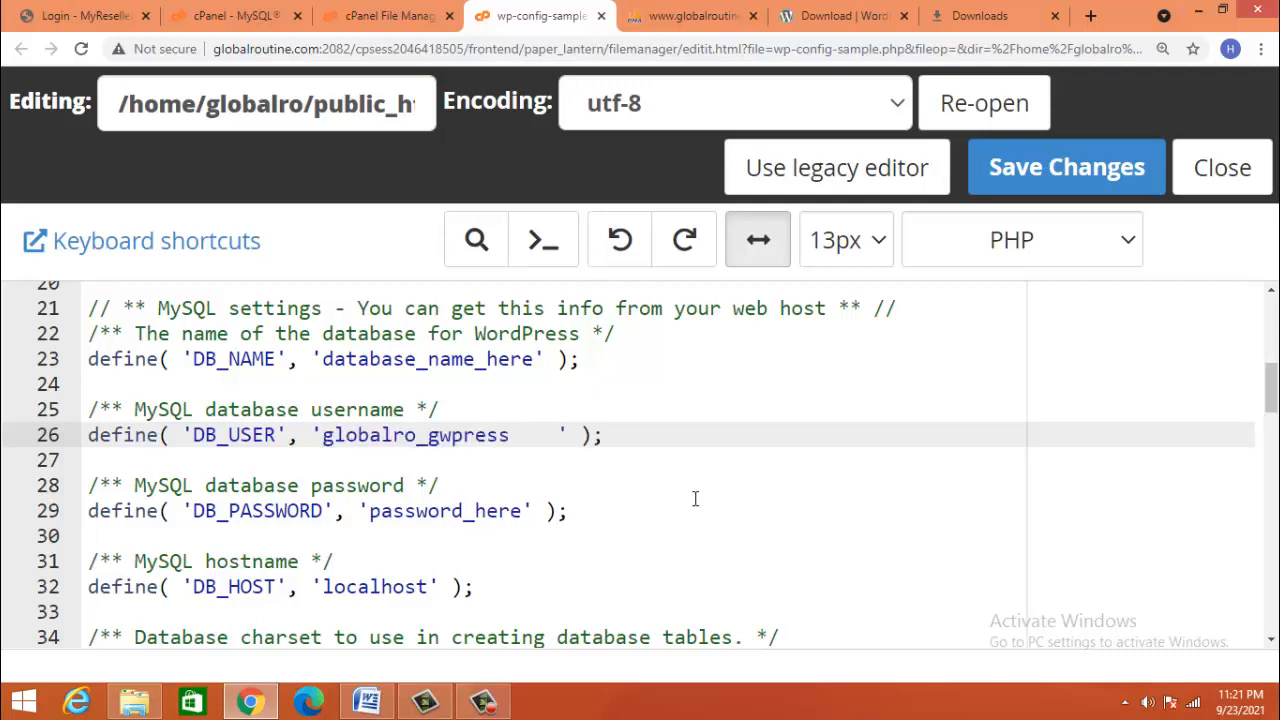
{"action": "key", "text": "BackSpace"}
{"action": "key", "text": "BackSpace"}
{"action": "key", "text": "BackSpace"}
{"action": "key", "text": "BackSpace"}
- Replace password_here on line 29 with the database user's password
{"action": "double_click", "coordinate": [425, 515]}
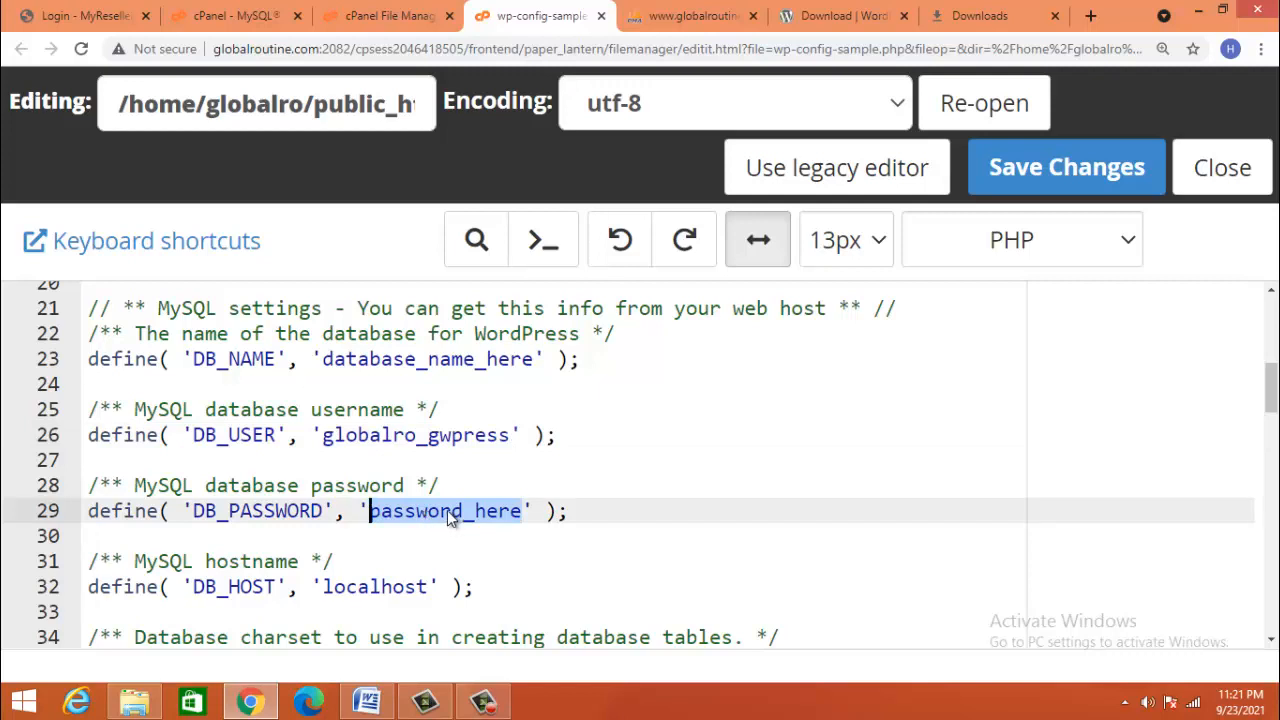
{"action": "key", "text": "BackSpace"}
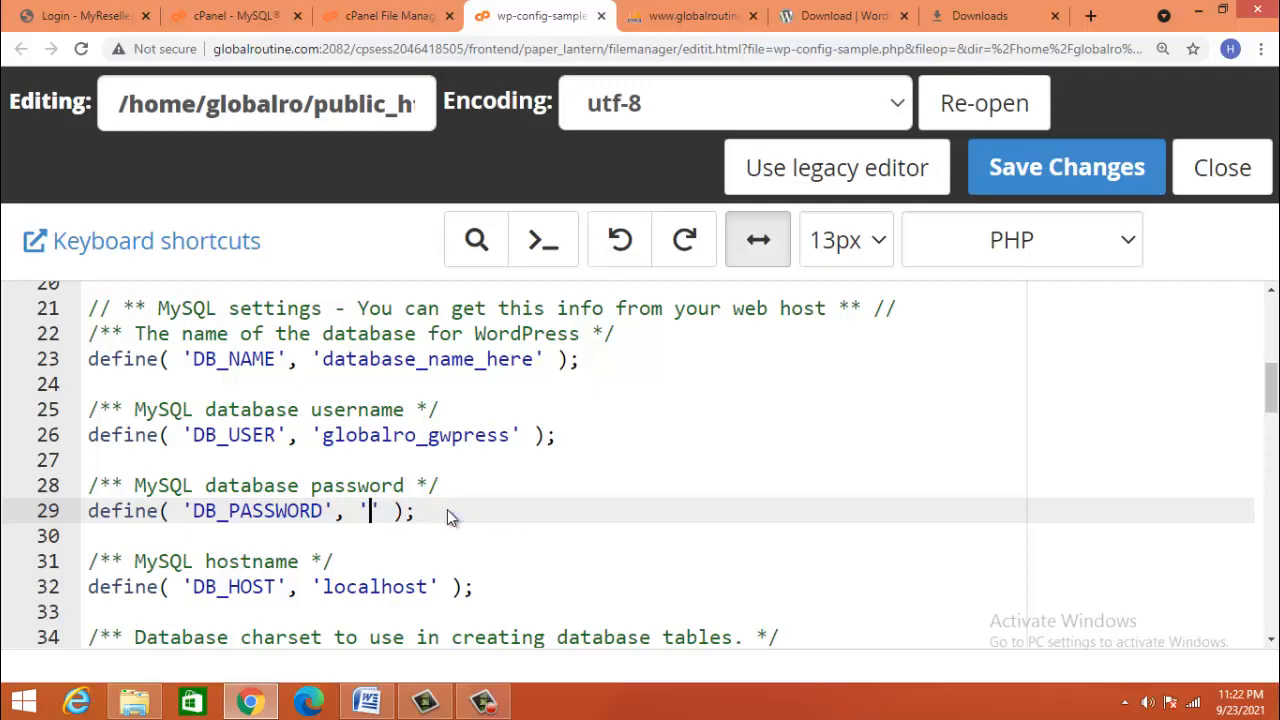
{"action": "key", "text": "ctrl+2"}
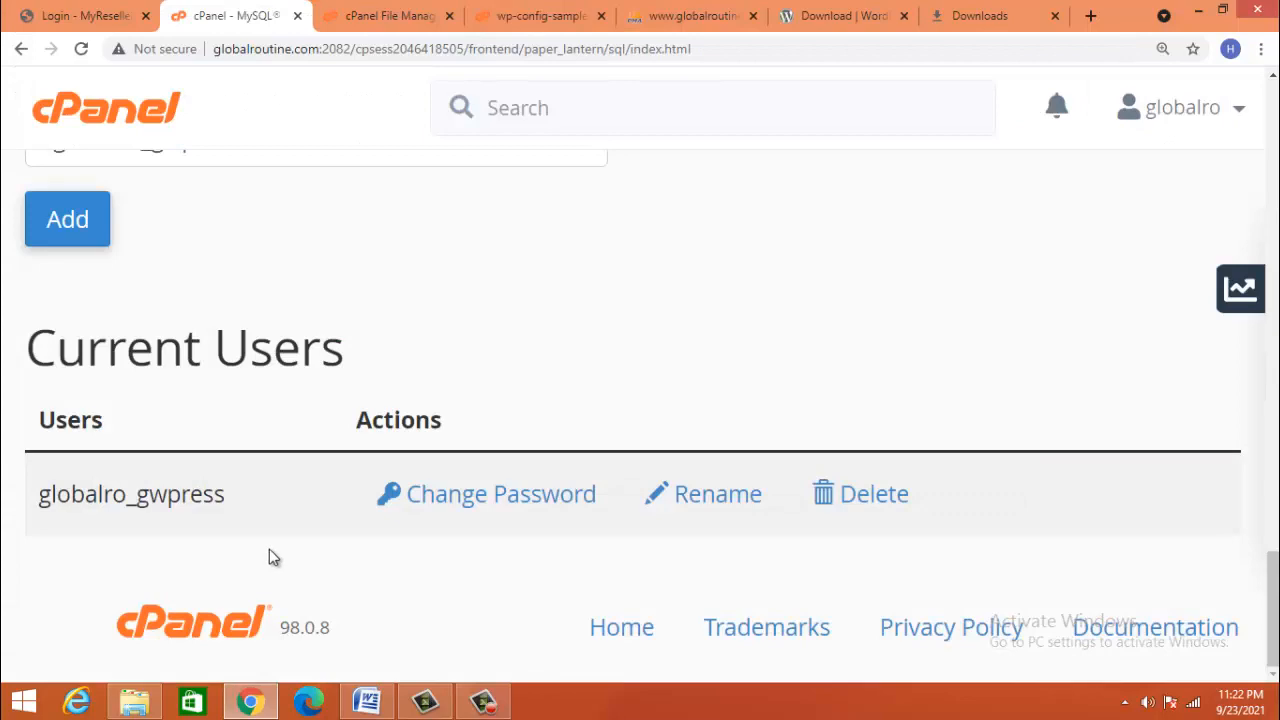
{"action": "scroll", "coordinate": [270, 557], "scroll_direction": "up", "scroll_amount": 5}
{"action": "left_click", "coordinate": [385, 15]}
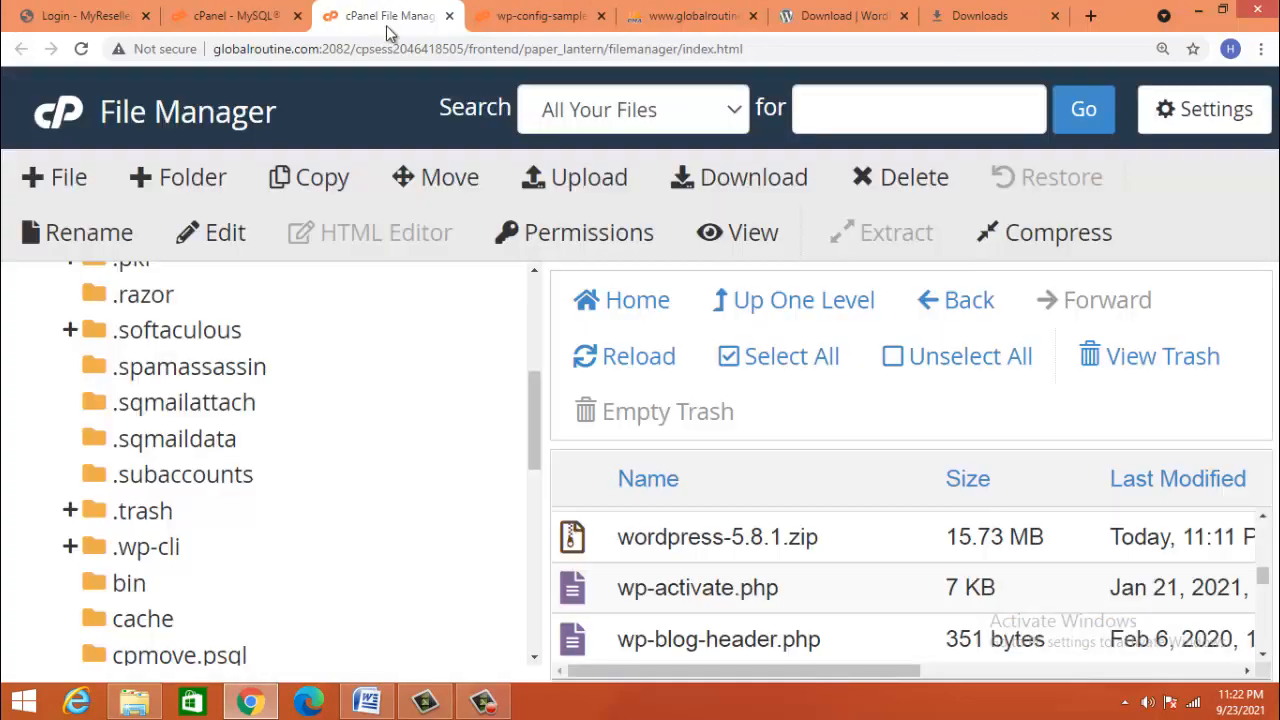
{"action": "key", "text": "ctrl+4"}
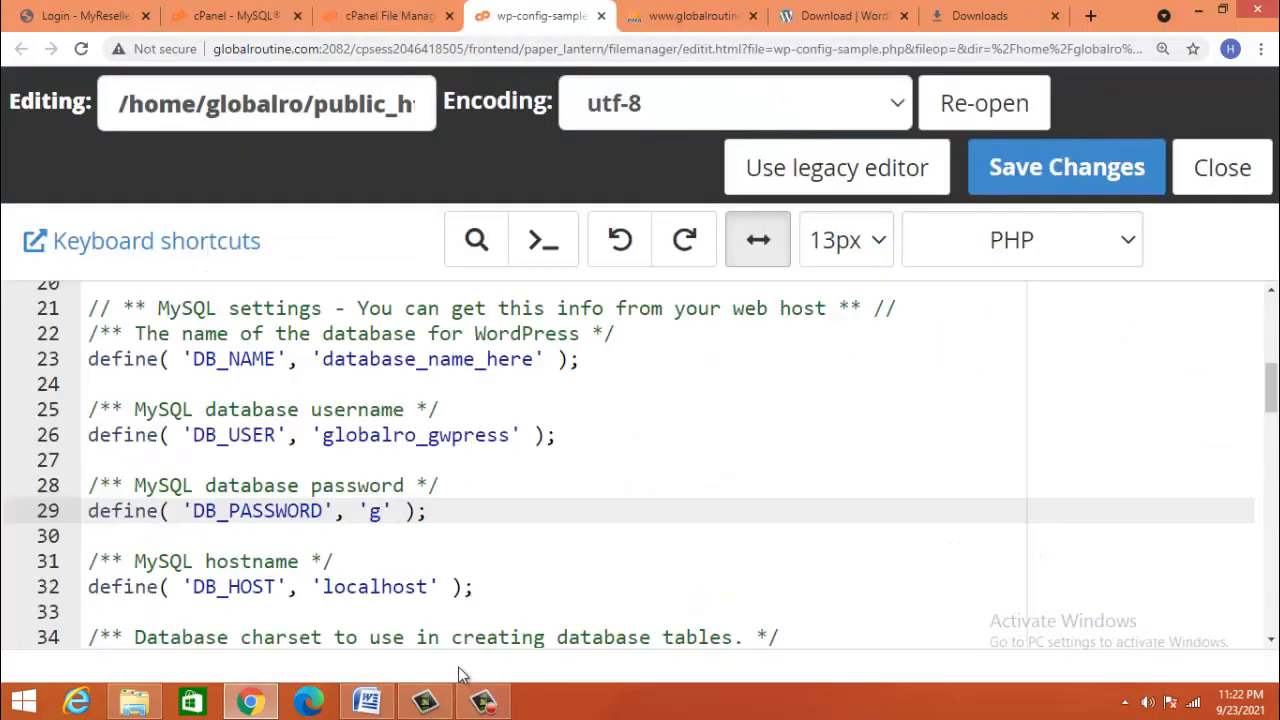
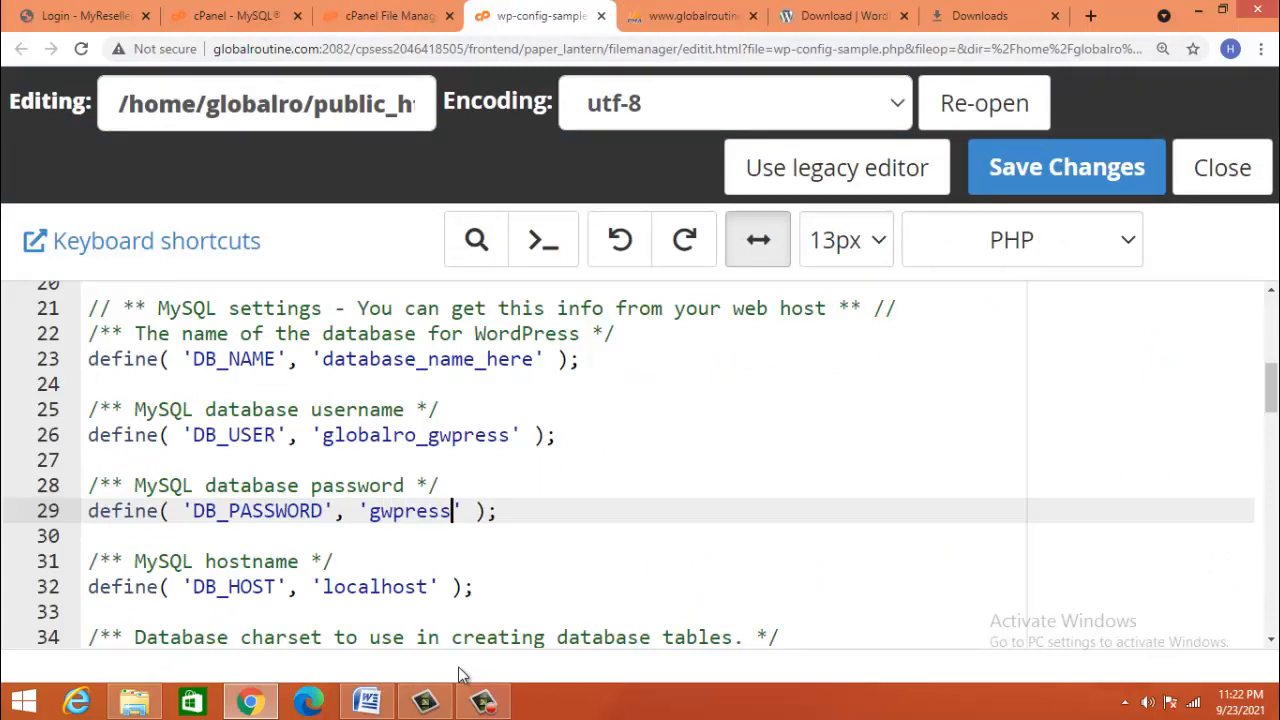
{"action": "scroll", "coordinate": [521, 549], "scroll_direction": "down", "scroll_amount": 1}
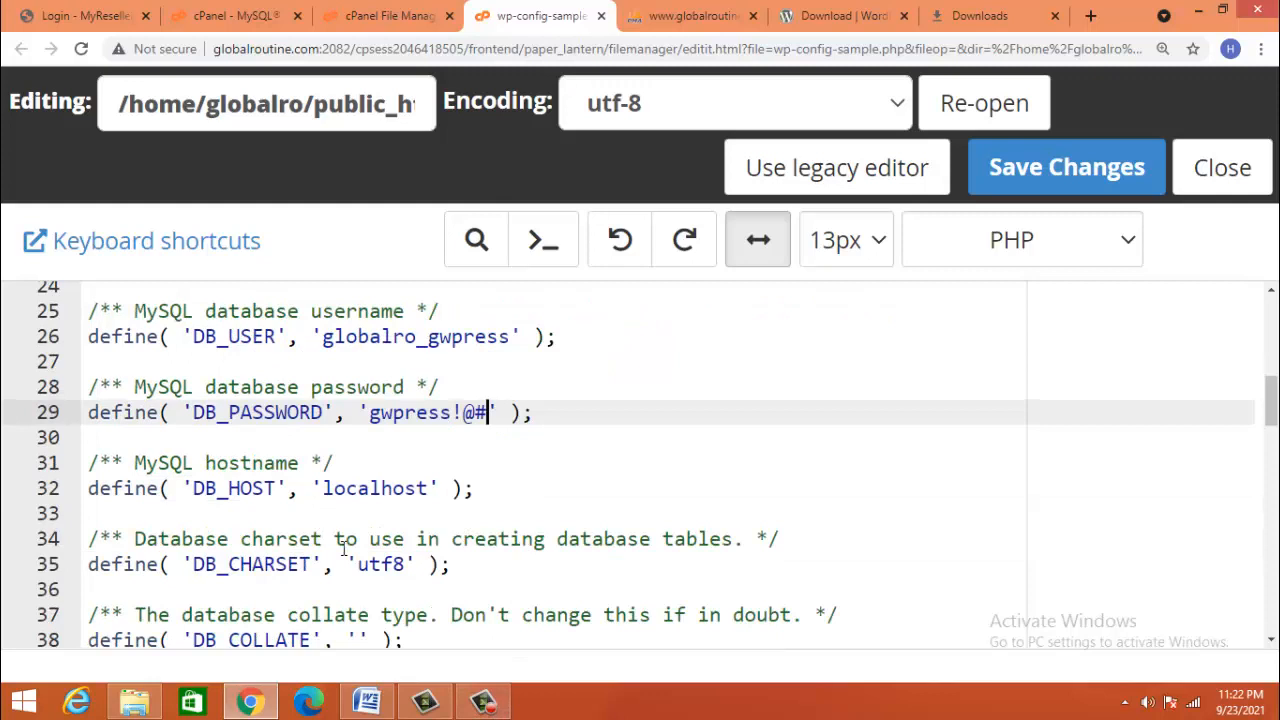
{"action": "scroll", "coordinate": [377, 549], "scroll_direction": "down", "scroll_amount": 1}
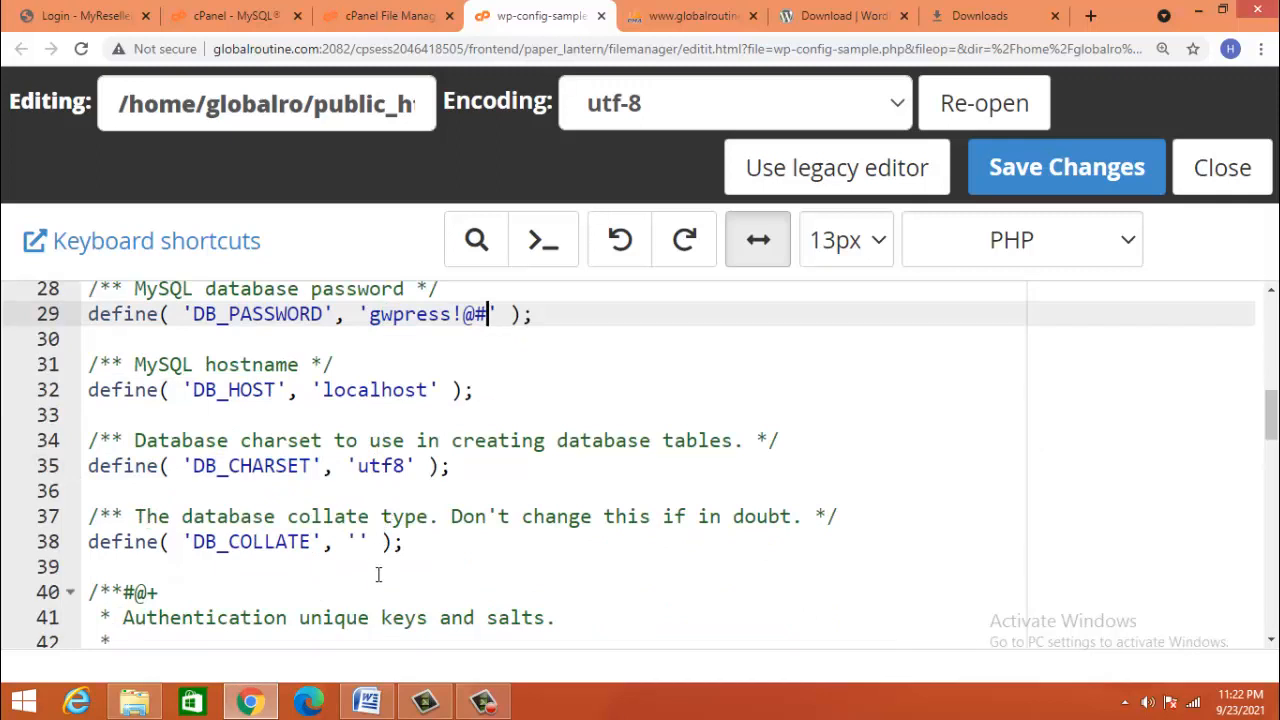
{"action": "scroll", "coordinate": [378, 575], "scroll_direction": "up", "scroll_amount": 3}
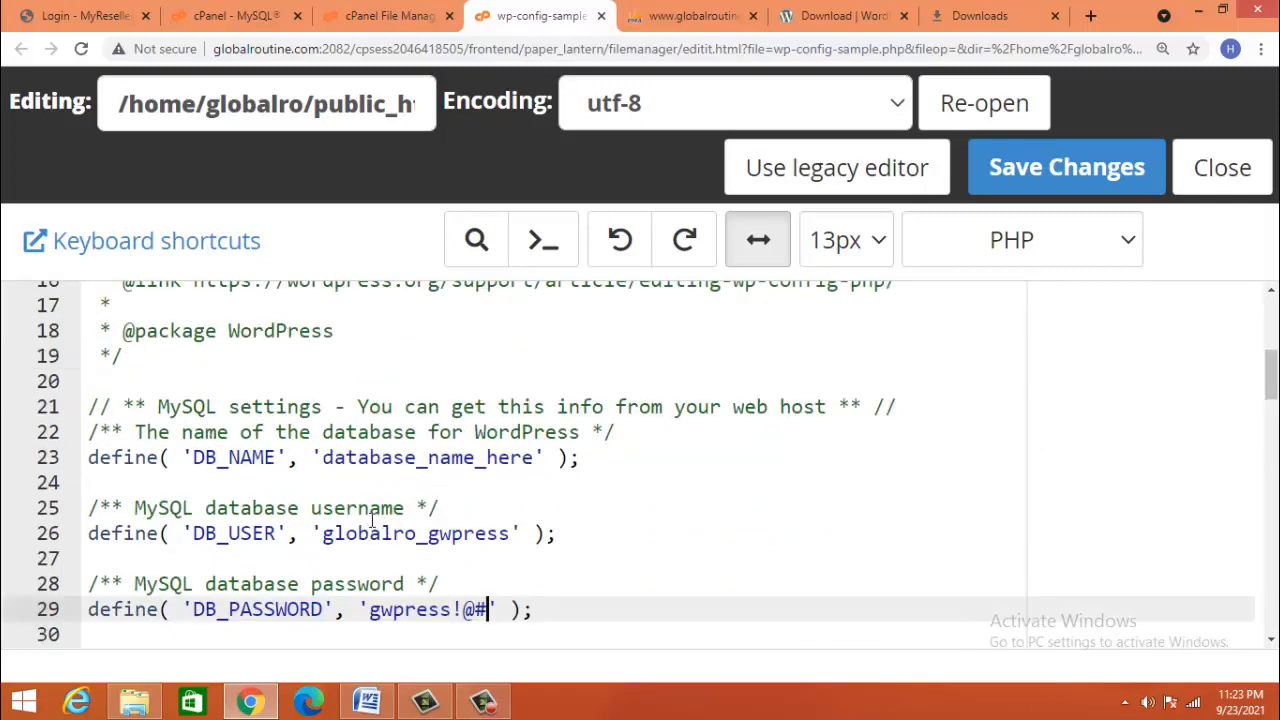
- Paste the database user name over database_name_here on line 23 as DB_NAME
{"action": "triple_click", "coordinate": [392, 537]}
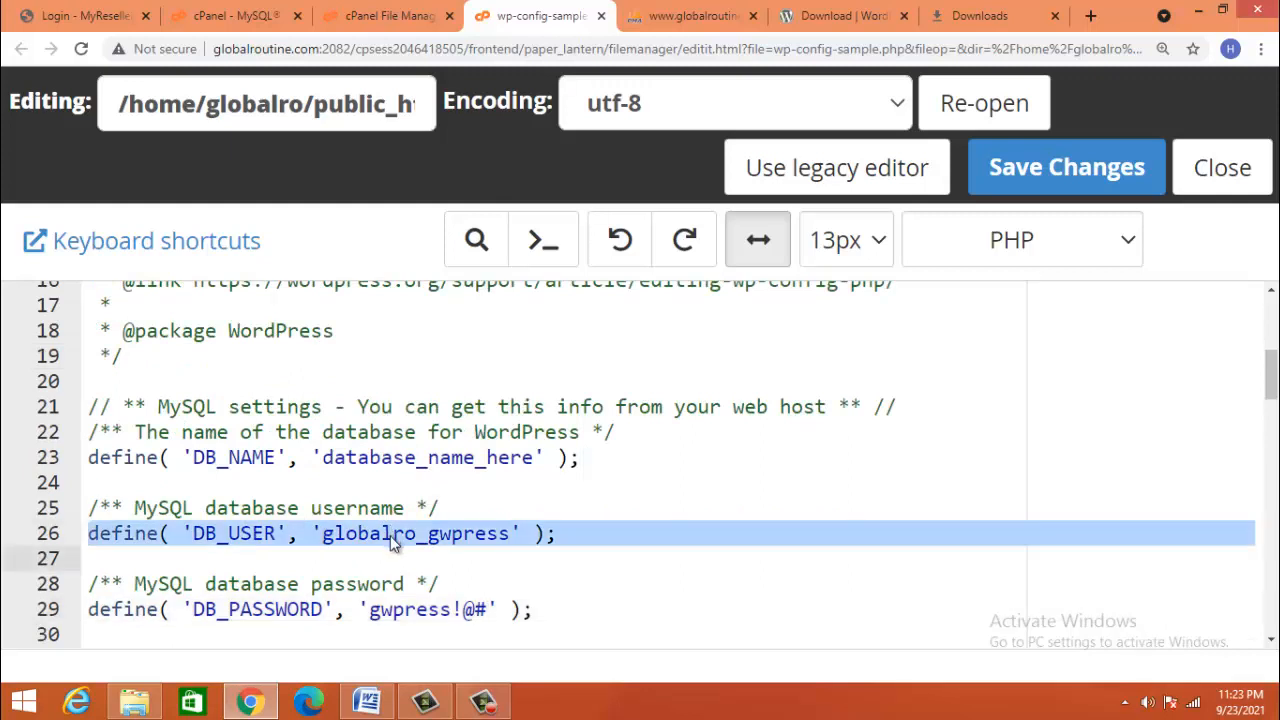
{"action": "left_click", "coordinate": [392, 537]}
{"action": "double_click", "coordinate": [392, 537]}
{"action": "key", "text": "ctrl+c"}
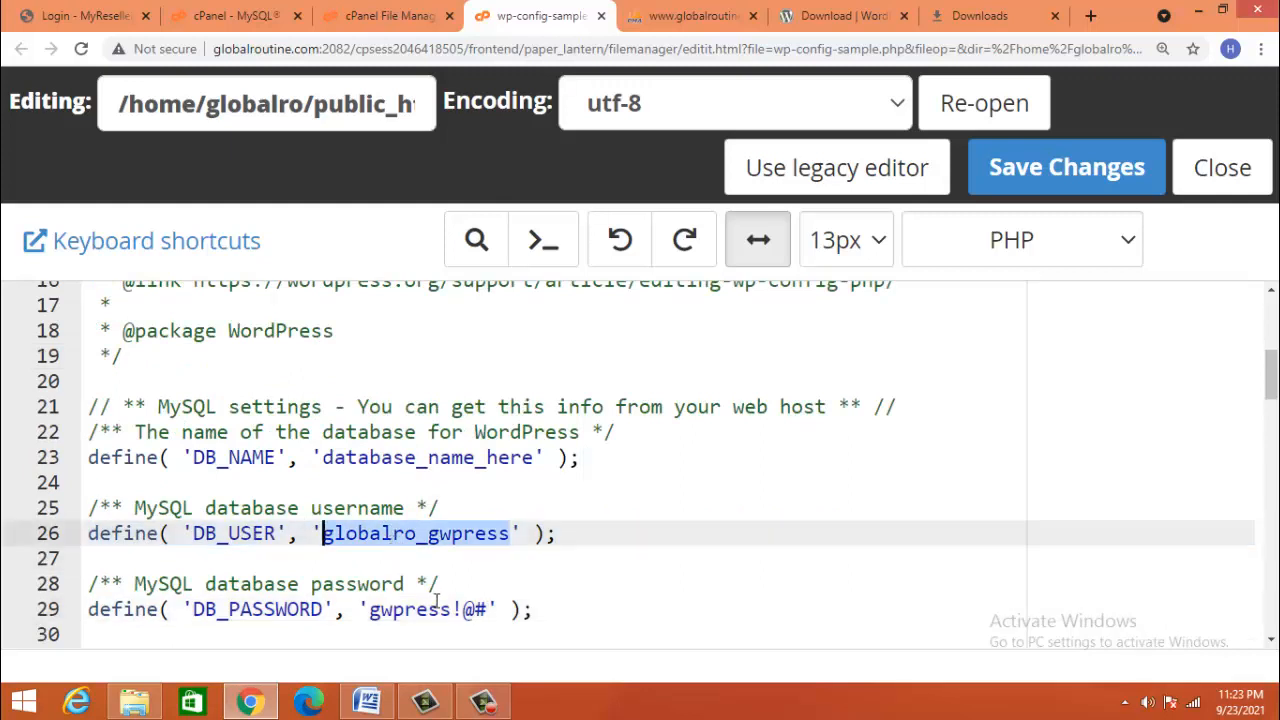
{"action": "left_click", "coordinate": [418, 458]}
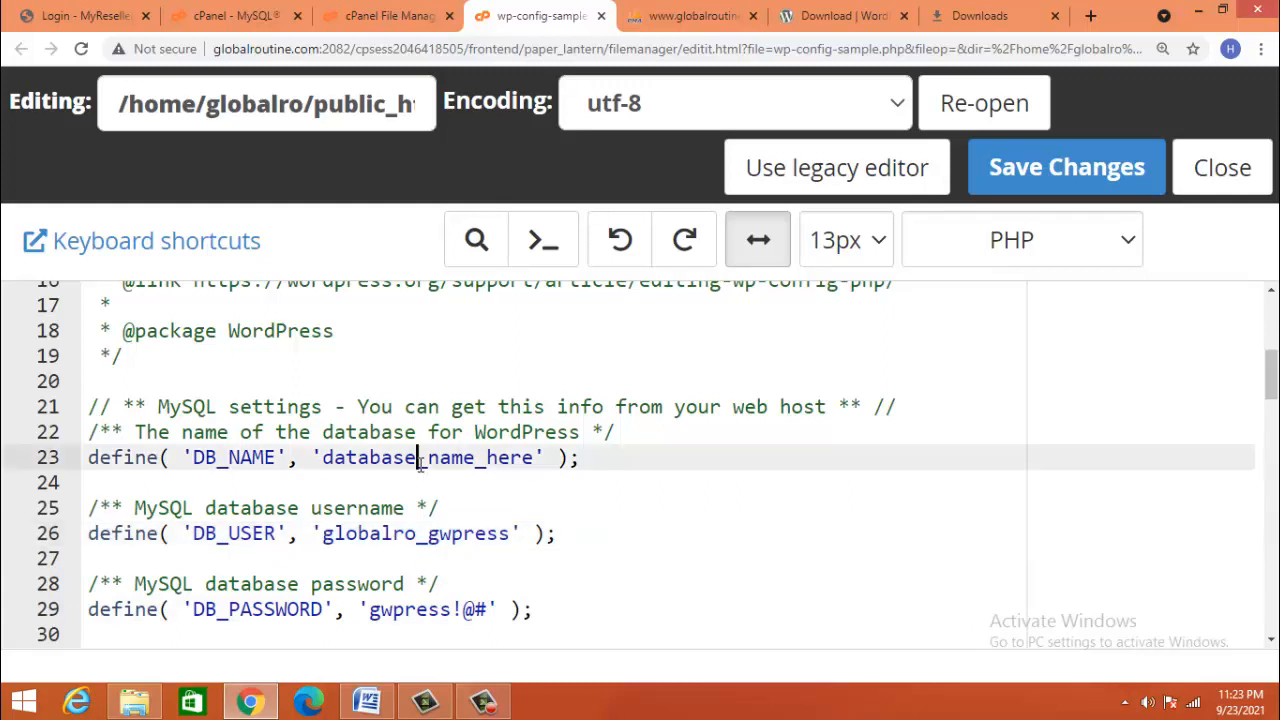
{"action": "double_click", "coordinate": [418, 459]}
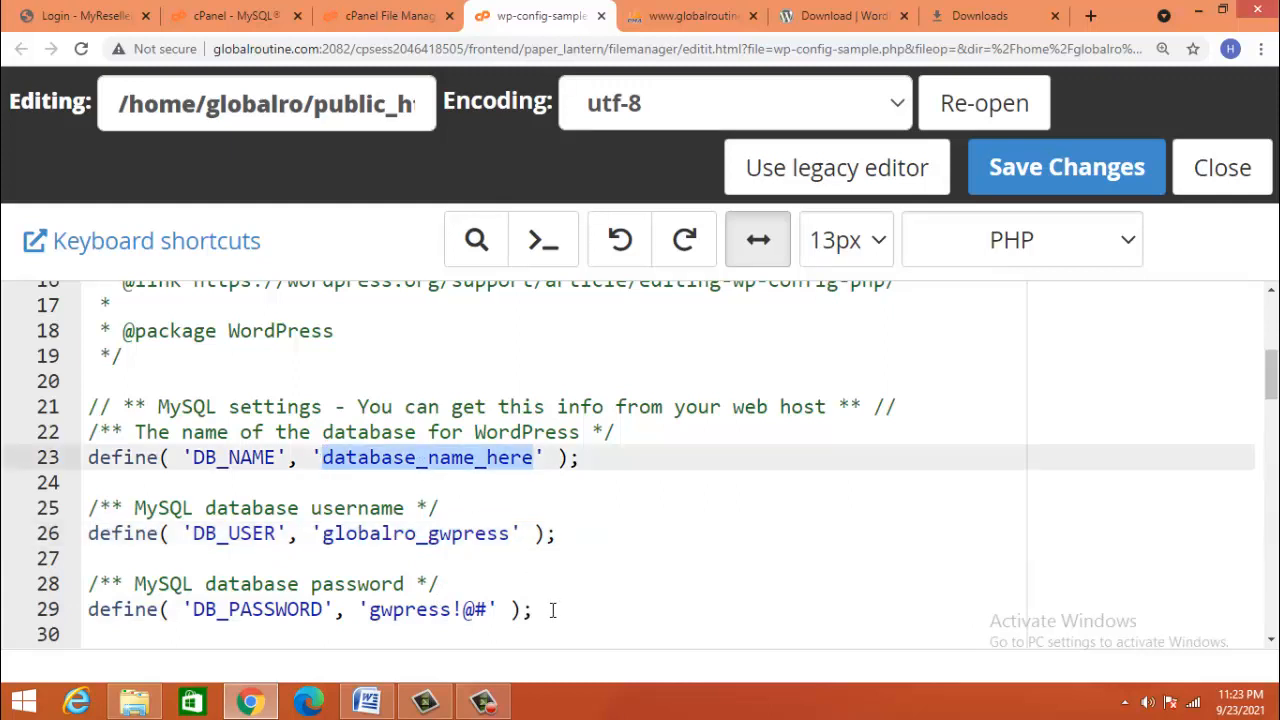
{"action": "key", "text": "ctrl+v"}
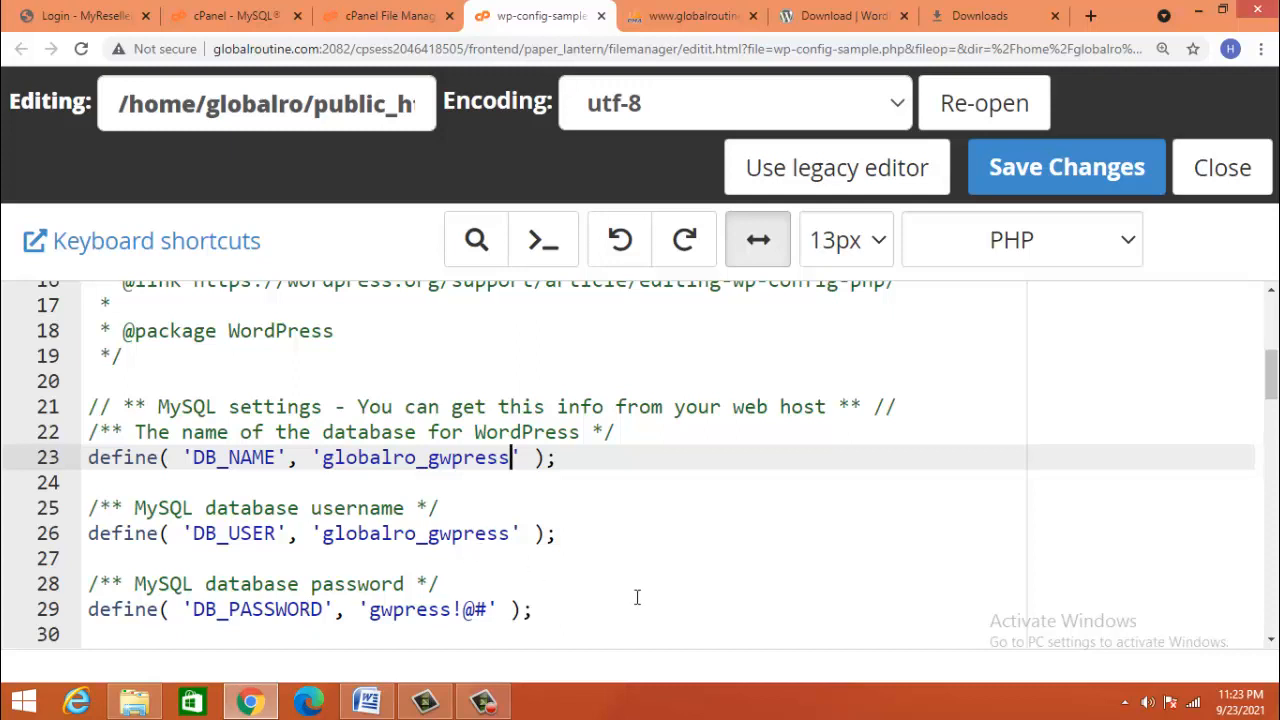
- Save wp-config-sample.php and close the editor
{"action": "scroll", "coordinate": [637, 597], "scroll_direction": "down", "scroll_amount": 2}
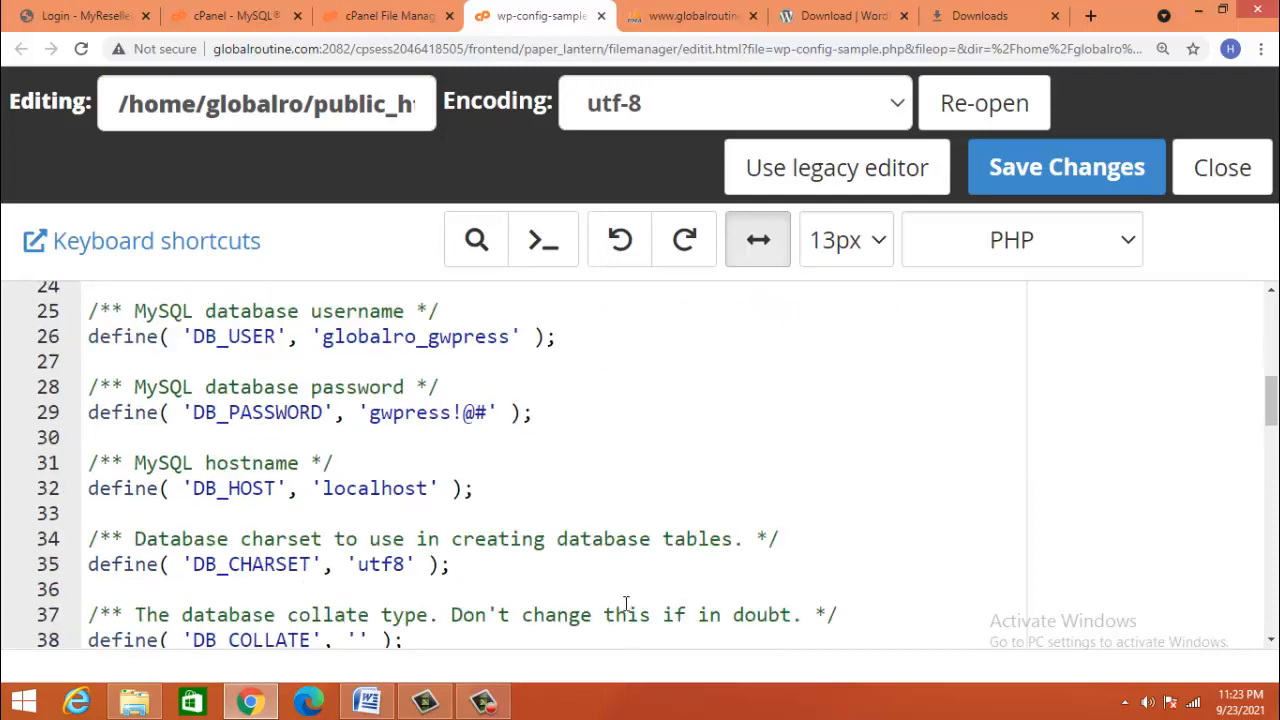
{"action": "left_click", "coordinate": [1106, 173]}
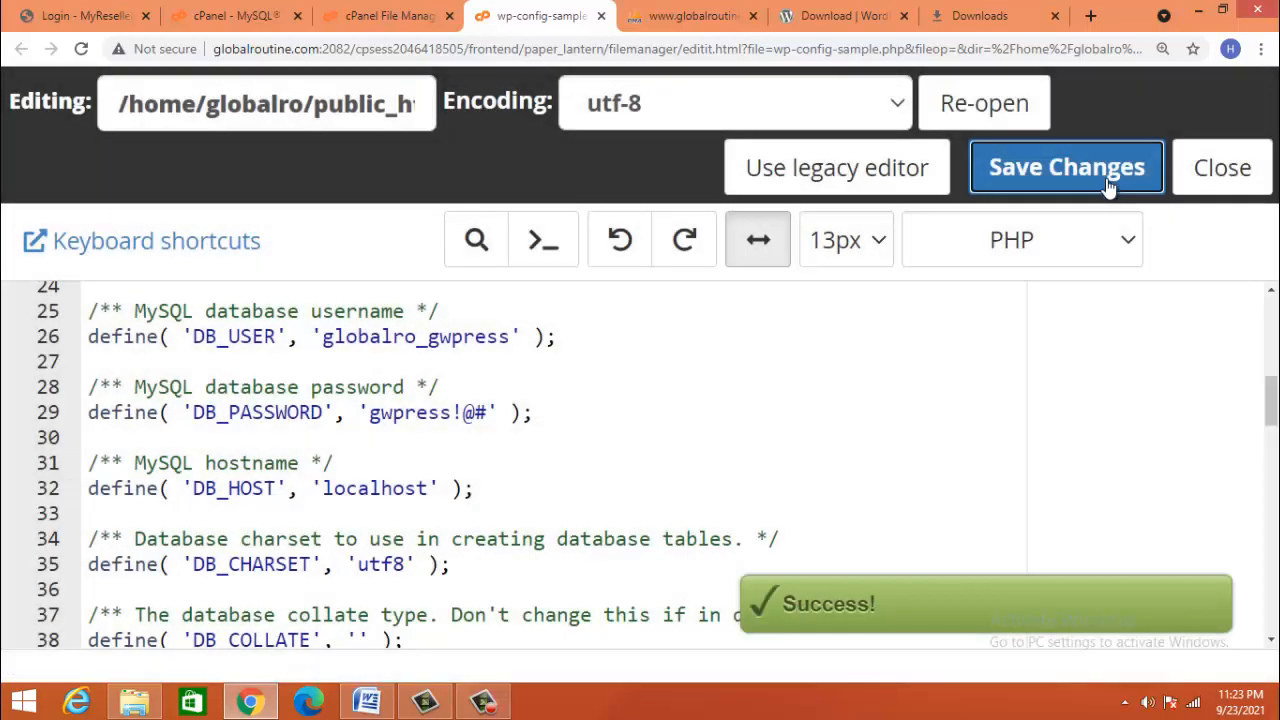
{"action": "left_click", "coordinate": [1222, 167]}
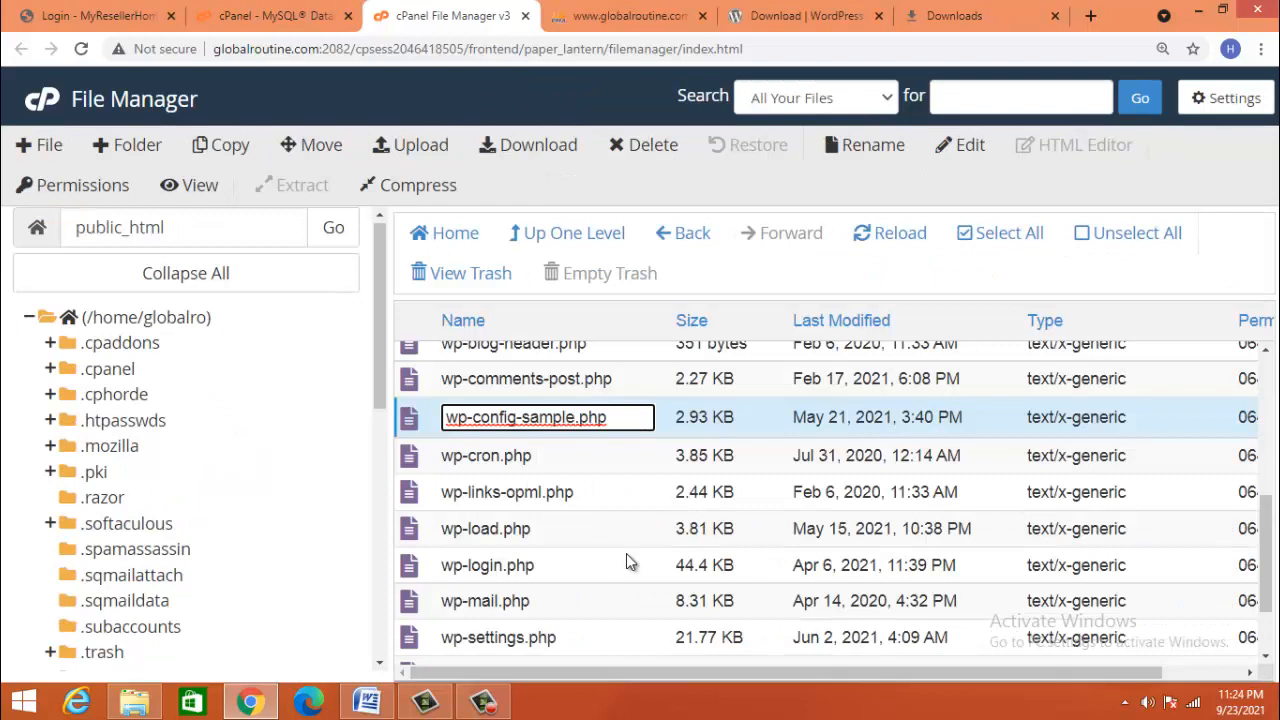
- Rename wp-config-sample.php to wp-config.php and confirm it in the public_html list
{"action": "key", "text": "BackSpace"}
{"action": "key", "text": "BackSpace"}
{"action": "key", "text": "BackSpace"}
{"action": "key", "text": "BackSpace"}
{"action": "key", "text": "BackSpace"}
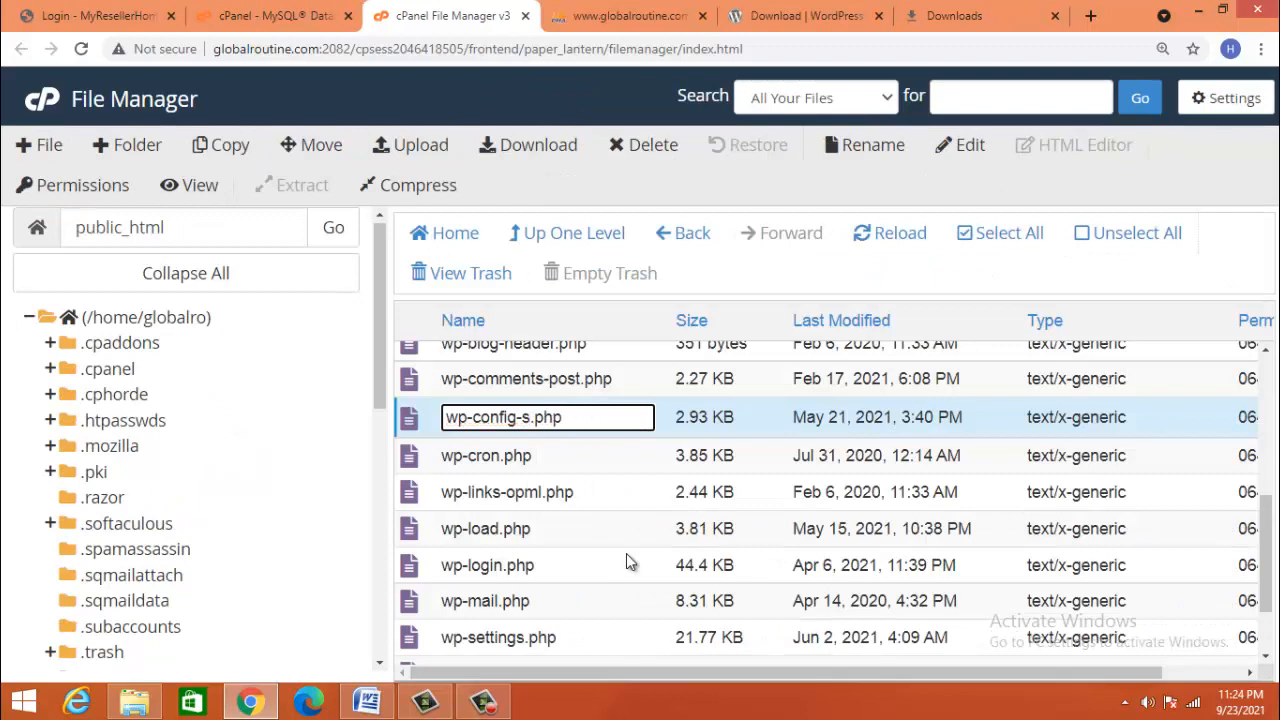
{"action": "key", "text": "BackSpace"}
{"action": "key", "text": "BackSpace"}
{"action": "left_click", "coordinate": [626, 561]}
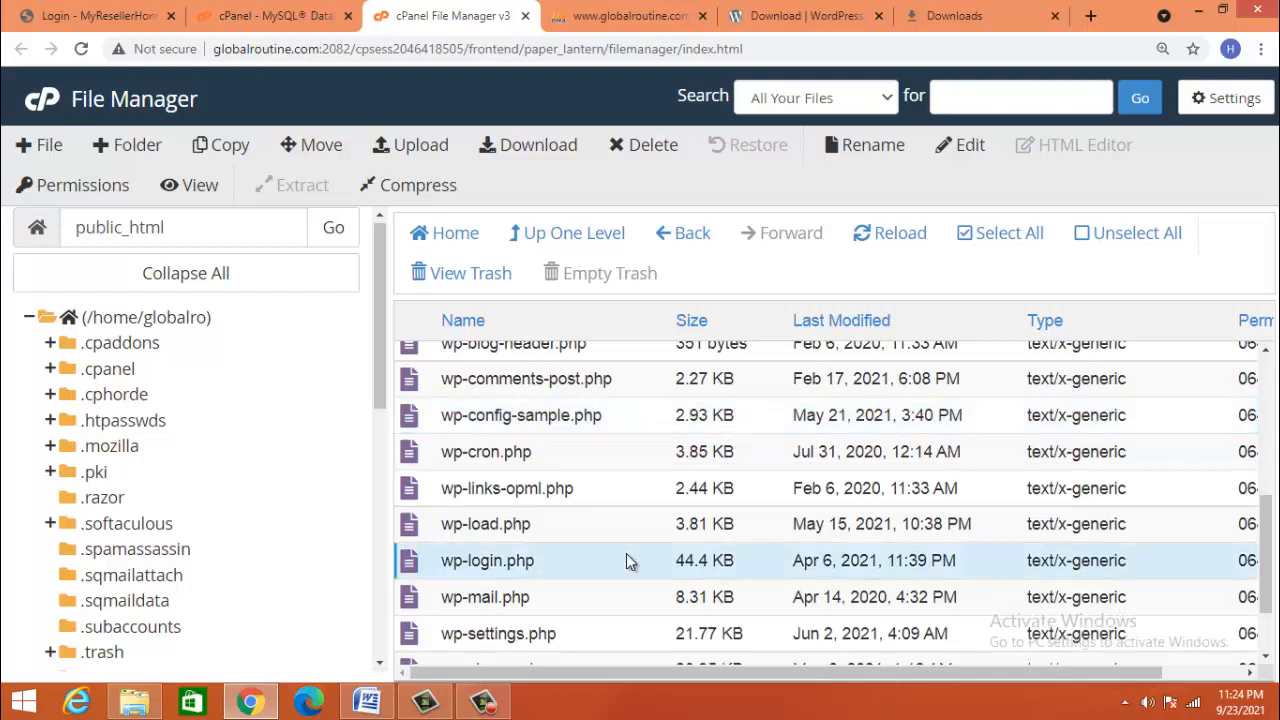
{"action": "scroll", "coordinate": [634, 428], "scroll_direction": "down", "scroll_amount": 4}
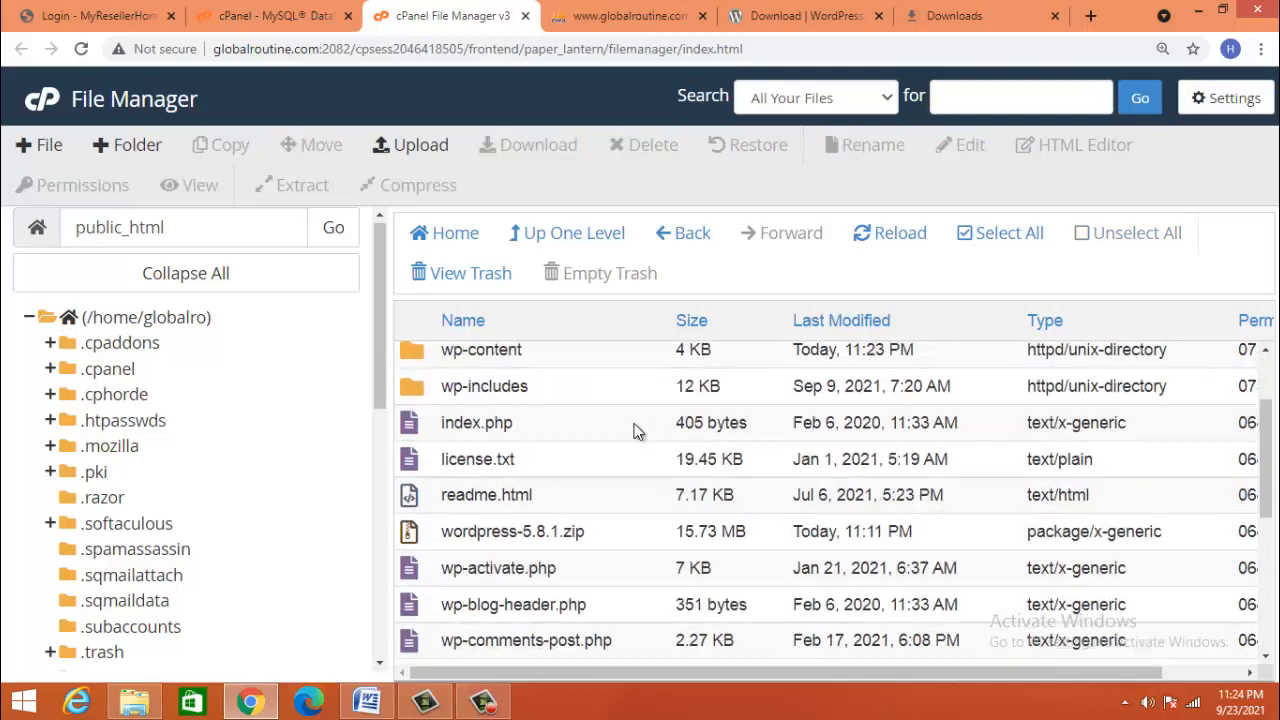
{"action": "scroll", "coordinate": [634, 428], "scroll_direction": "up", "scroll_amount": 1}
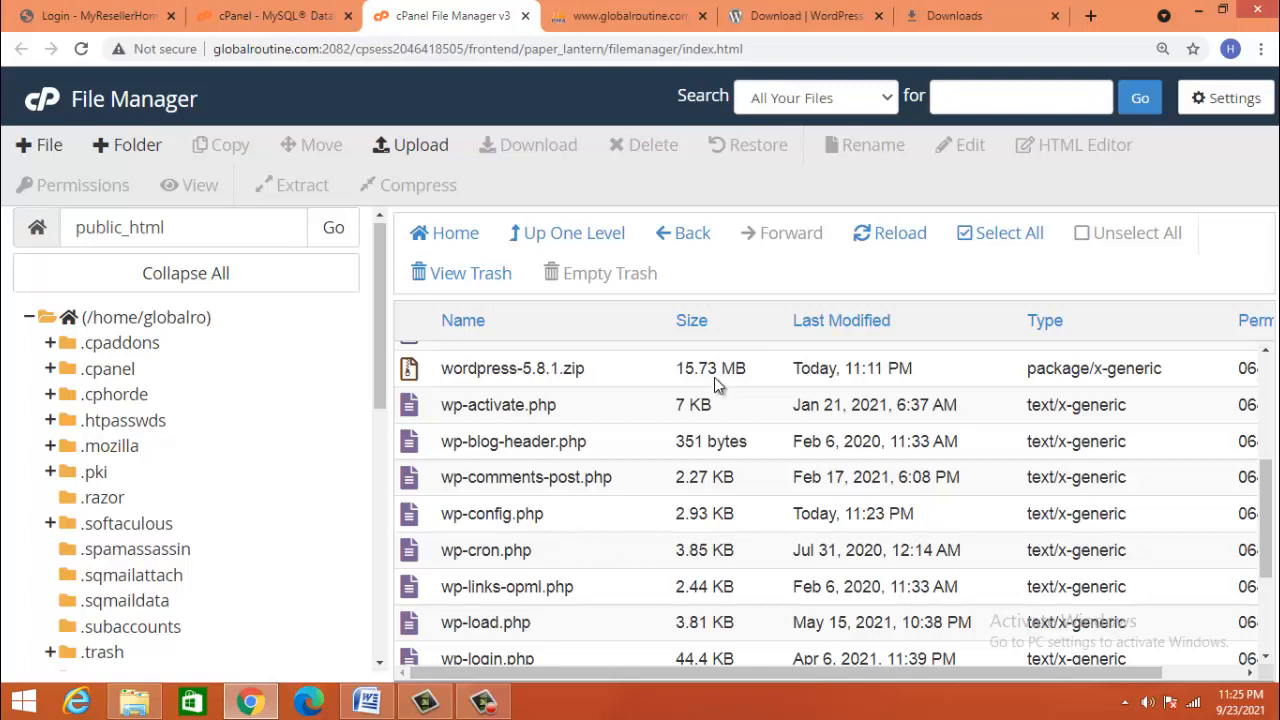
{"action": "scroll", "coordinate": [740, 480], "scroll_direction": "down", "scroll_amount": 1}
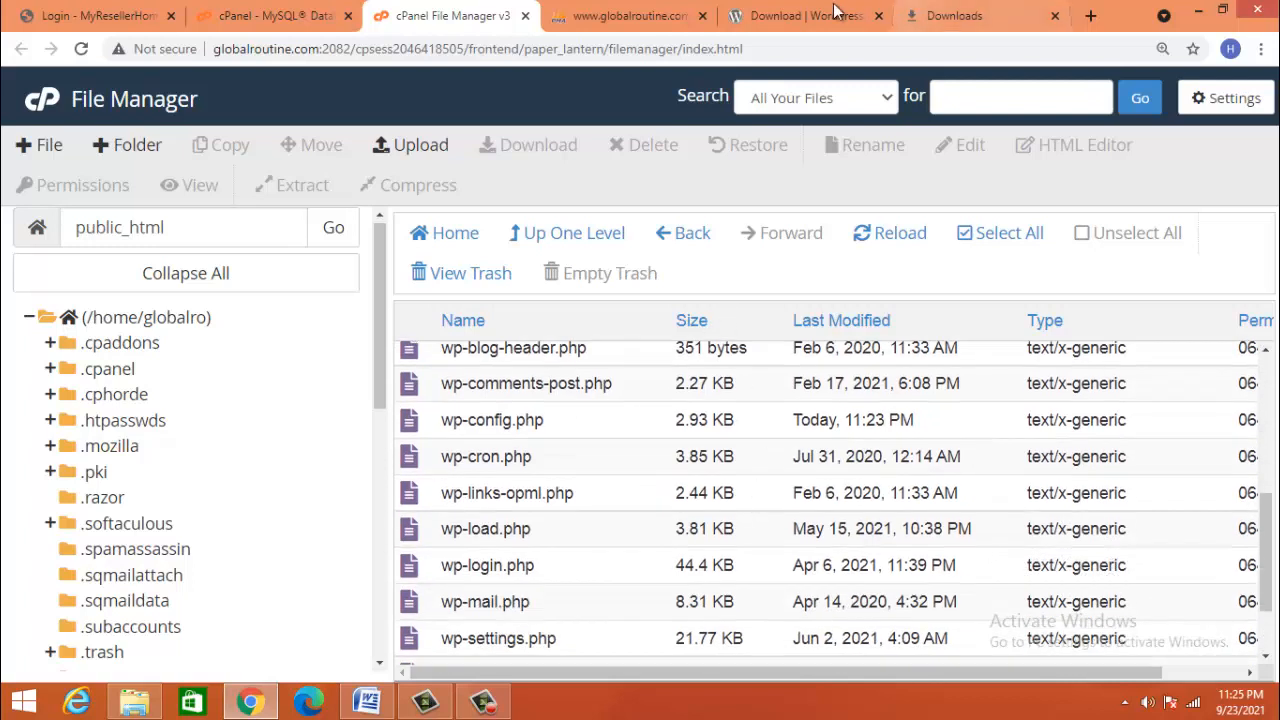
{"action": "left_click", "coordinate": [806, 16]}
- Load globalroutine.com to bring up the WordPress installer, keeping English (United States)
{"action": "scroll", "coordinate": [840, 292], "scroll_direction": "up", "scroll_amount": 13}
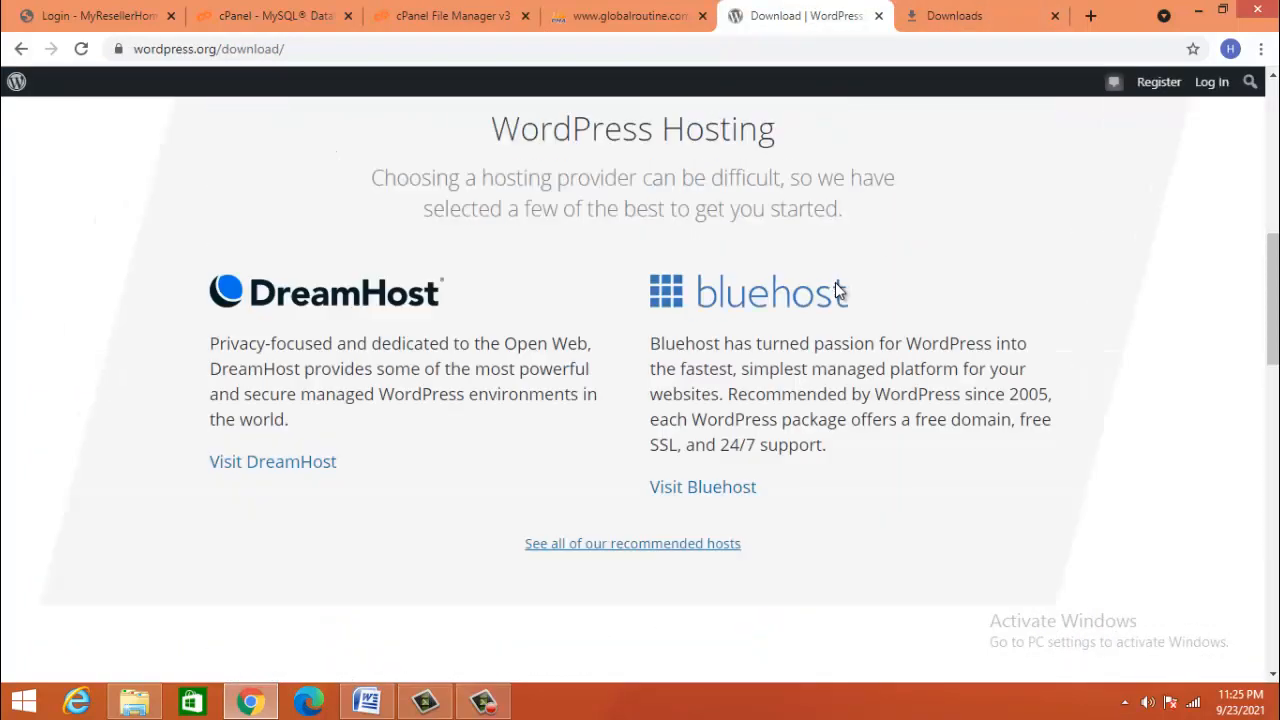
{"action": "left_click", "coordinate": [593, 50]}
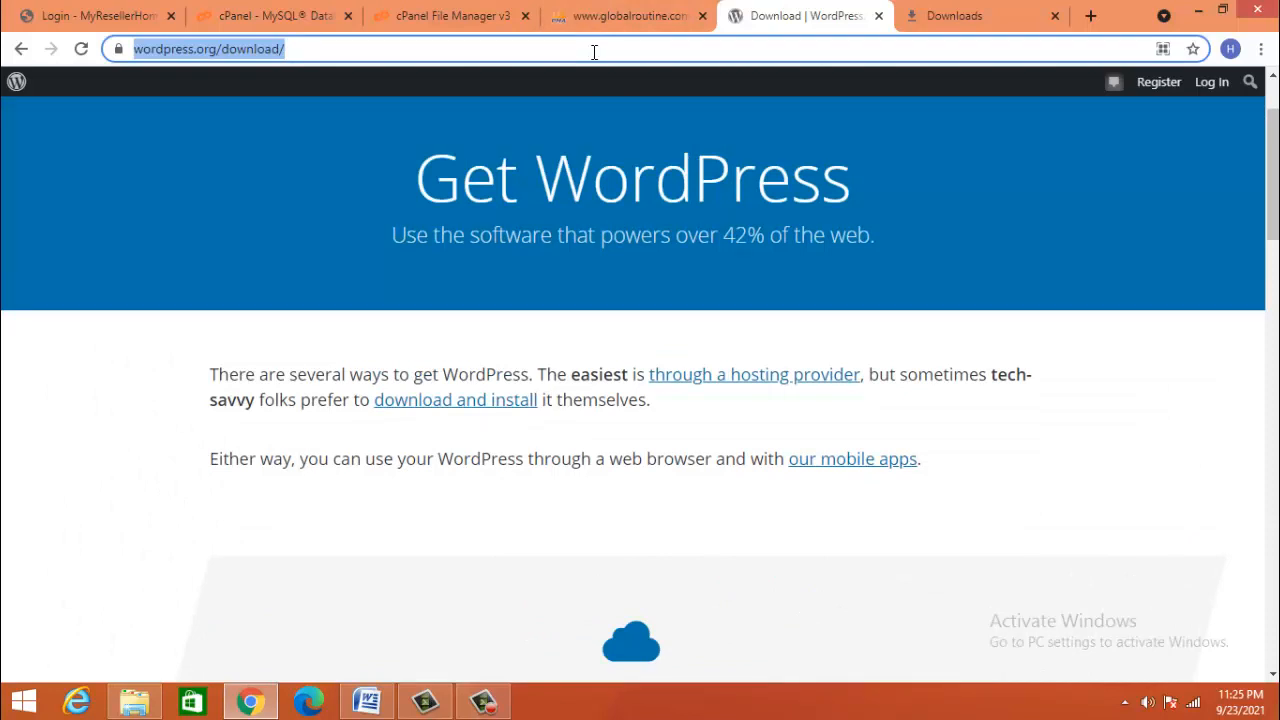
{"action": "type", "text": "glo"}
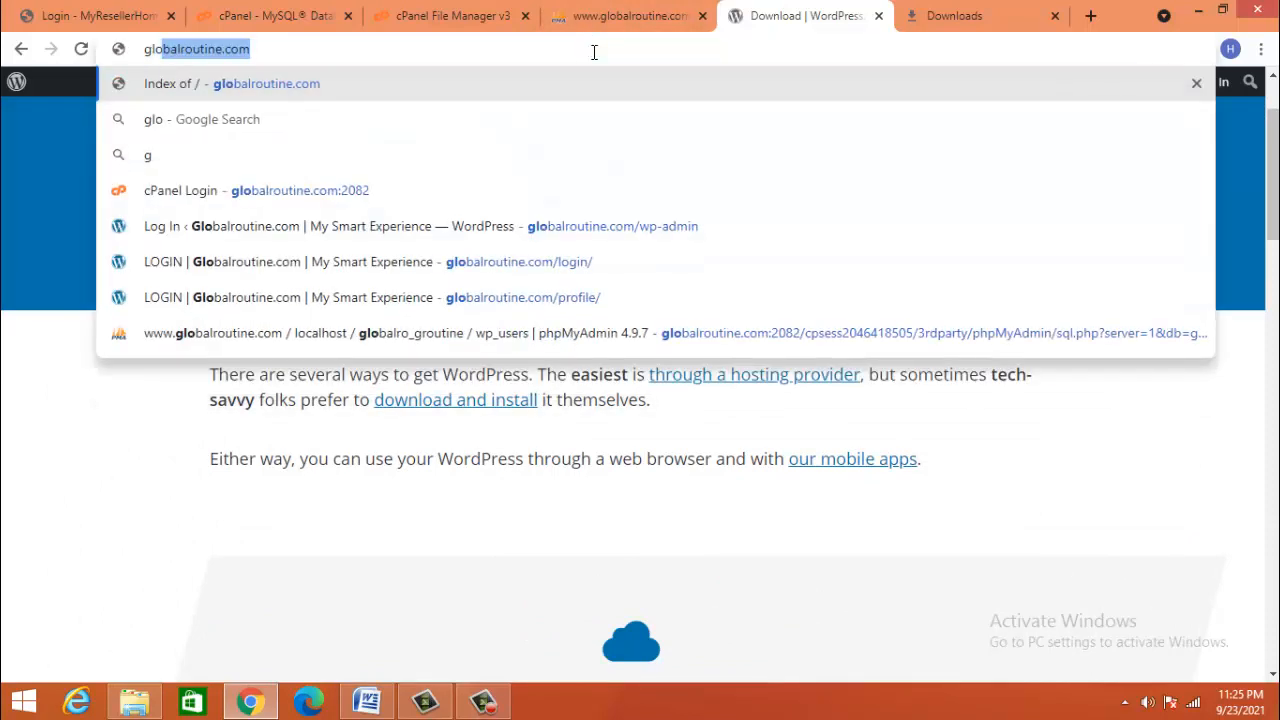
{"action": "type", "text": "balroutine"}
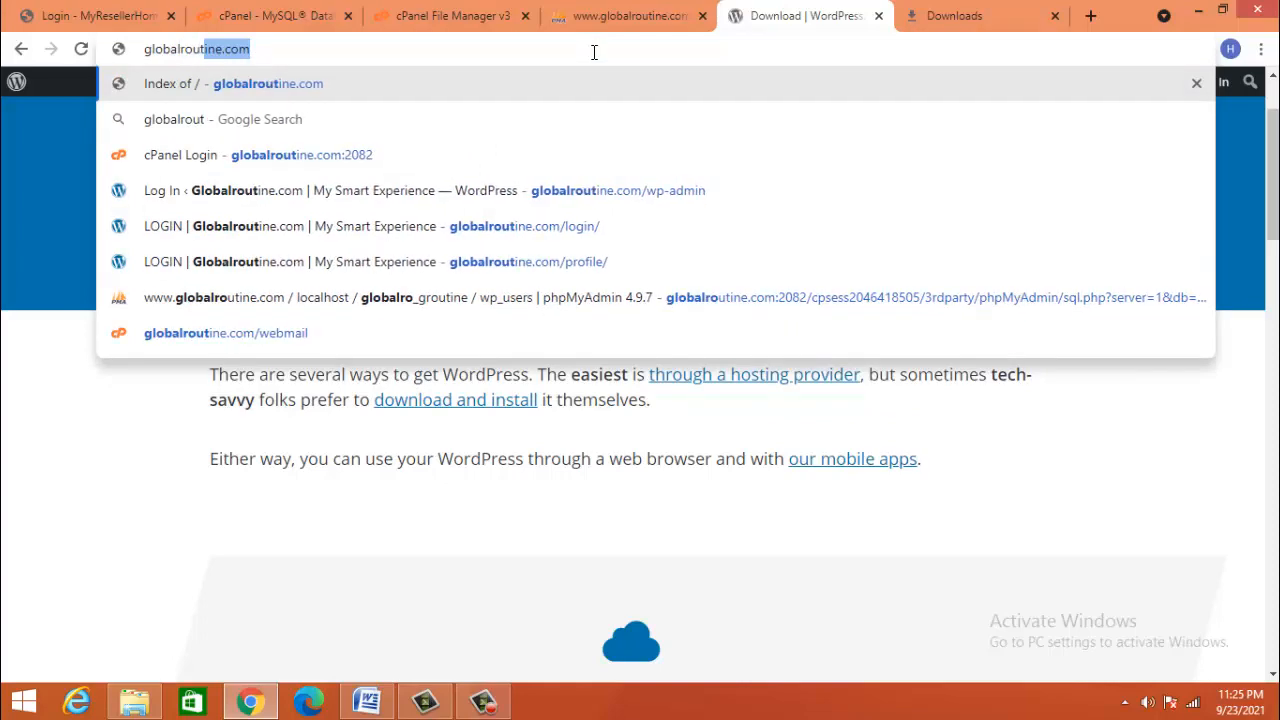
{"action": "key", "text": "BackSpace"}
{"action": "key", "text": "BackSpace"}
{"action": "key", "text": "BackSpace"}
{"action": "key", "text": "BackSpace"}
{"action": "key", "text": "BackSpace"}
{"action": "key", "text": "BackSpace"}
{"action": "key", "text": "BackSpace"}
{"action": "key", "text": "BackSpace"}
{"action": "key", "text": "BackSpace"}
{"action": "key", "text": "BackSpace"}
{"action": "key", "text": "BackSpace"}
{"action": "key", "text": "BackSpace"}
{"action": "key", "text": "BackSpace"}
{"action": "key", "text": "BackSpace"}
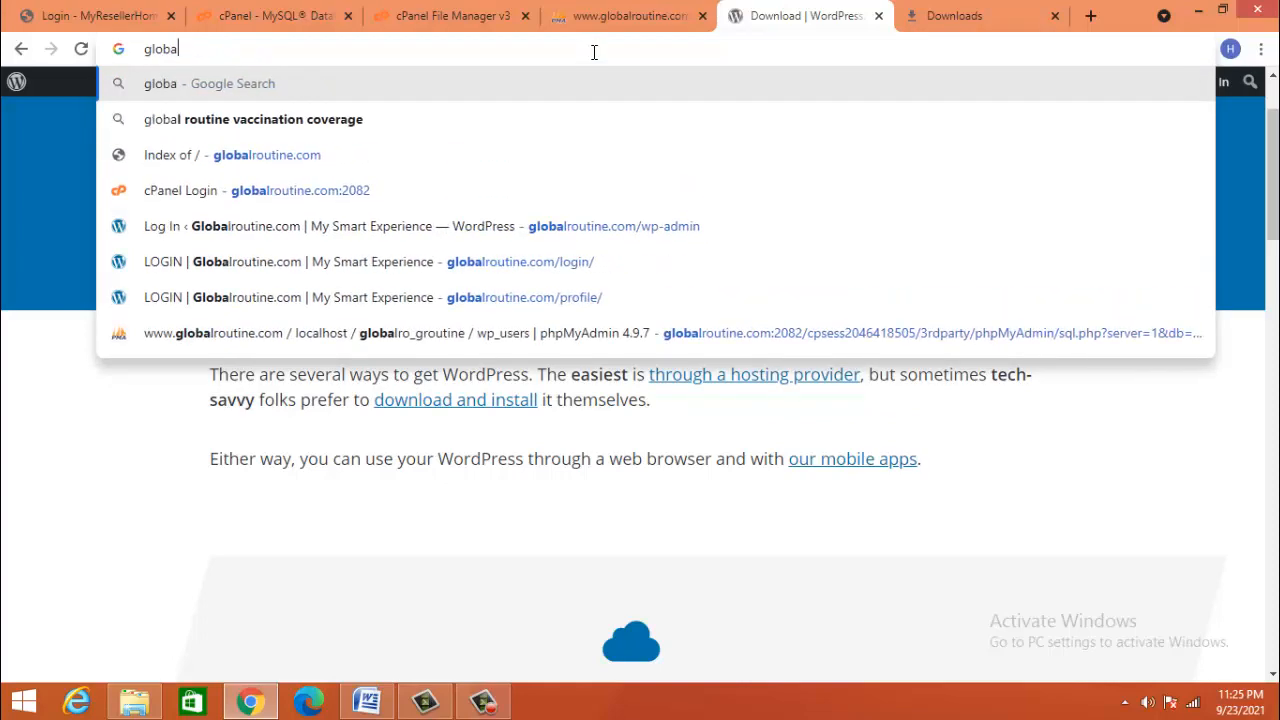
{"action": "type", "text": "globa"}
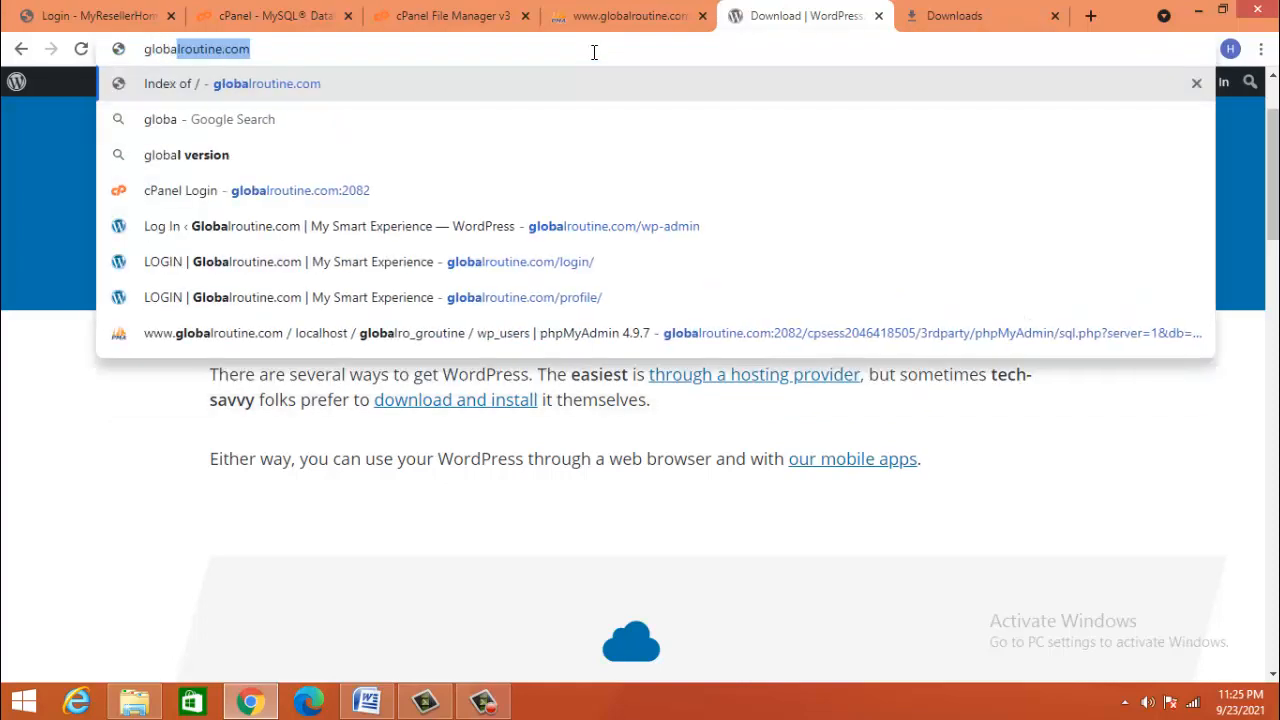
{"action": "key", "text": "End"}
{"action": "key", "text": "Return"}
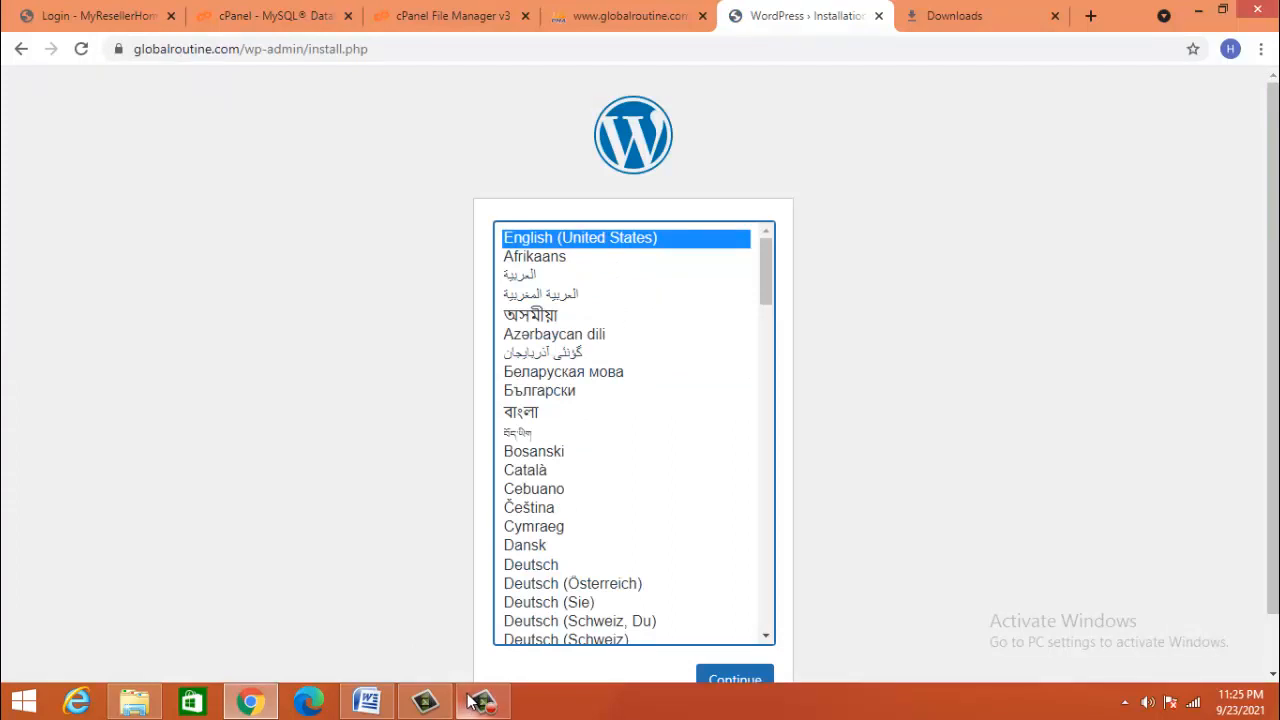
{"action": "left_click", "coordinate": [481, 702]}
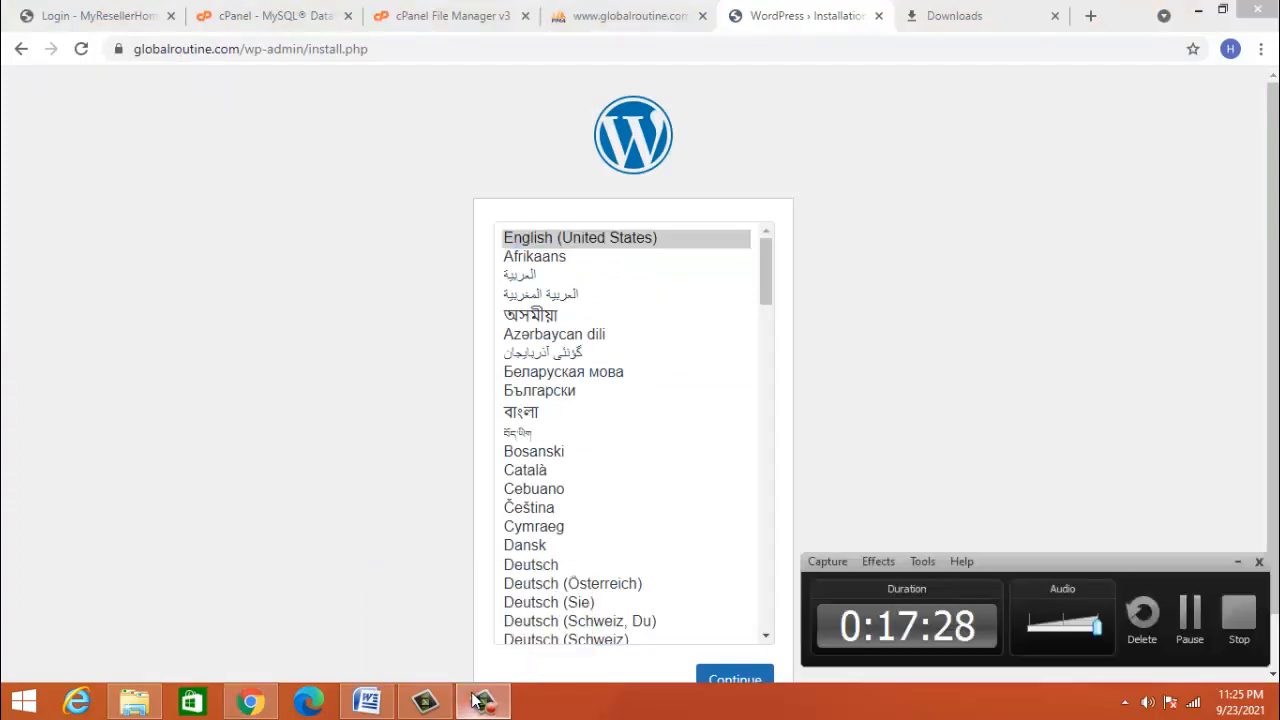
{"action": "left_click", "coordinate": [481, 702]}
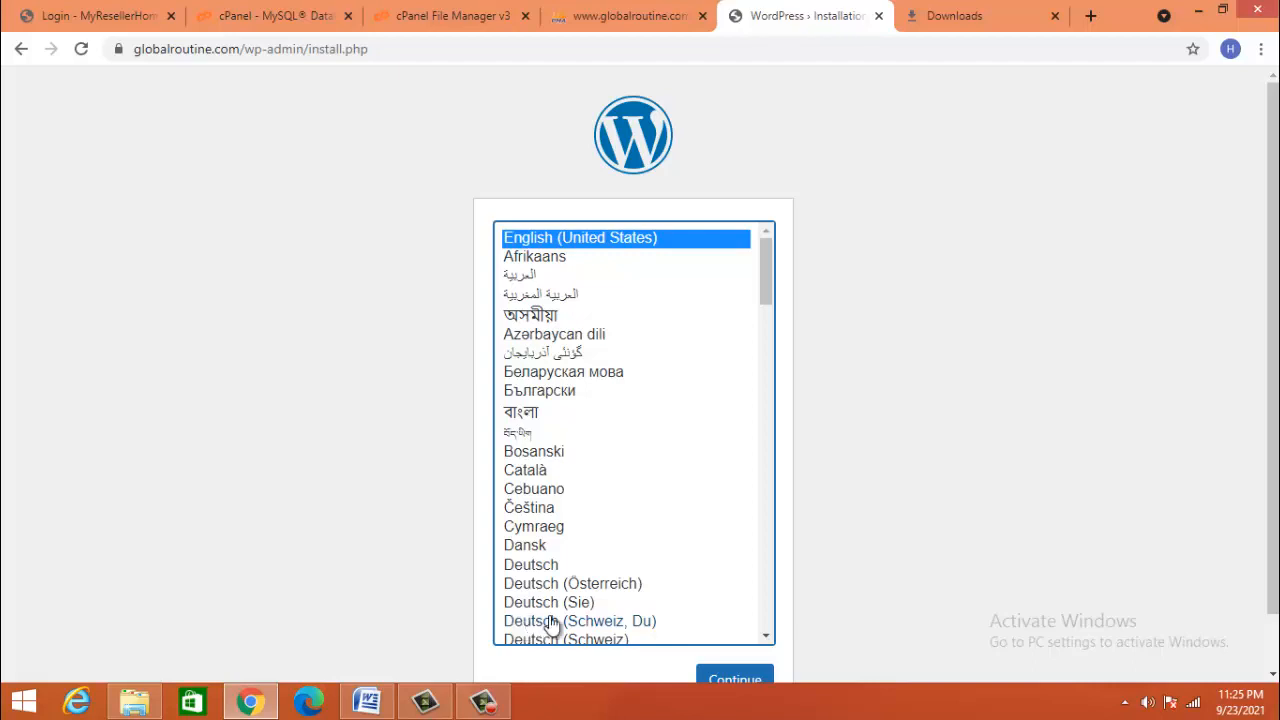
{"action": "scroll", "coordinate": [680, 640], "scroll_direction": "down", "scroll_amount": 5}
{"action": "scroll", "coordinate": [750, 538], "scroll_direction": "up", "scroll_amount": 5}
- Continue with English (United States) and enter 'Globalroutine Shop' as the Site Title
{"action": "left_click", "coordinate": [745, 682]}
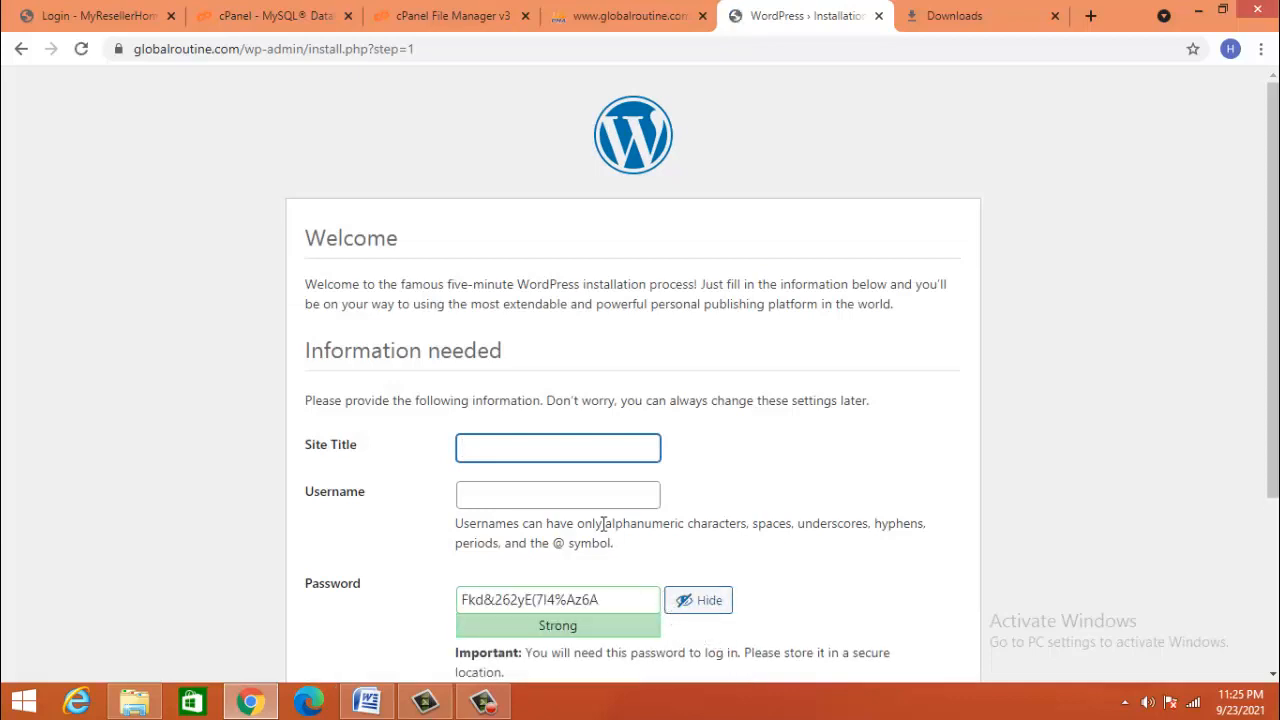
{"action": "scroll", "coordinate": [641, 480], "scroll_direction": "down", "scroll_amount": 2}
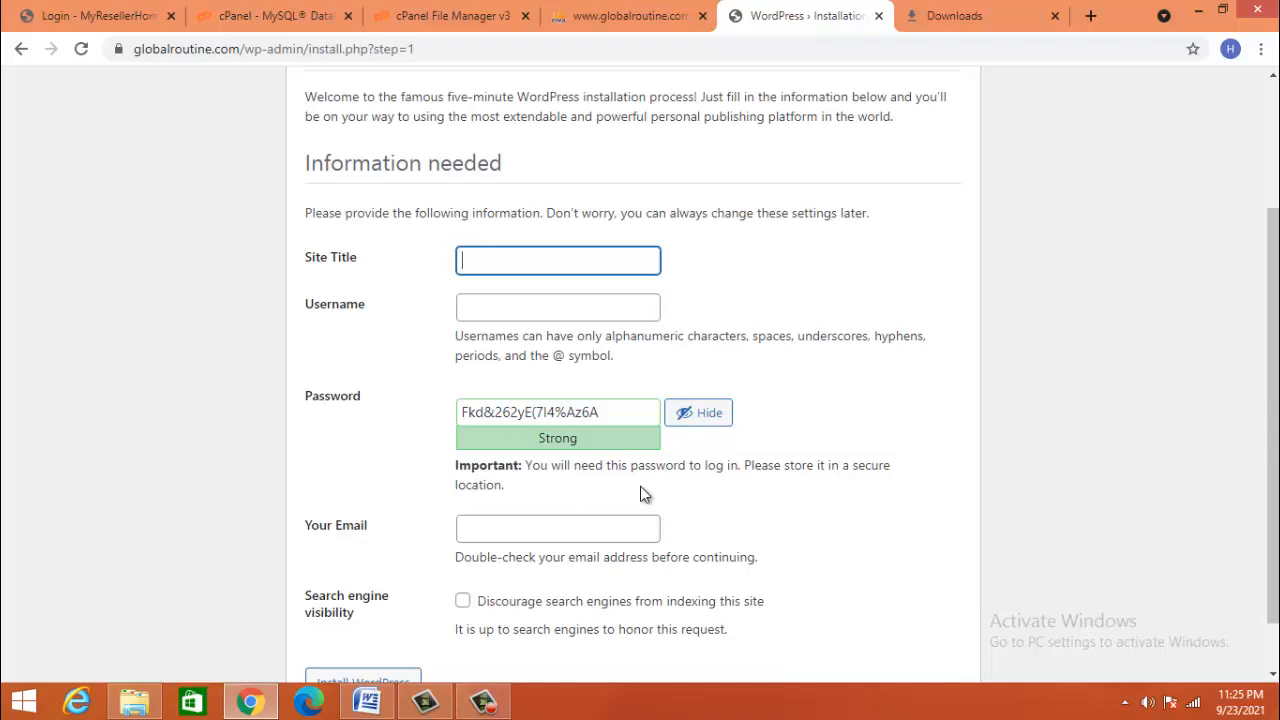
{"action": "scroll", "coordinate": [641, 494], "scroll_direction": "up", "scroll_amount": 1}
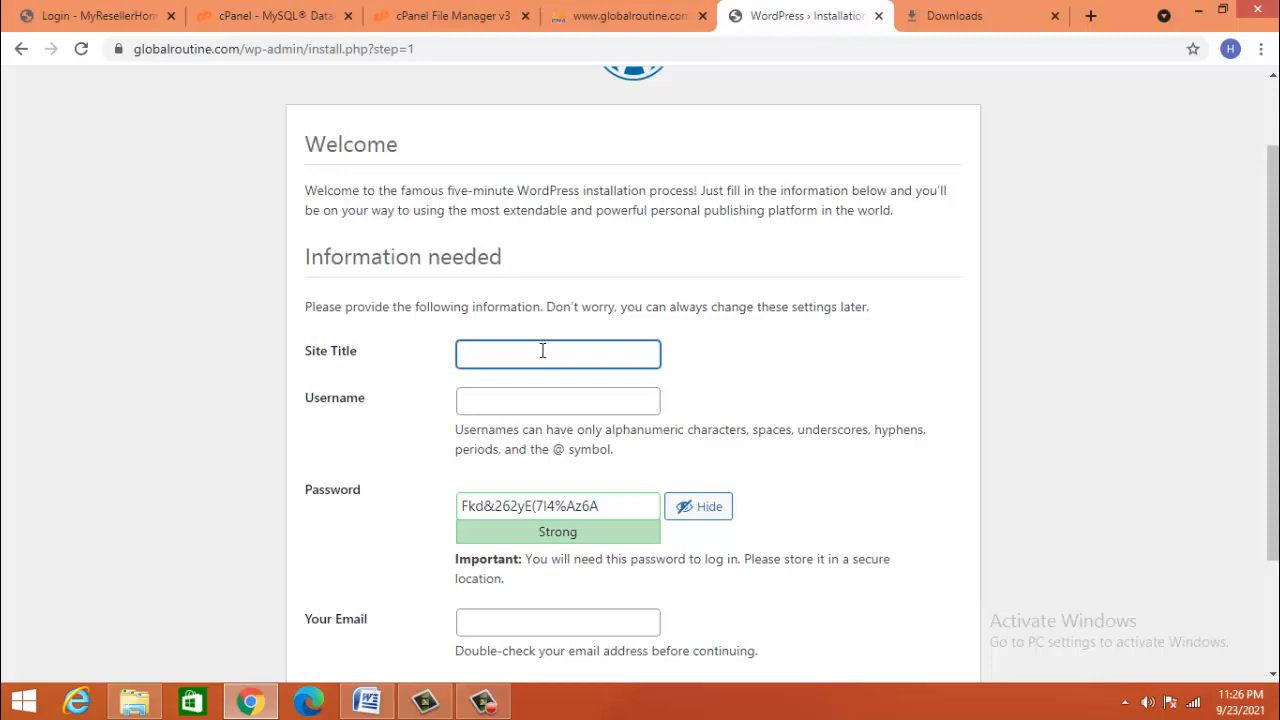
{"action": "type", "text": "Globalroutine"}
{"action": "key", "text": "BackSpace"}
{"action": "key", "text": "BackSpace"}
{"action": "key", "text": "BackSpace"}
{"action": "key", "text": "BackSpace"}
{"action": "key", "text": "BackSpace"}
{"action": "key", "text": "BackSpace"}
{"action": "key", "text": "BackSpace"}
{"action": "key", "text": "BackSpace"}
{"action": "key", "text": "BackSpace"}
{"action": "key", "text": "BackSpace"}
{"action": "key", "text": "BackSpace"}
{"action": "key", "text": "BackSpace"}
{"action": "key", "text": "BackSpace"}
{"action": "type", "text": "Globalroutine SHop"}
{"action": "key", "text": "BackSpace"}
{"action": "key", "text": "BackSpace"}
{"action": "key", "text": "BackSpace"}
{"action": "type", "text": "hop"}
- Delete the auto-suggested password from the Password field
{"action": "scroll", "coordinate": [560, 400], "scroll_direction": "down", "scroll_amount": 2}
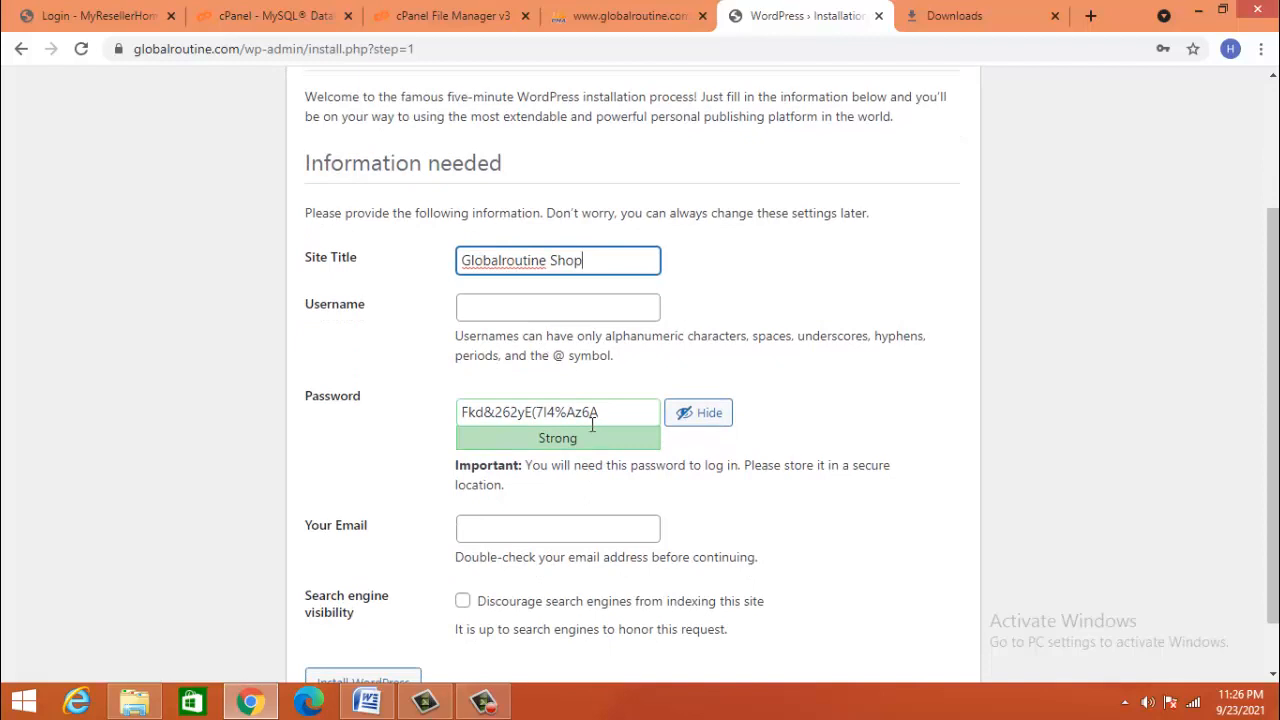
{"action": "left_click_drag", "start_coordinate": [600, 412], "coordinate": [237, 391]}
{"action": "key", "text": "BackSpace"}
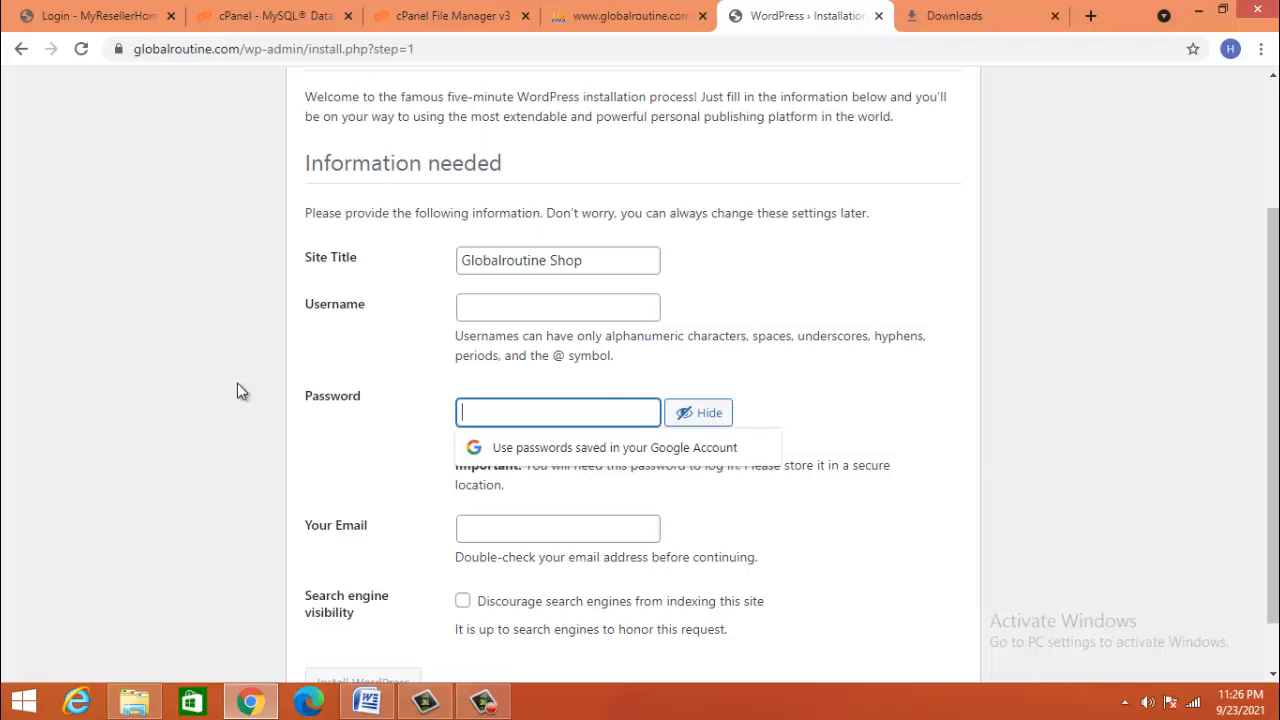
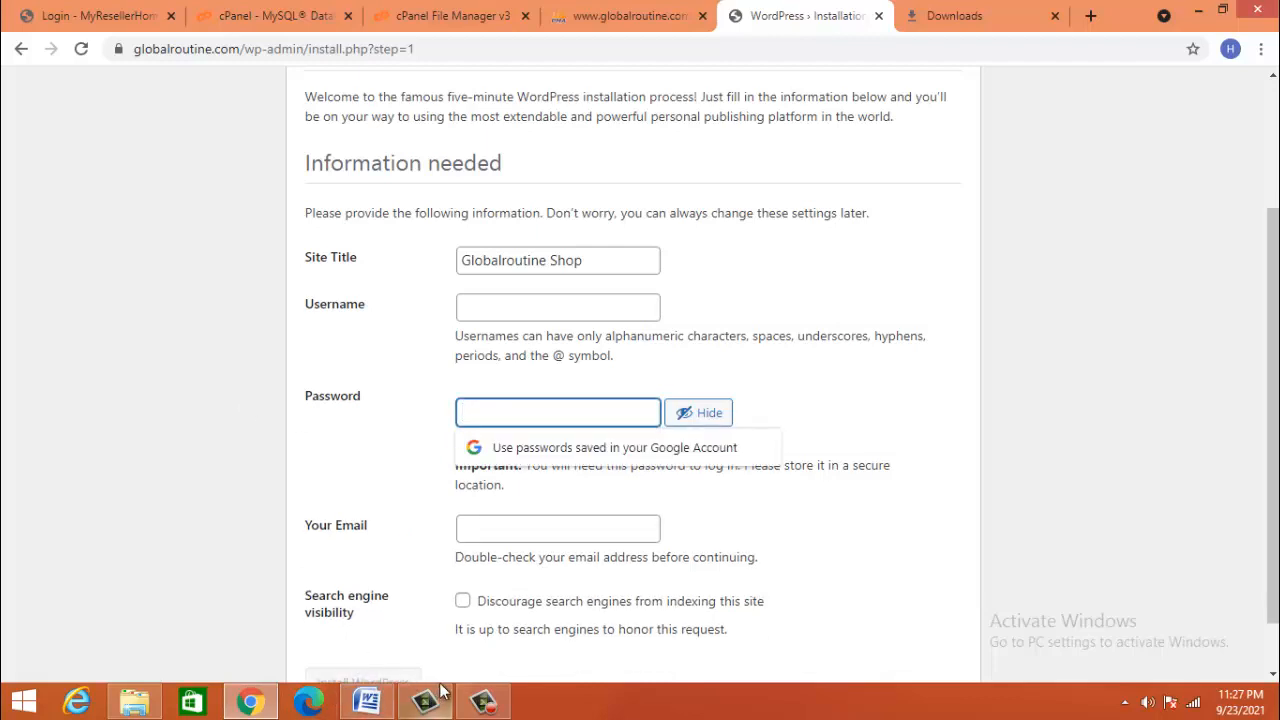
{"action": "left_click", "coordinate": [480, 702]}
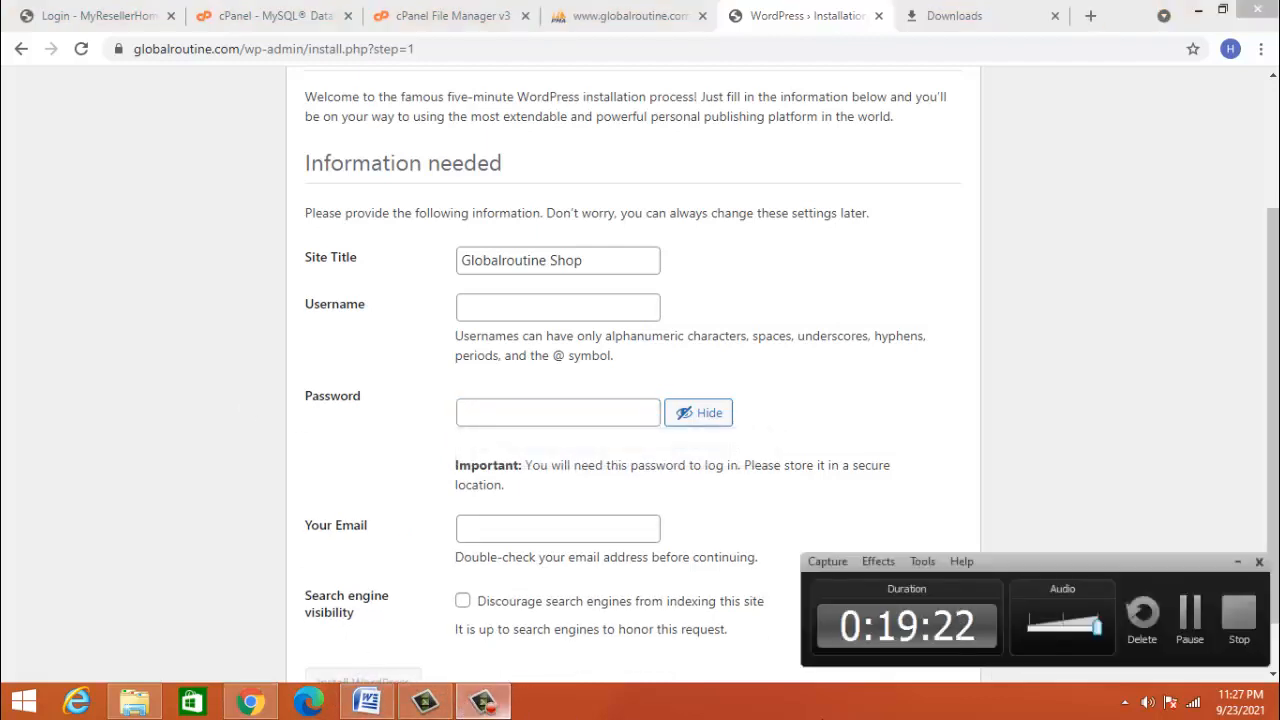
- Enter admin as the username and confirm use of the weak password
{"action": "left_click", "coordinate": [1188, 614]}
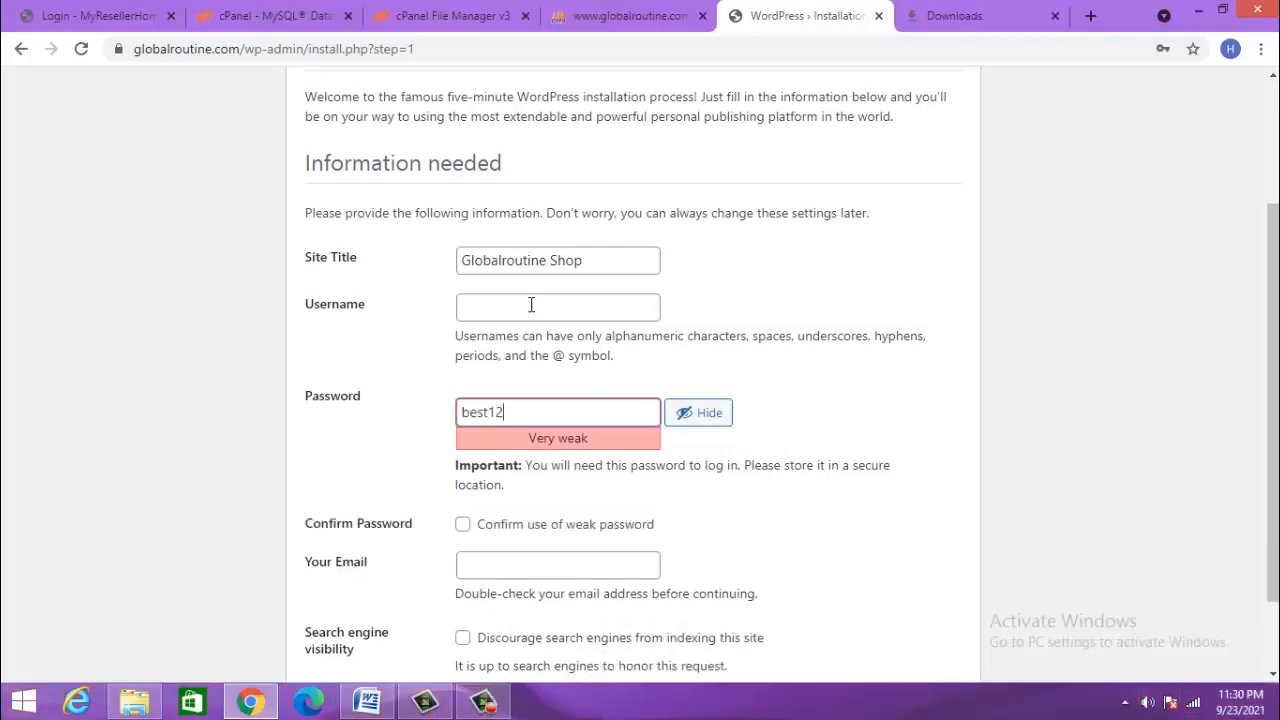
{"action": "left_click", "coordinate": [531, 309]}
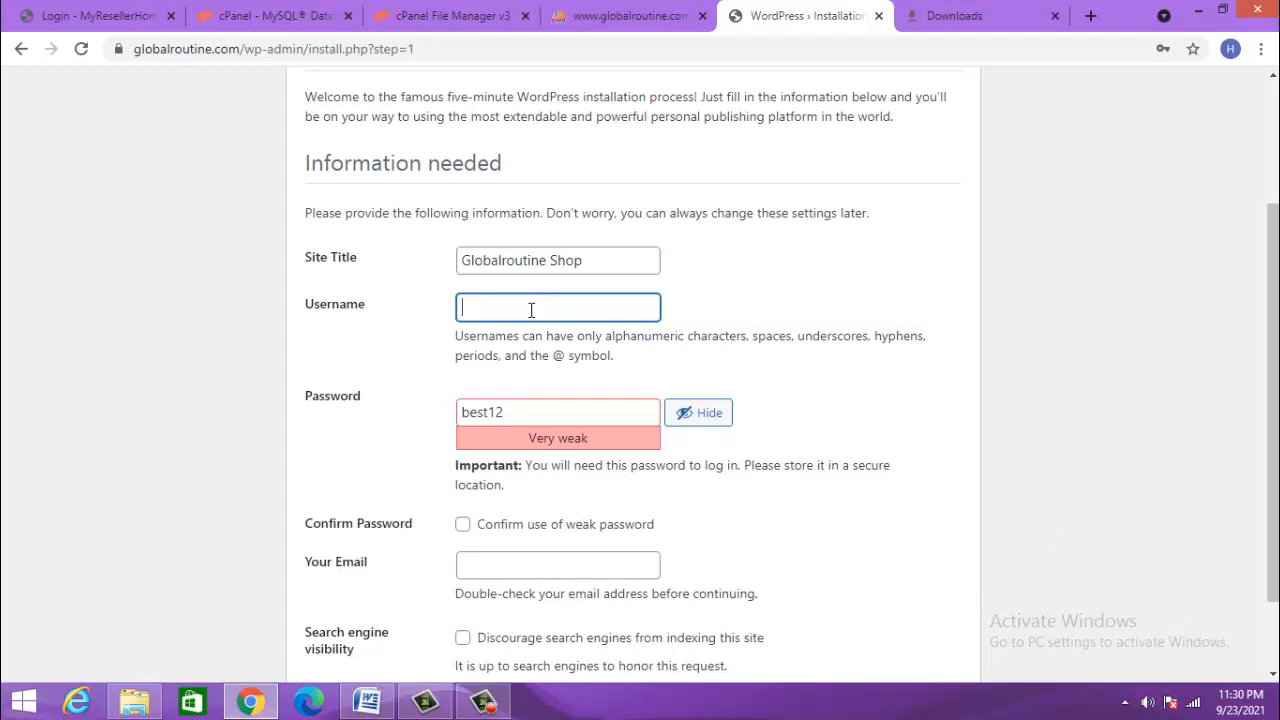
{"action": "type", "text": "admin"}
{"action": "scroll", "coordinate": [665, 392], "scroll_direction": "down", "scroll_amount": 2}
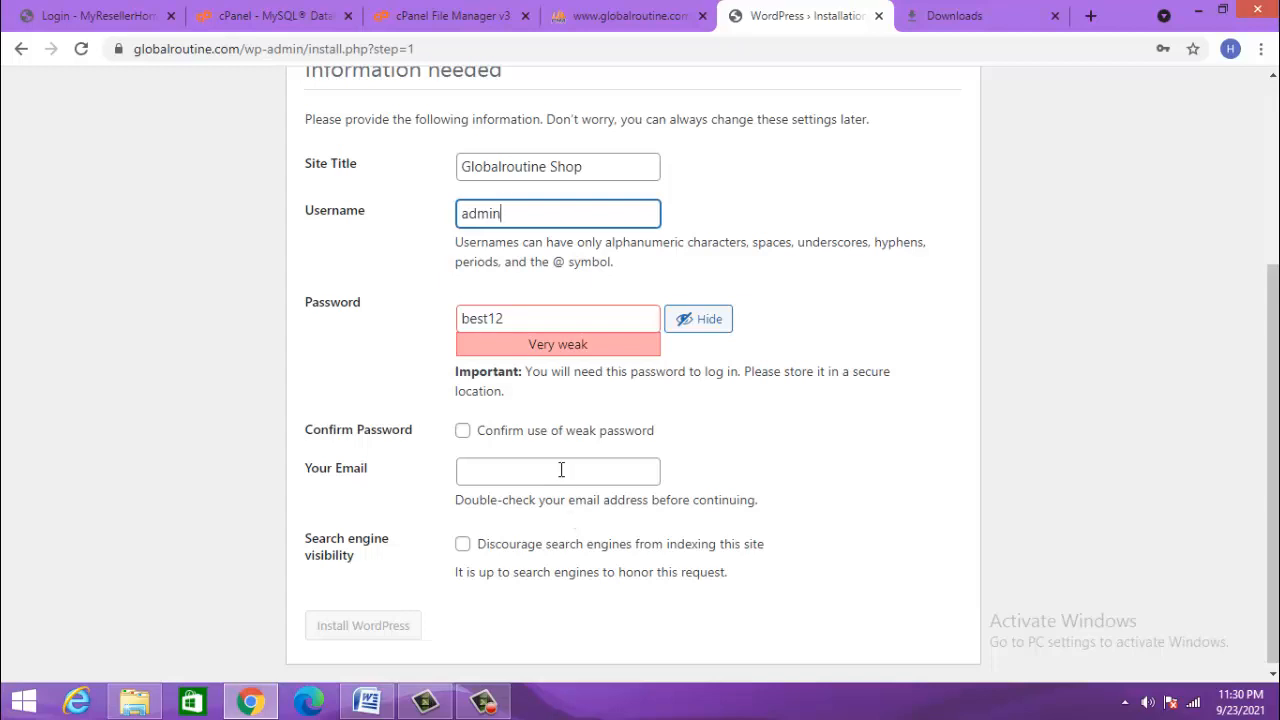
{"action": "left_click", "coordinate": [463, 431]}
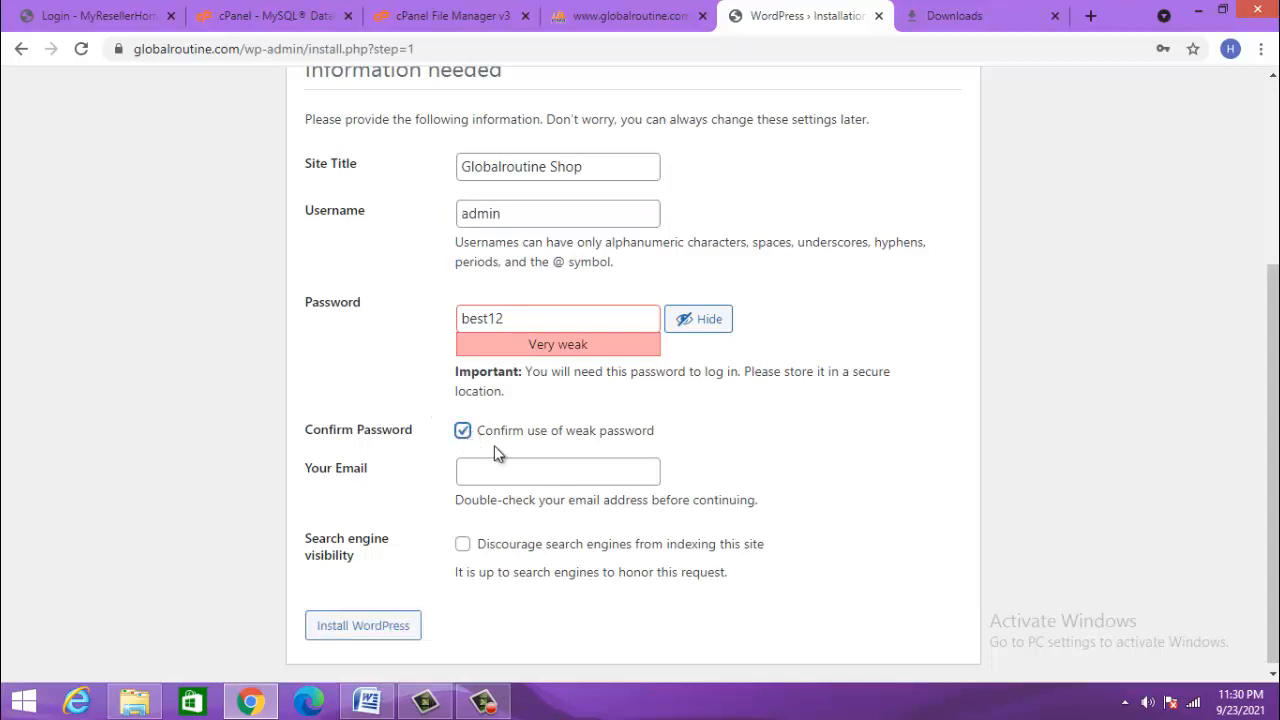
- Fill in the site's contact e-mail address in Your Email
{"action": "left_click", "coordinate": [499, 473]}
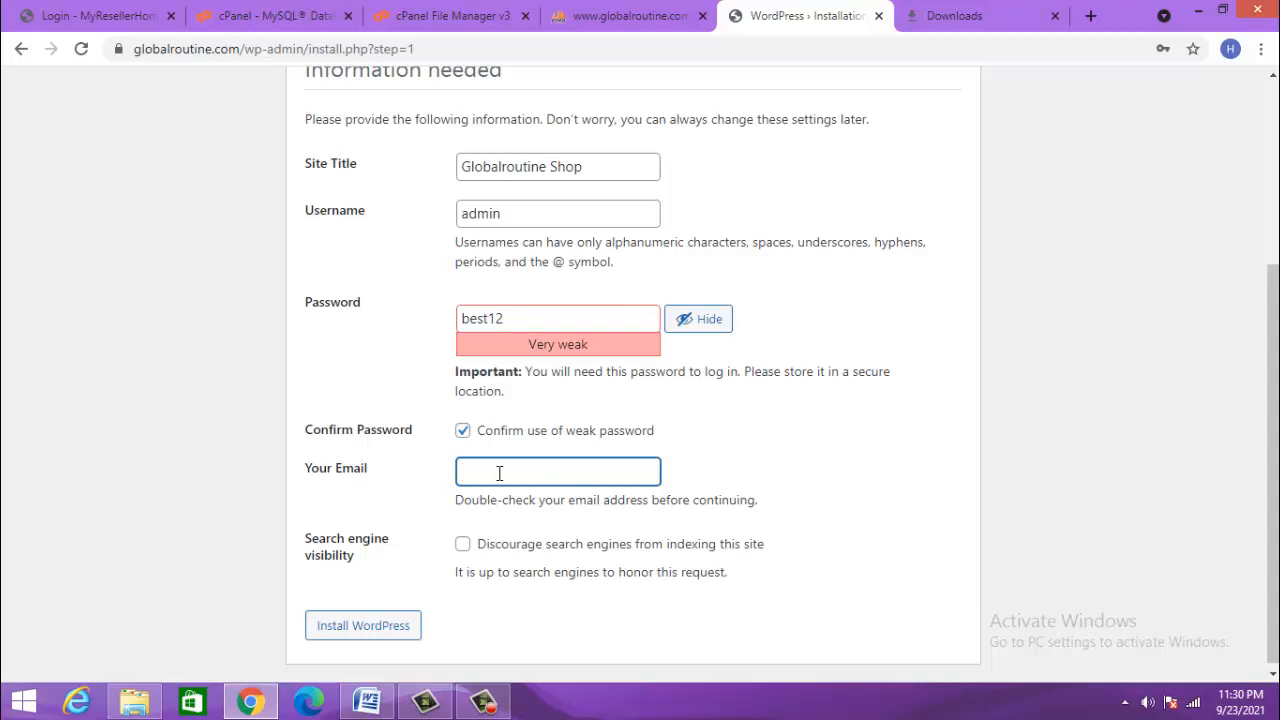
{"action": "type", "text": "donotreply"}
{"action": "key", "text": "BackSpace"}
{"action": "key", "text": "BackSpace"}
{"action": "key", "text": "BackSpace"}
{"action": "key", "text": "BackSpace"}
{"action": "key", "text": "BackSpace"}
{"action": "key", "text": "BackSpace"}
{"action": "key", "text": "BackSpace"}
{"action": "key", "text": "BackSpace"}
{"action": "key", "text": "BackSpace"}
{"action": "left_click", "coordinate": [483, 701]}
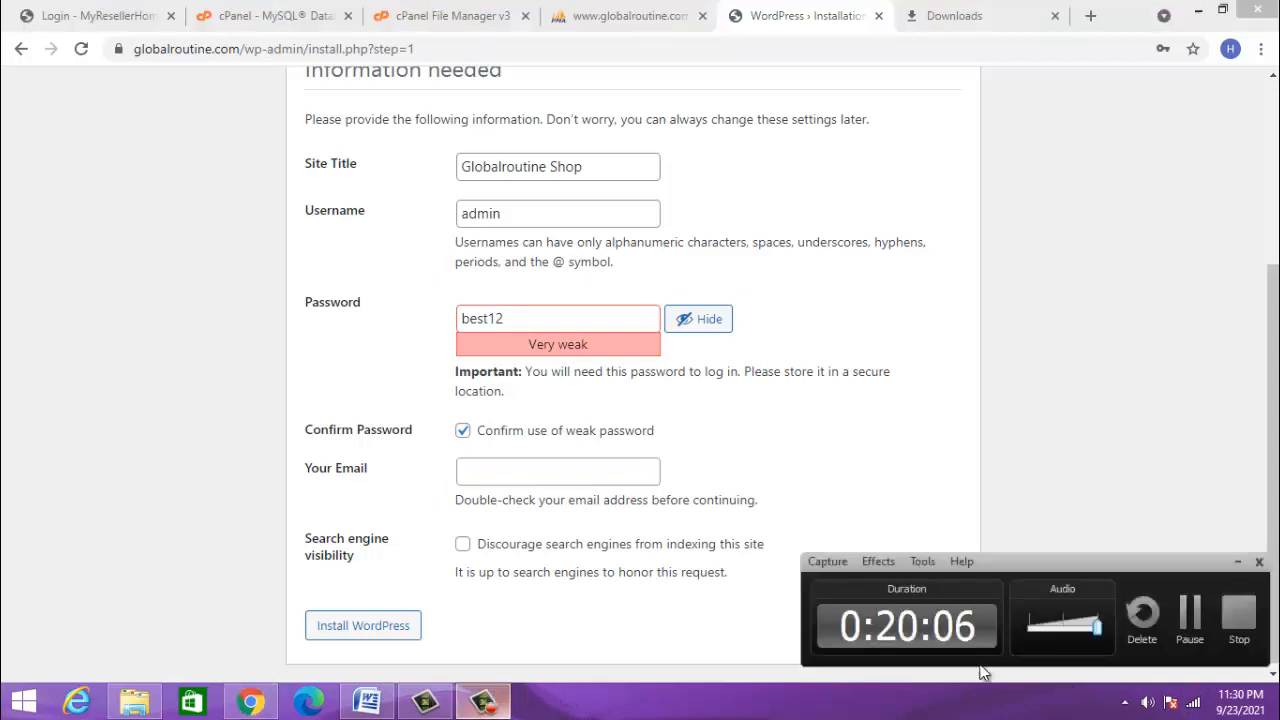
{"action": "left_click", "coordinate": [1189, 617]}
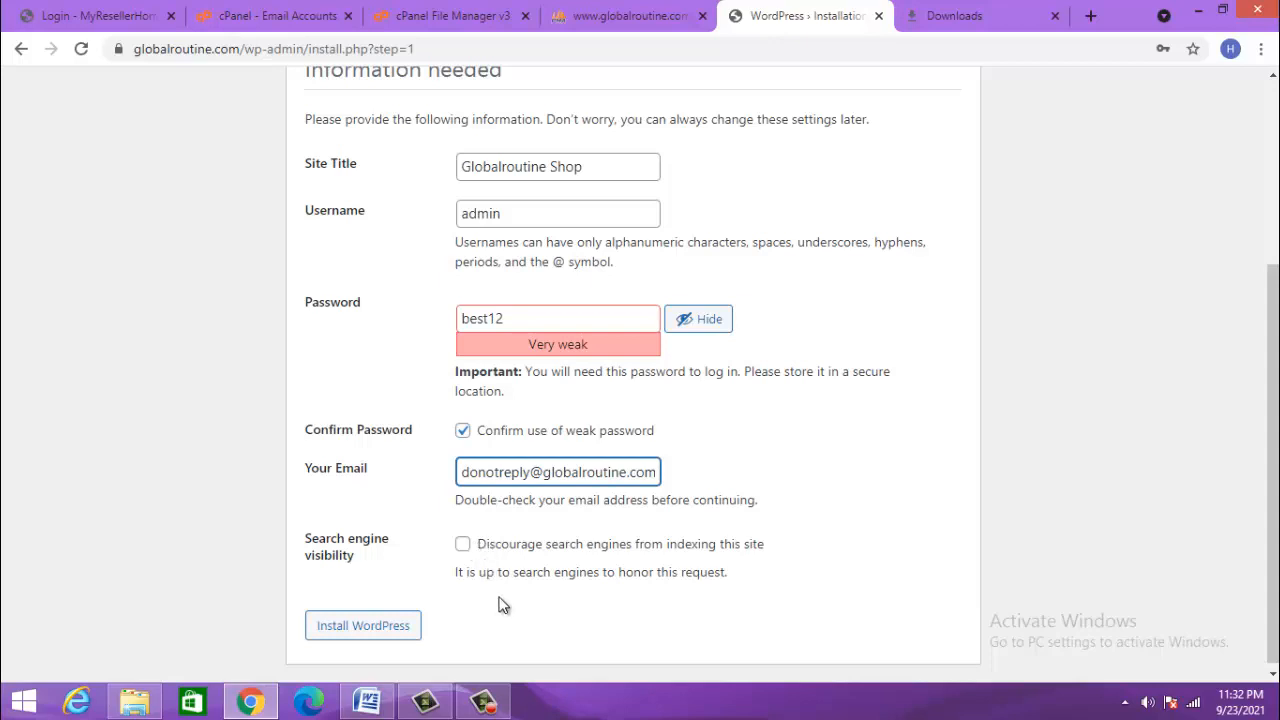
{"action": "scroll", "coordinate": [540, 549], "scroll_direction": "up", "scroll_amount": 3}
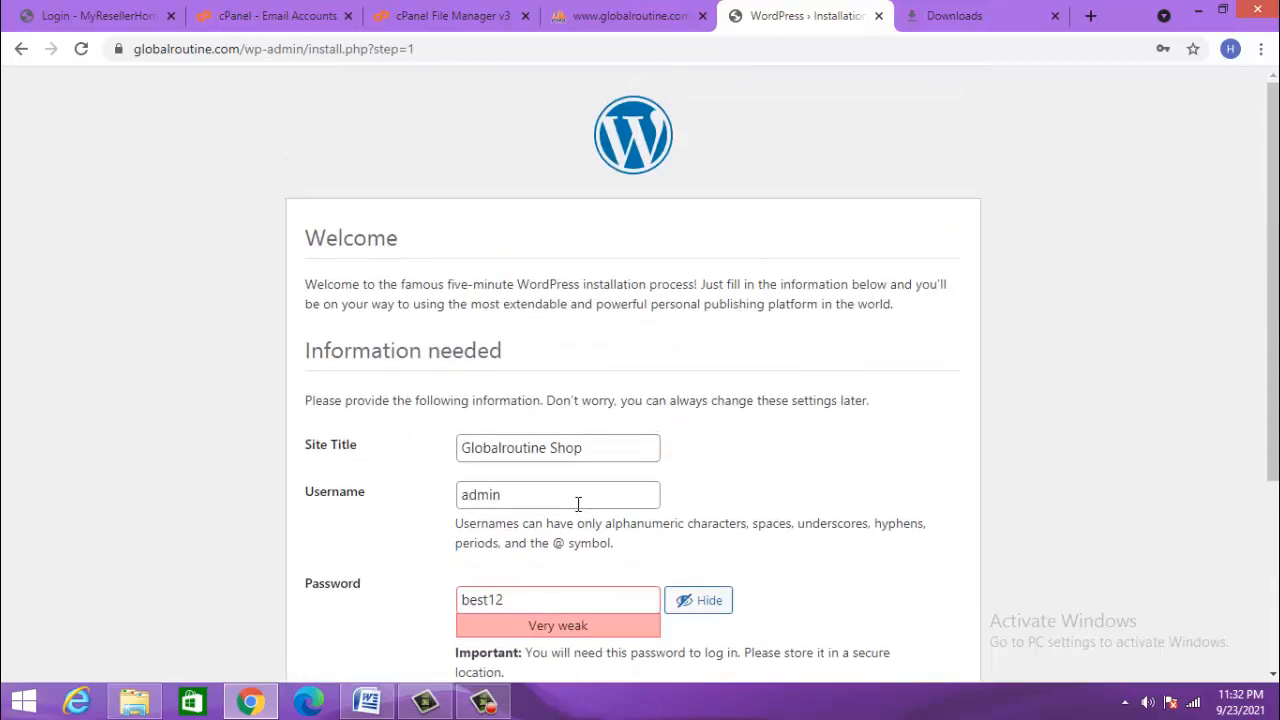
{"action": "scroll", "coordinate": [578, 504], "scroll_direction": "down", "scroll_amount": 3}
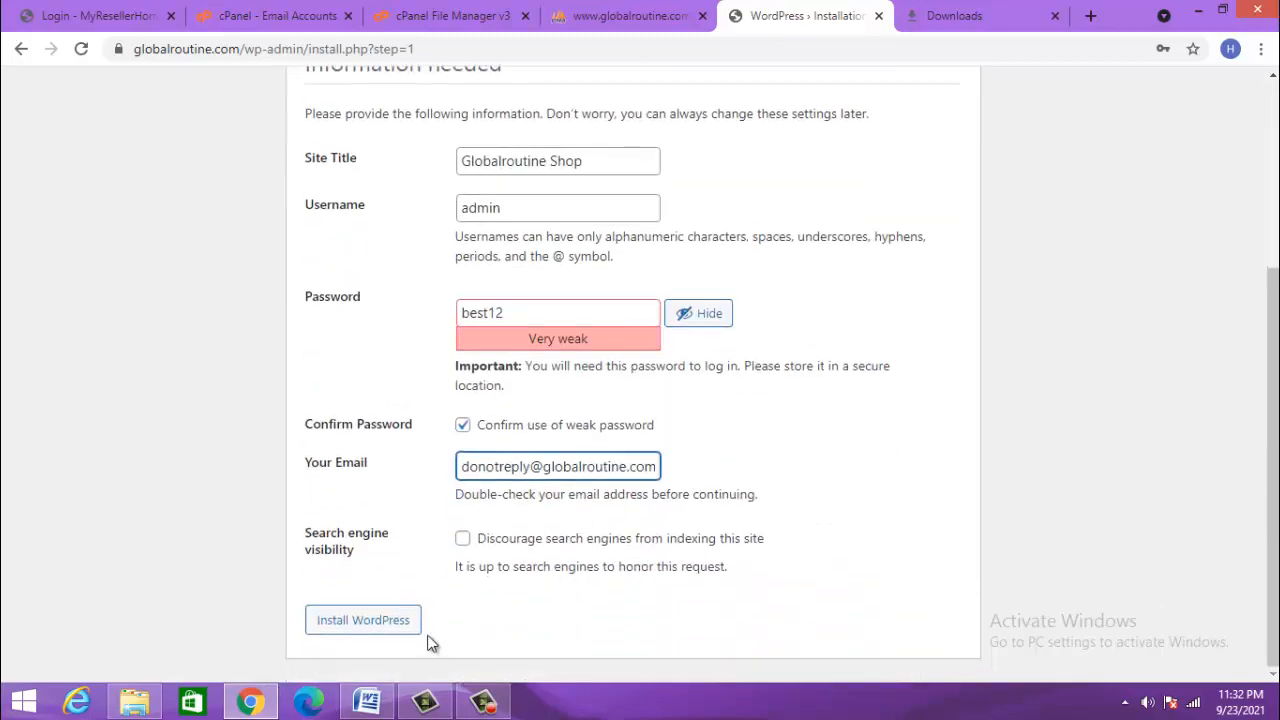
- Install WordPress, then log in as admin with the new password to reach the Dashboard
{"action": "left_click", "coordinate": [380, 622]}
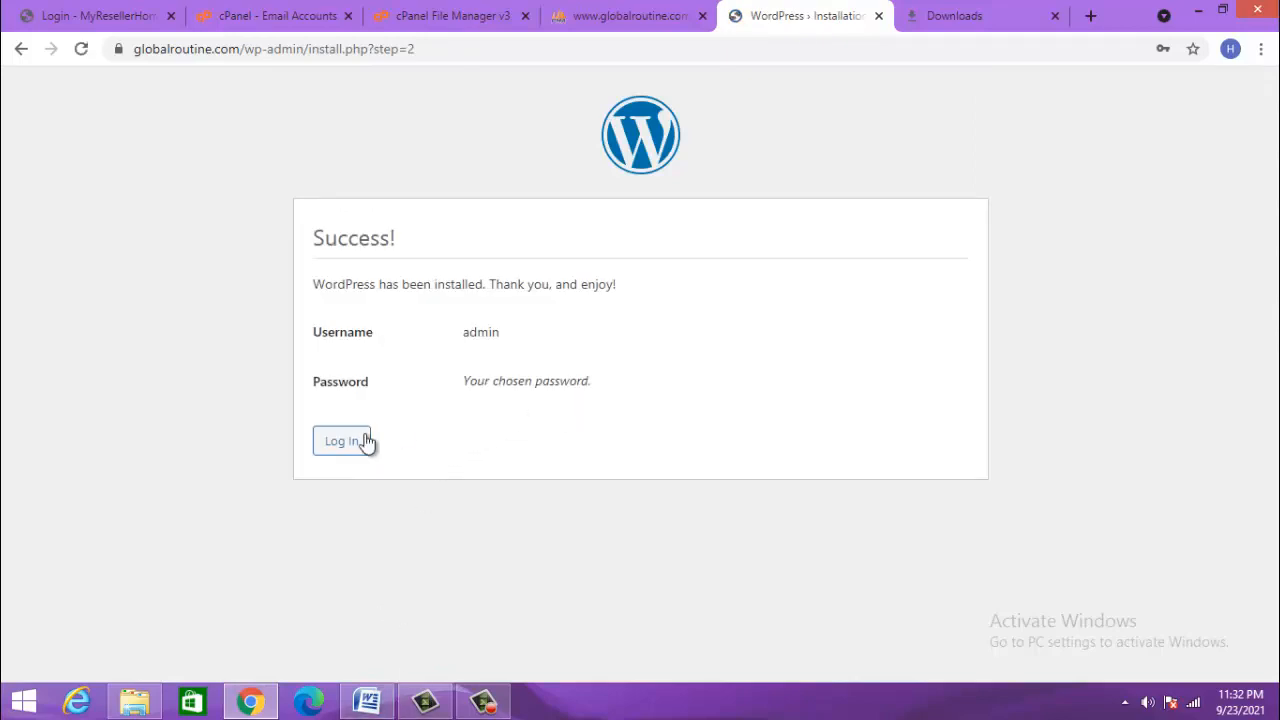
{"action": "left_click", "coordinate": [336, 452]}
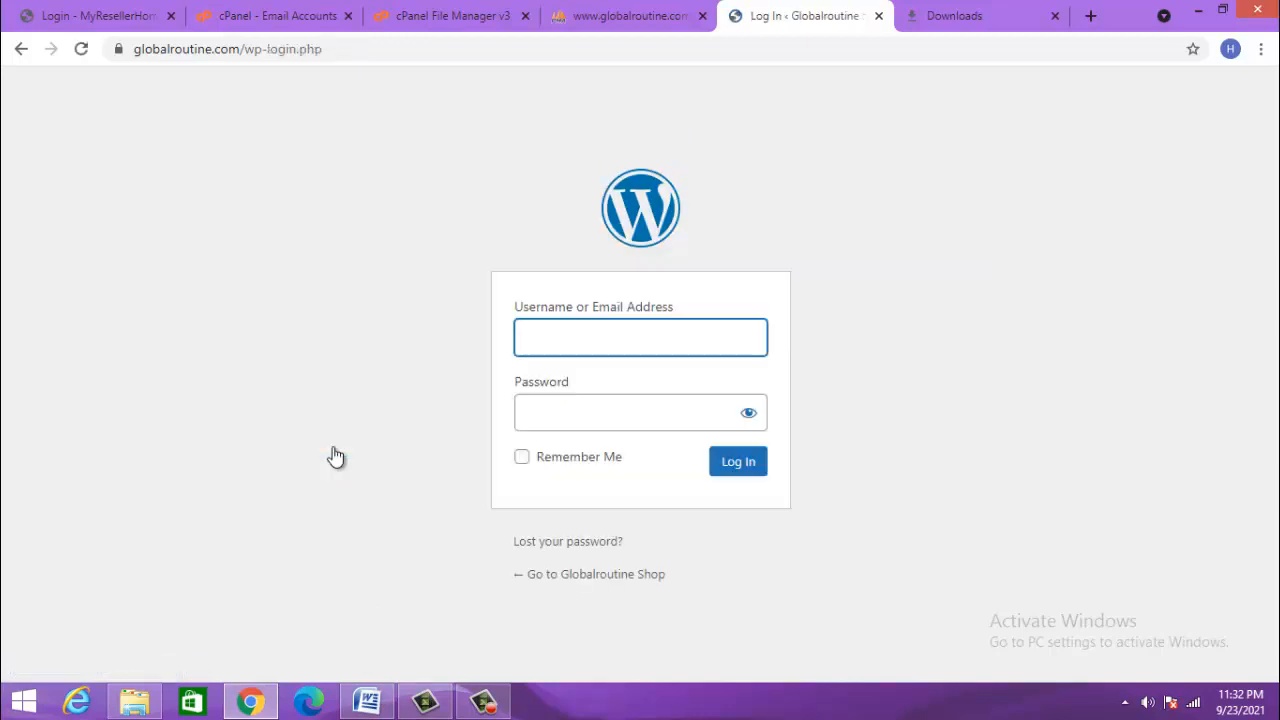
{"action": "type", "text": "admin"}
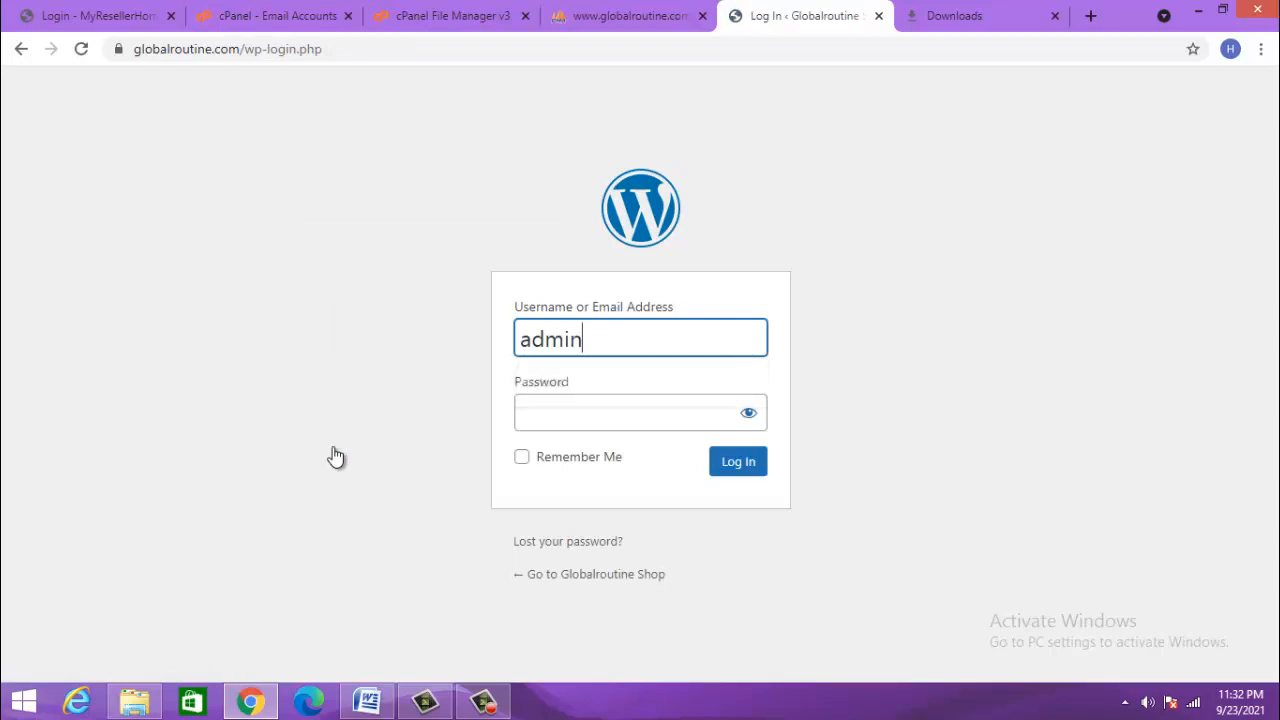
{"action": "key", "text": "Tab"}
{"action": "type", "text": "****"}
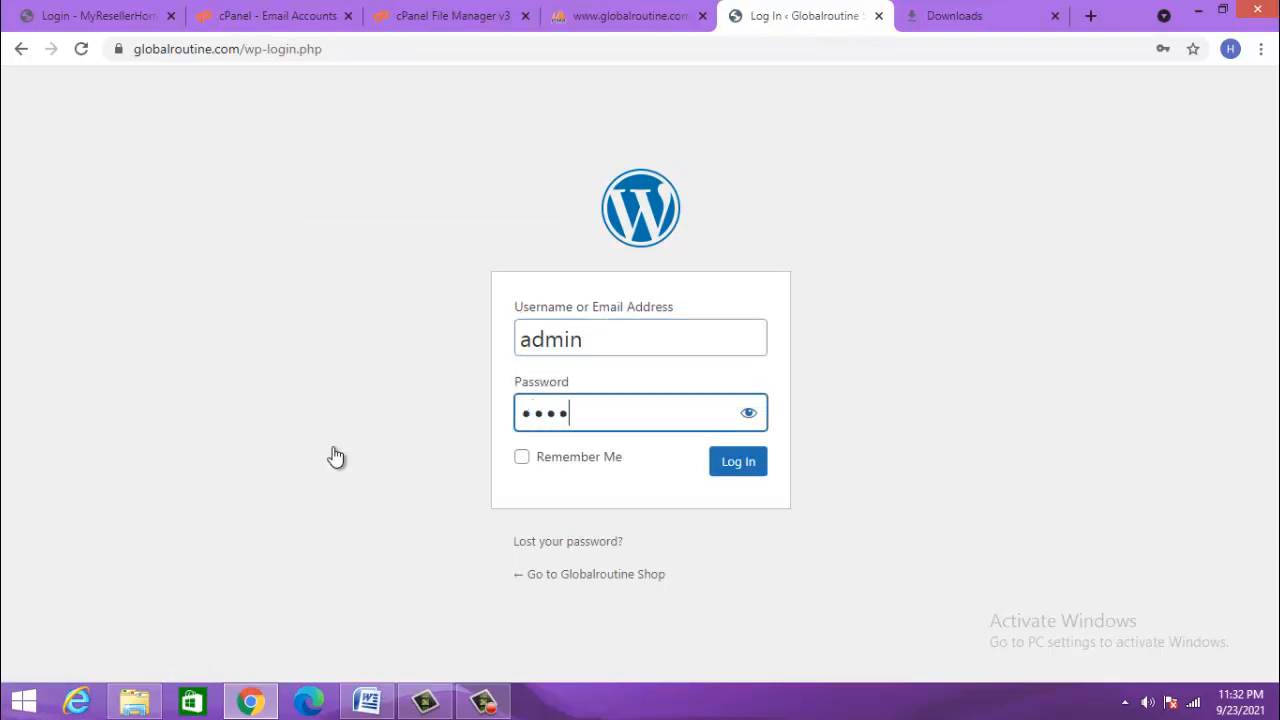
{"action": "key", "text": "BackSpace"}
{"action": "key", "text": "BackSpace"}
{"action": "key", "text": "BackSpace"}
{"action": "key", "text": "BackSpace"}
{"action": "type", "text": "******"}
{"action": "key", "text": "Return"}
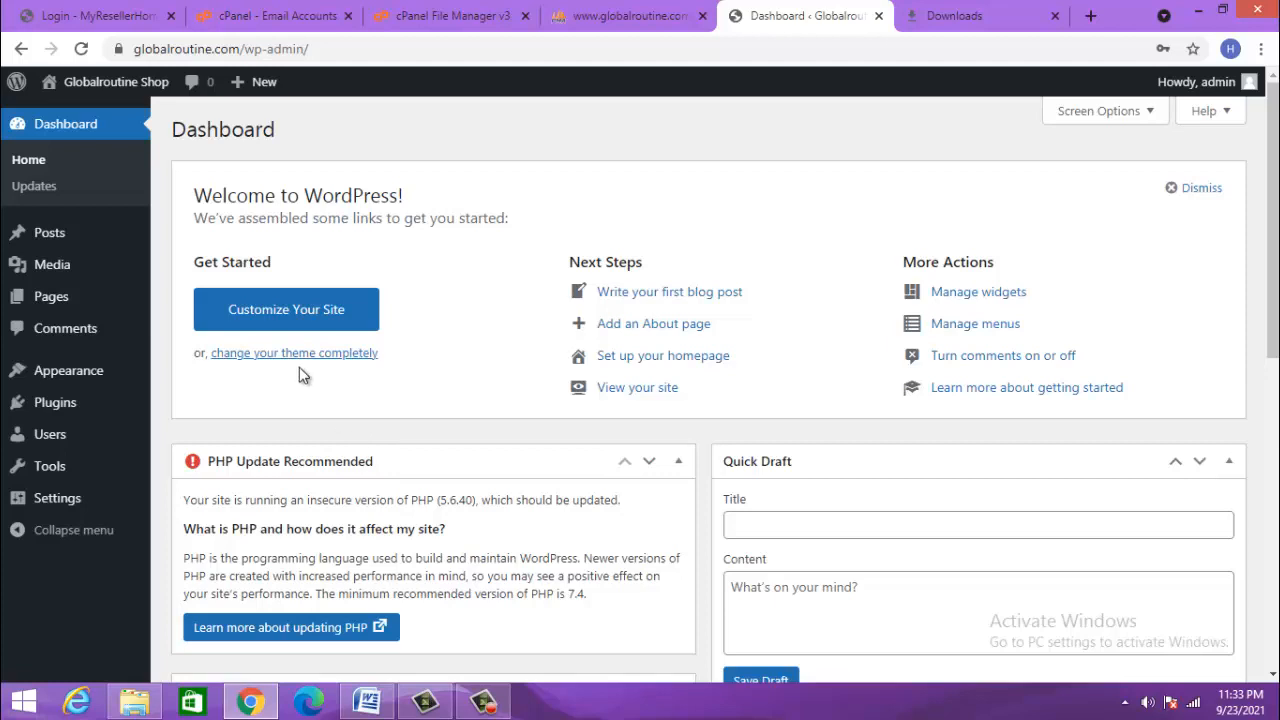
- Load globalroutine.com in the spare tab to view the live site, then return to the Dashboard
{"action": "left_click", "coordinate": [1014, 12]}
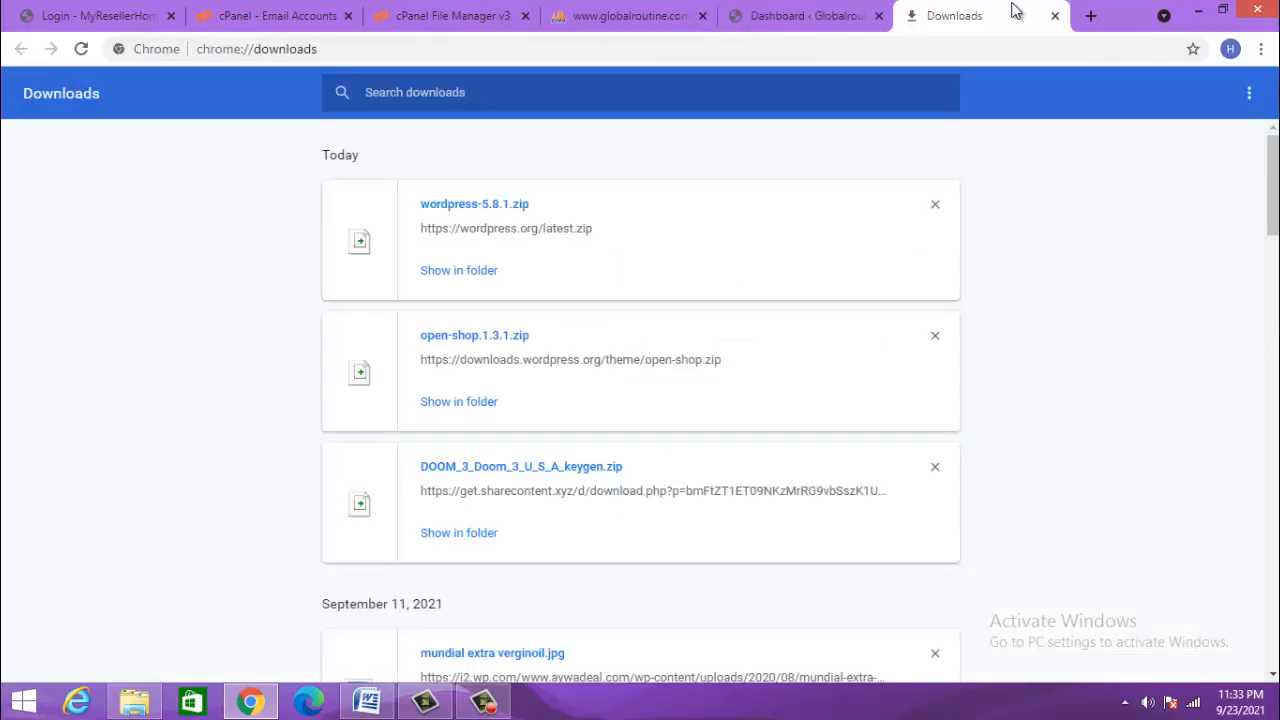
{"action": "left_click", "coordinate": [700, 48]}
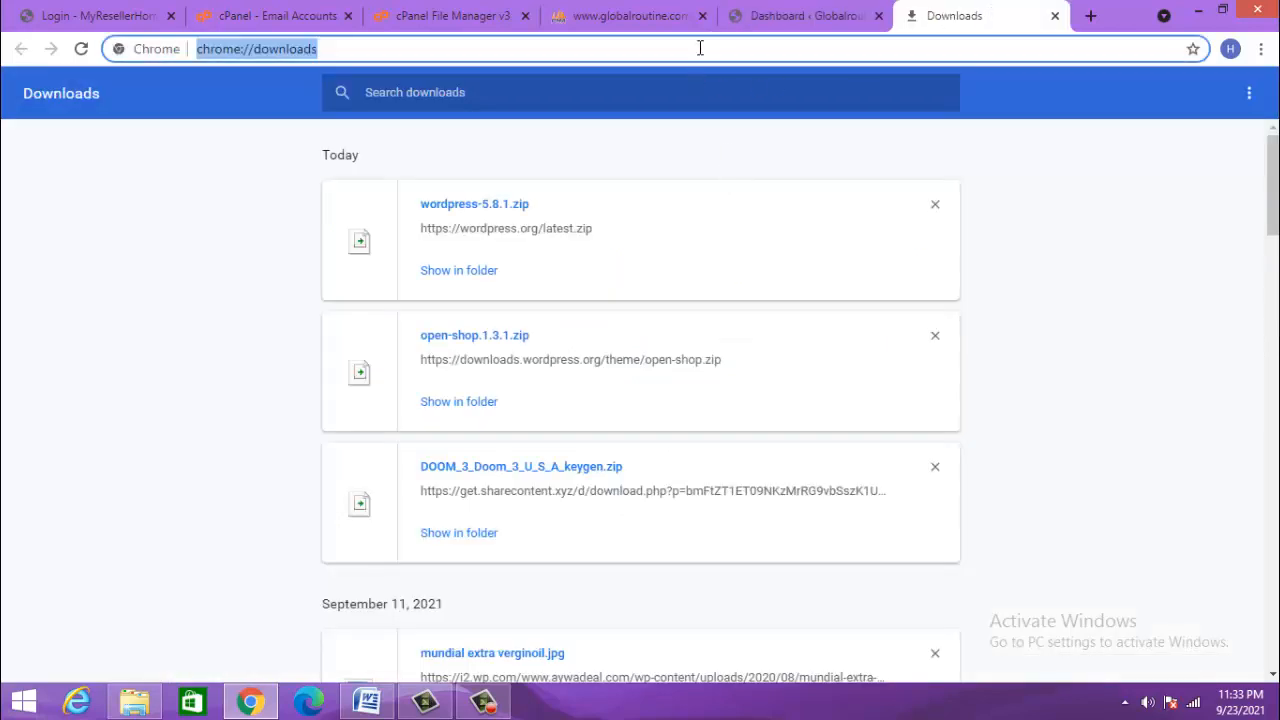
{"action": "key", "text": "BackSpace"}
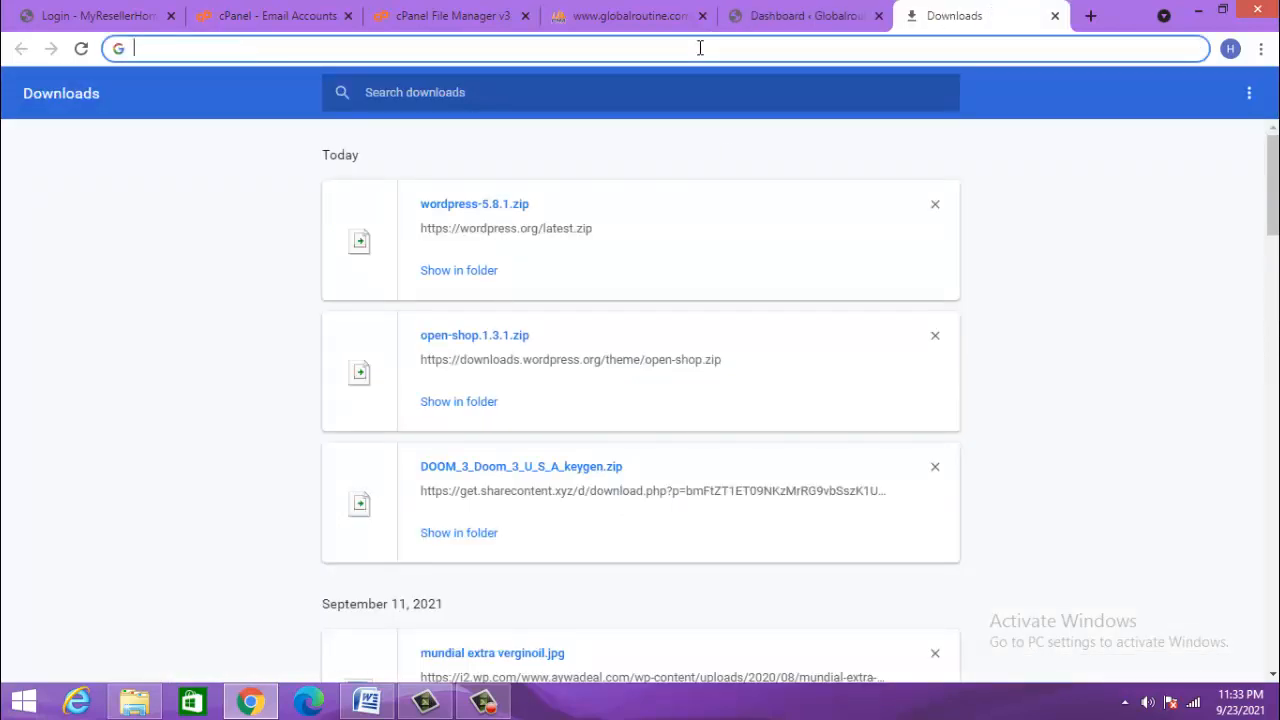
{"action": "type", "text": "globalroutine.com"}
{"action": "key", "text": "Return"}
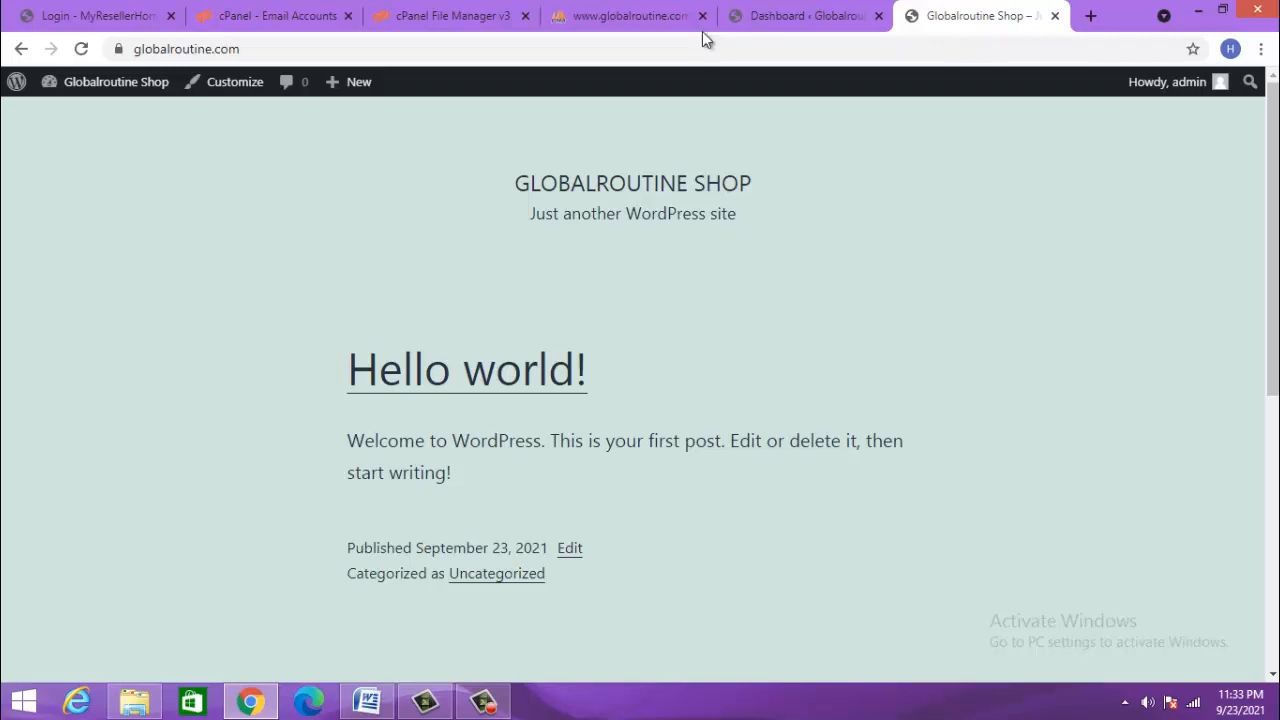
{"action": "left_click", "coordinate": [788, 13]}
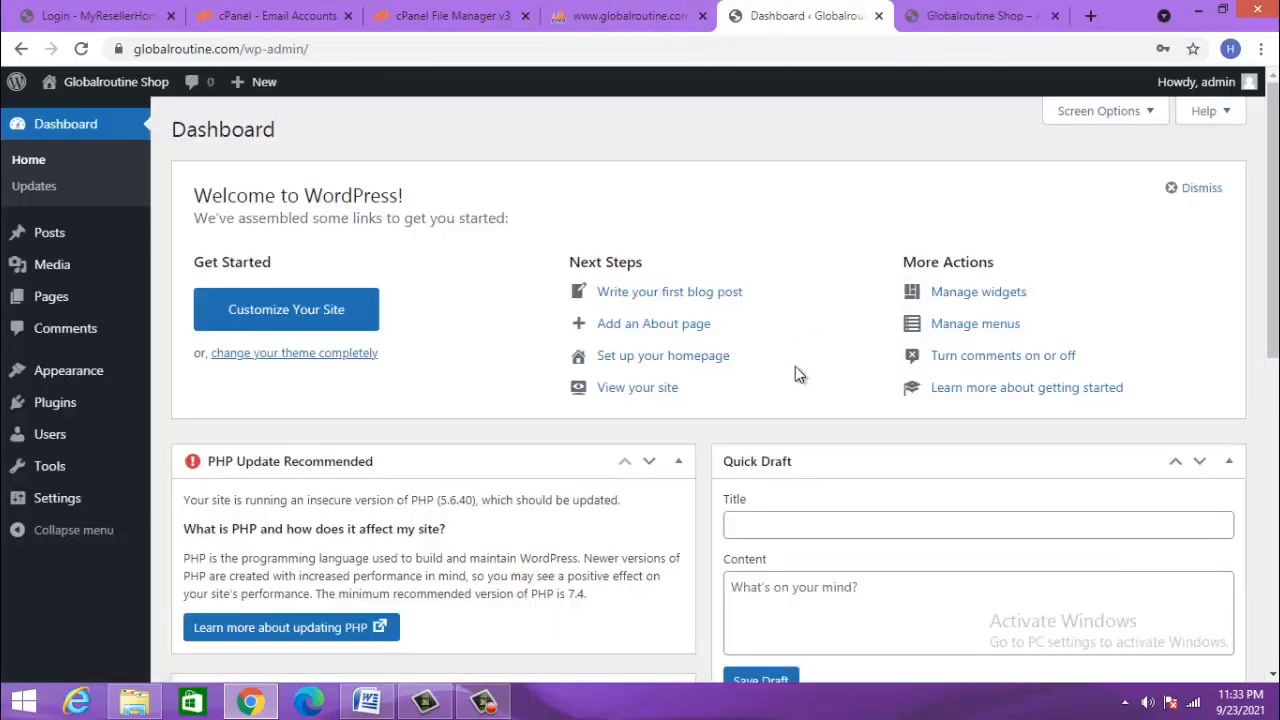